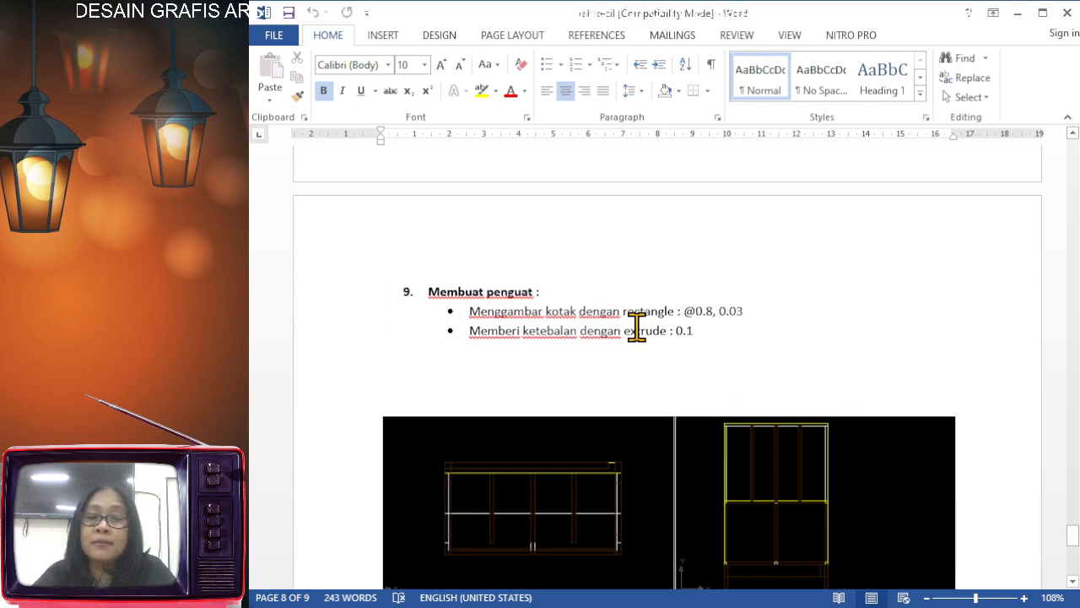
Review the section "Membuat penguat" and its four-view drawing in the Word document
scroll(637, 329, "down", 7)
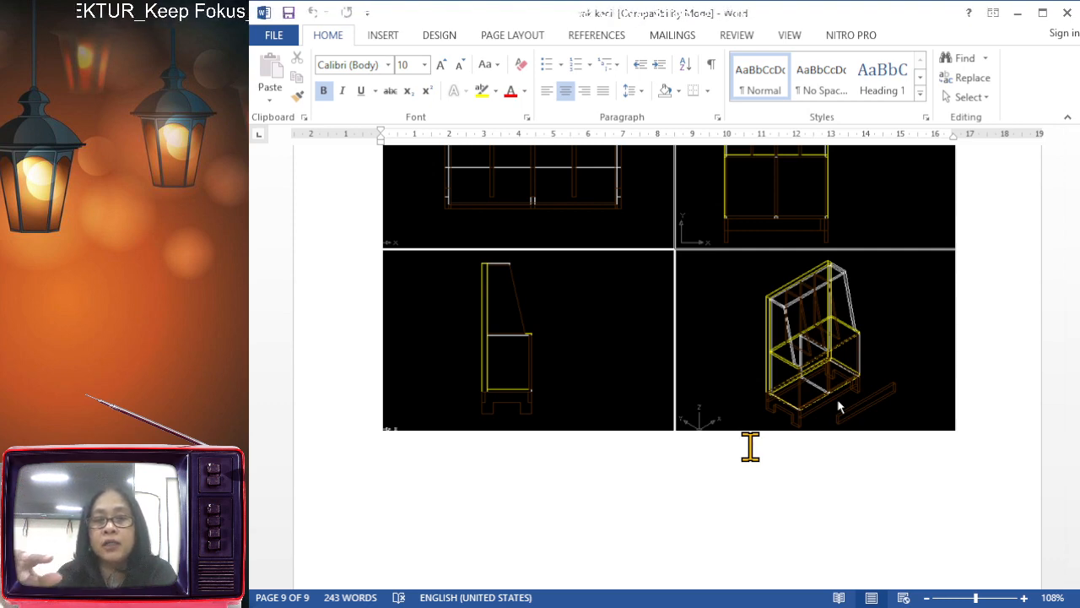
scroll(716, 408, "up", 4)
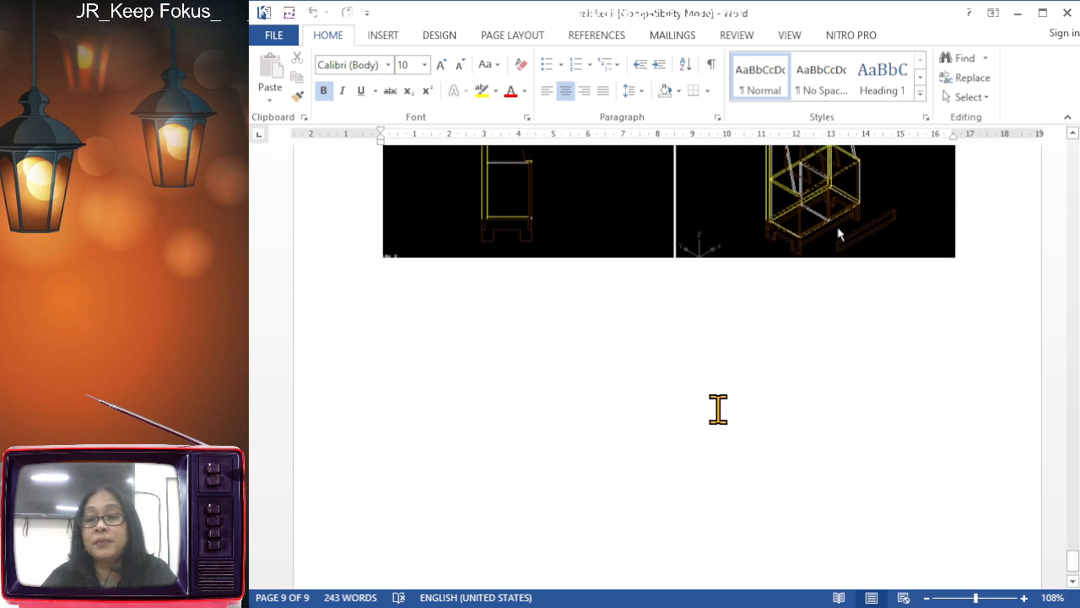
scroll(716, 408, "up", 3)
scroll(716, 408, "down", 3)
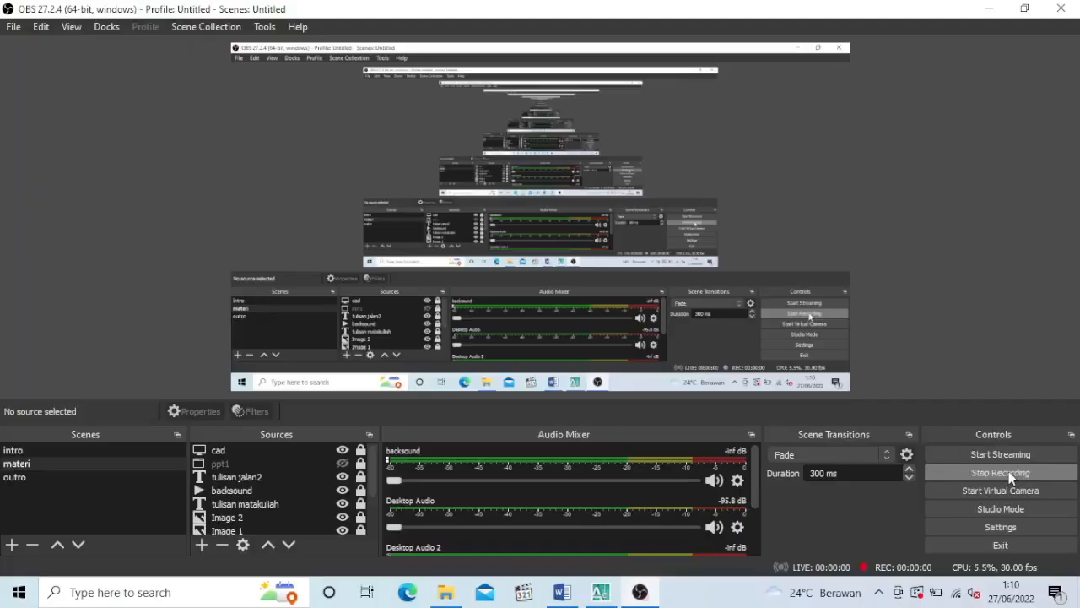
Switch to the Word document of the rak kecil task and look over its title page and four-view drawing
left_click(585, 601)
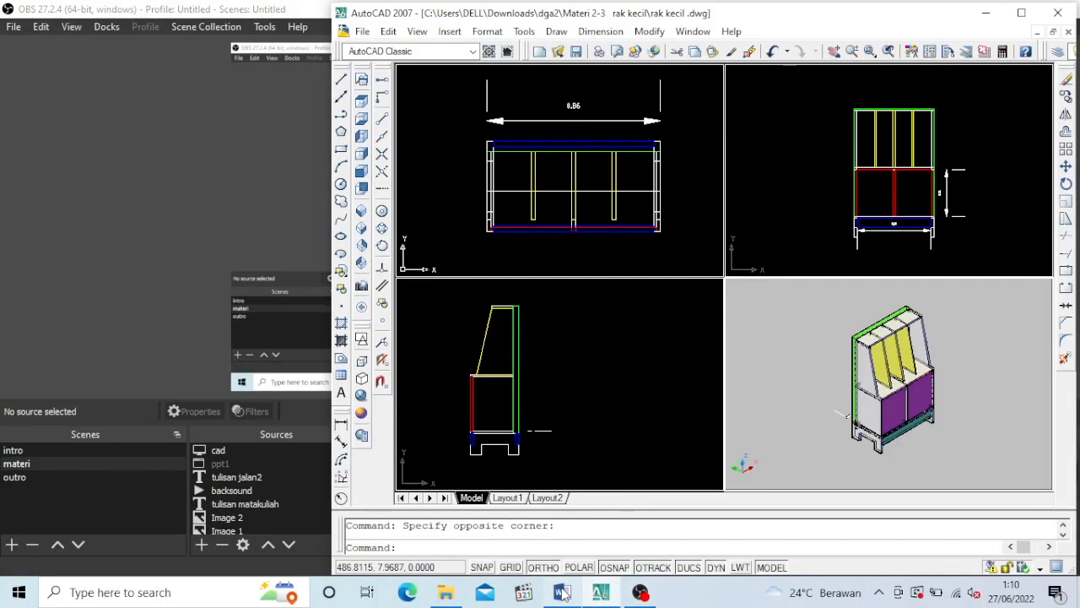
left_click(563, 593)
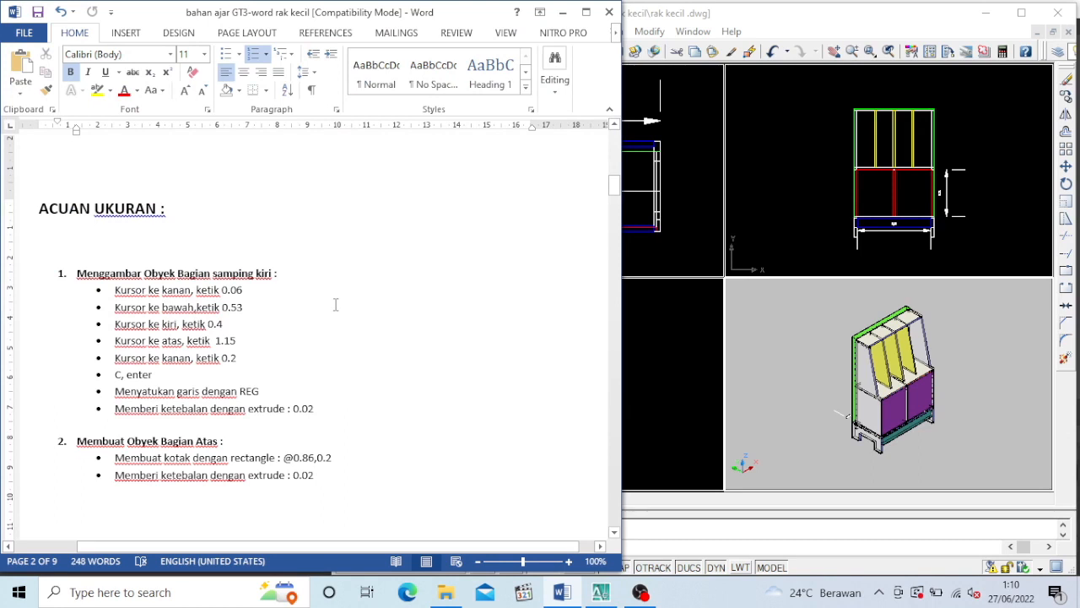
left_click(335, 303)
scroll(384, 198, "up", 10)
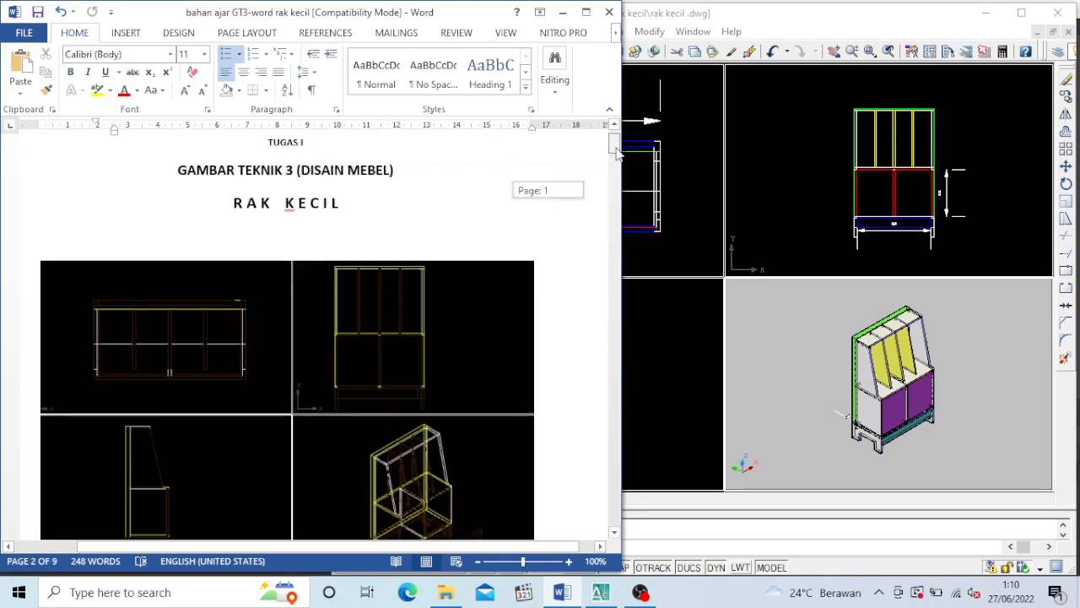
left_click_drag(226, 230, 399, 229)
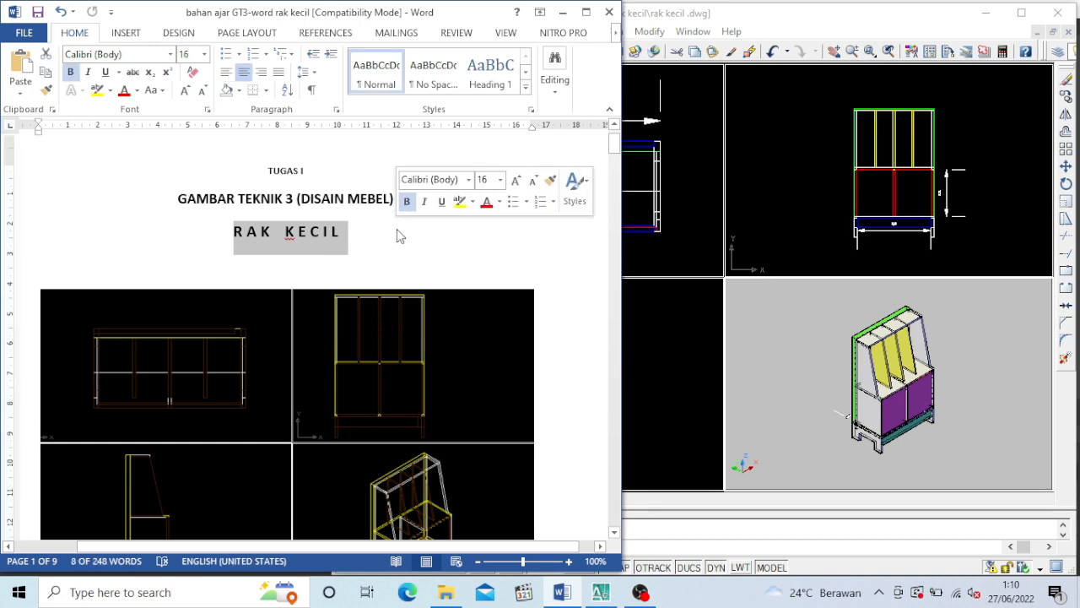
left_click(399, 234)
scroll(396, 235, "down", 8)
scroll(393, 236, "down", 10)
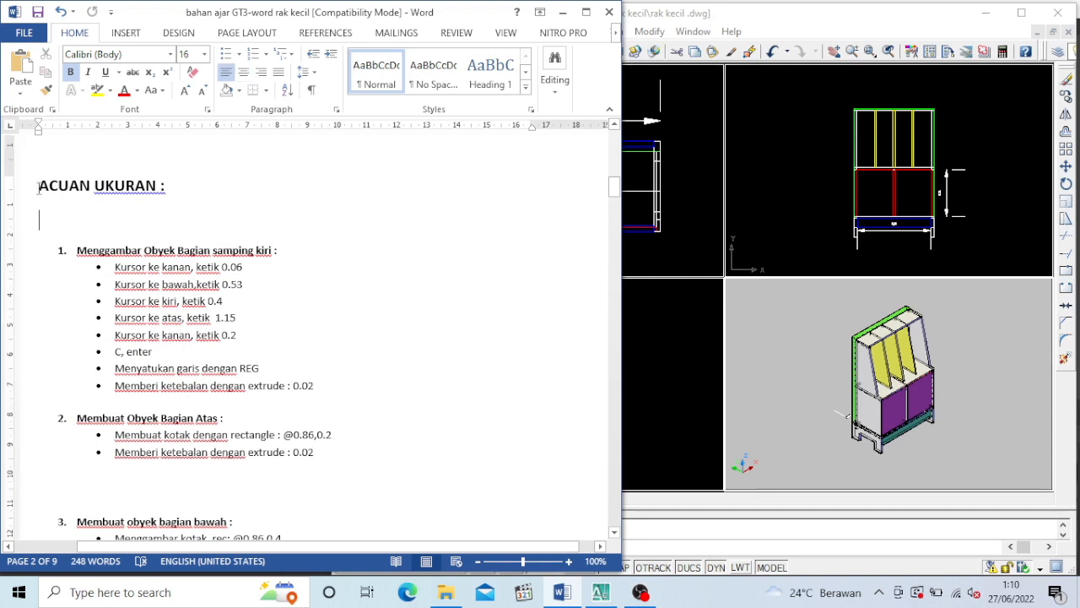
Read the "ACUAN UKURAN" heading and the item 1 instructions for drawing the left side part
left_click(24, 187)
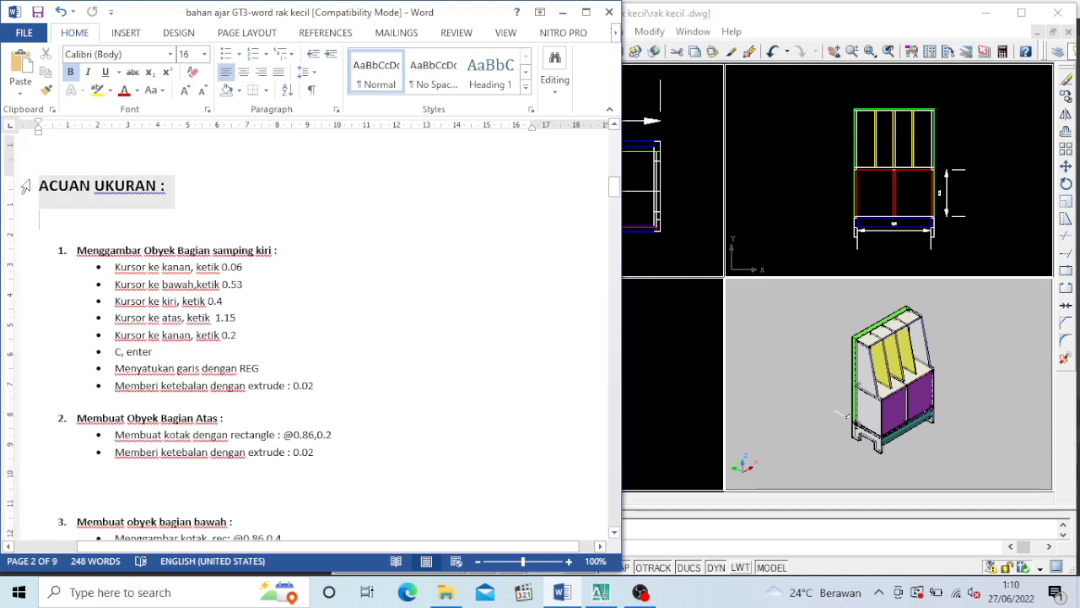
left_click(194, 217)
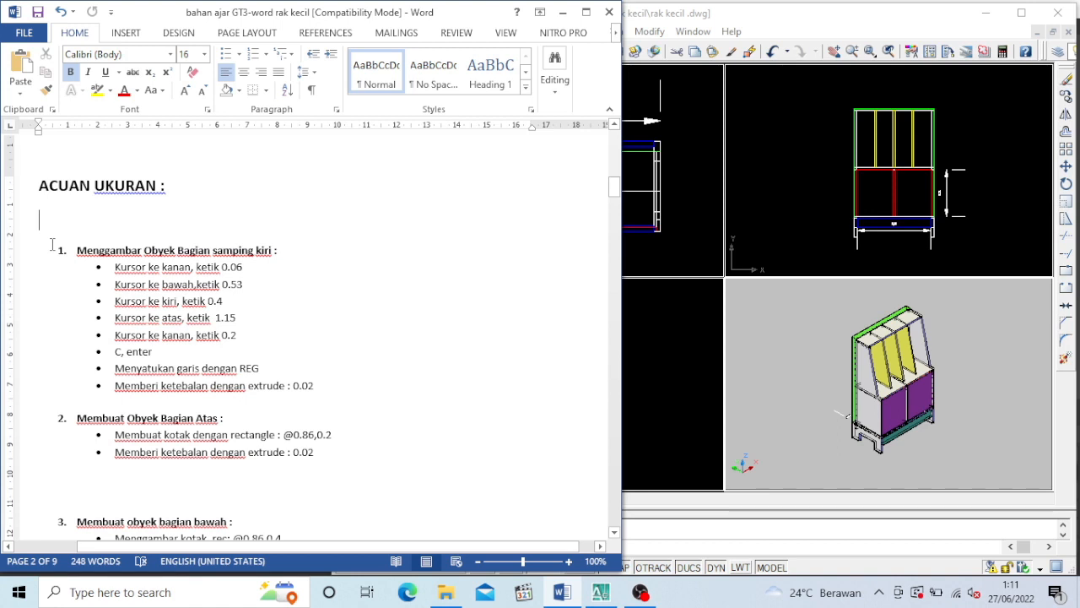
left_click_drag(52, 245, 382, 399)
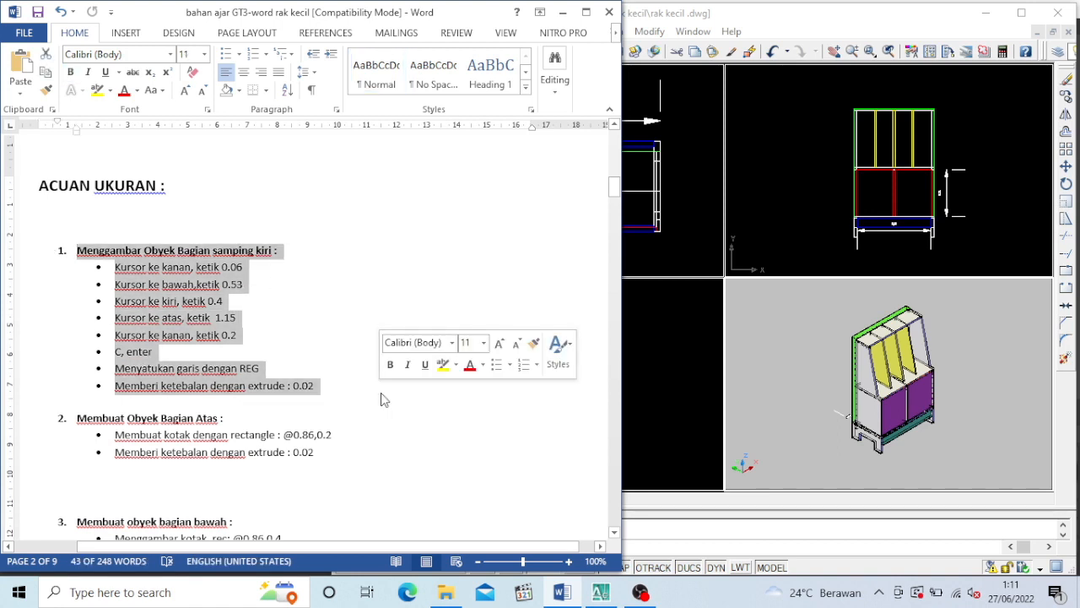
left_click(467, 420)
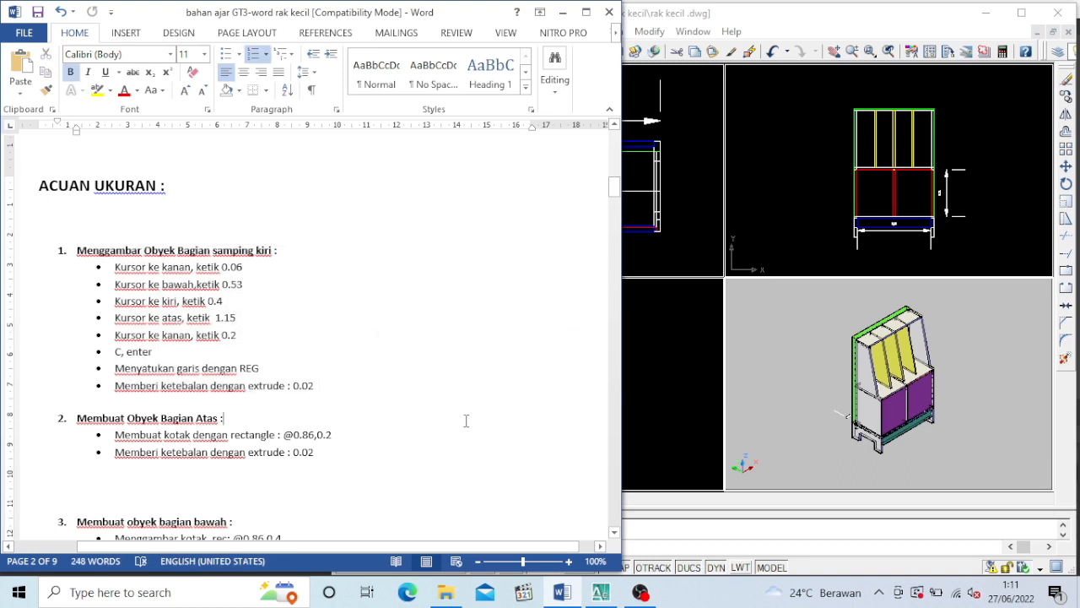
Switch to AutoCAD, turn on Ortho and start the side panel outline beside the side view with a 0.06 line to the left
left_click(669, 398)
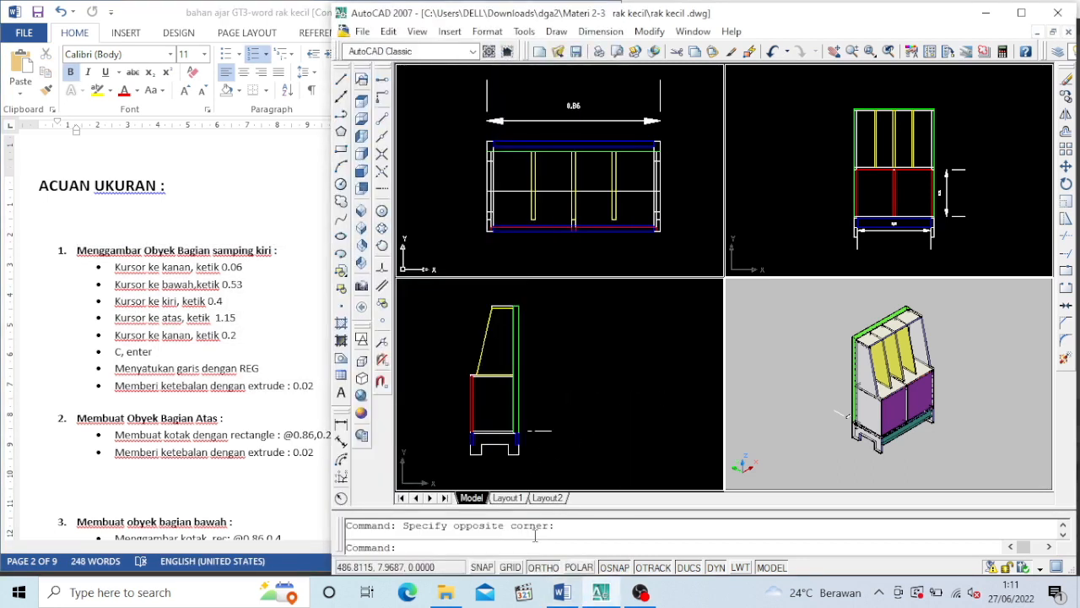
left_click(544, 567)
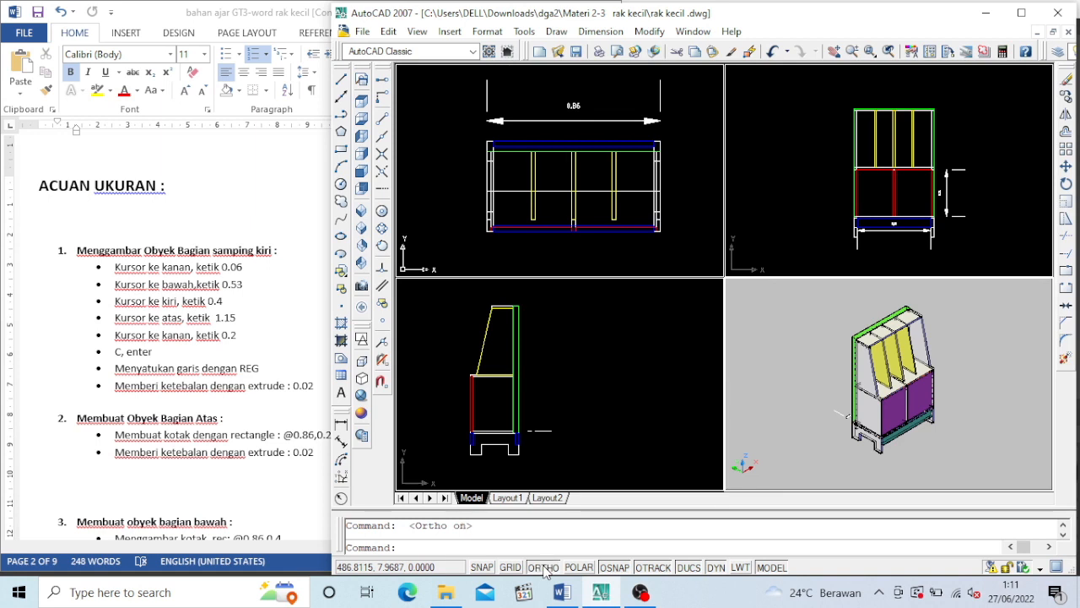
left_click(606, 374)
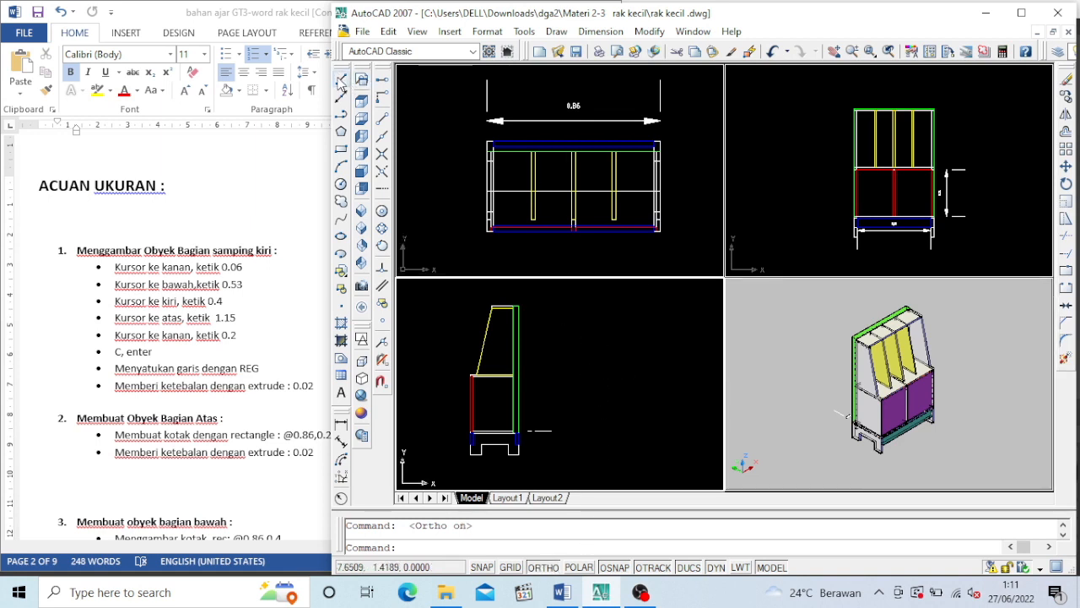
left_click(341, 78)
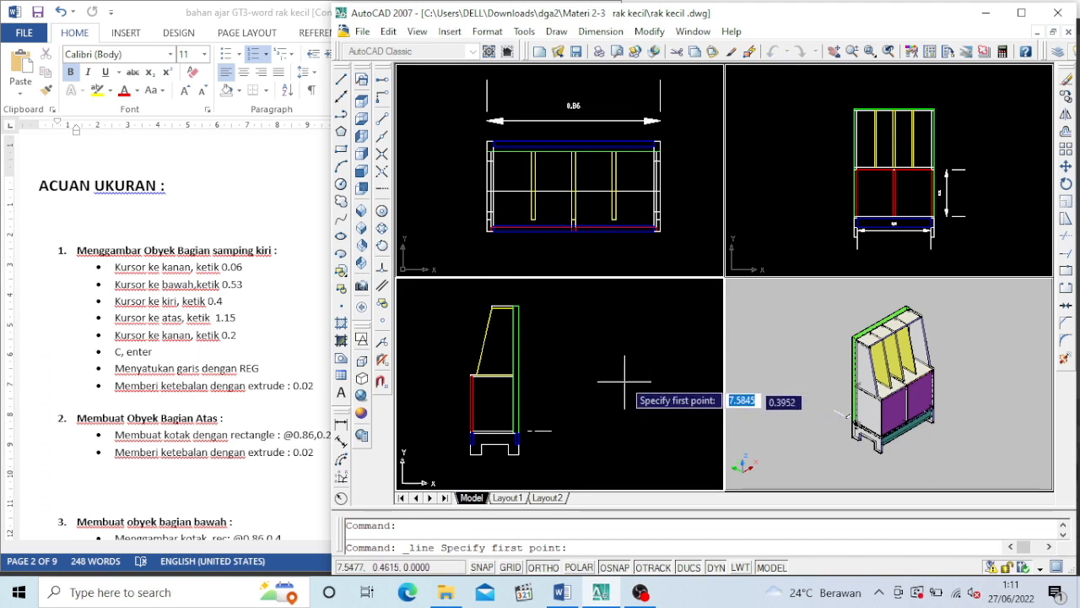
left_click(659, 371)
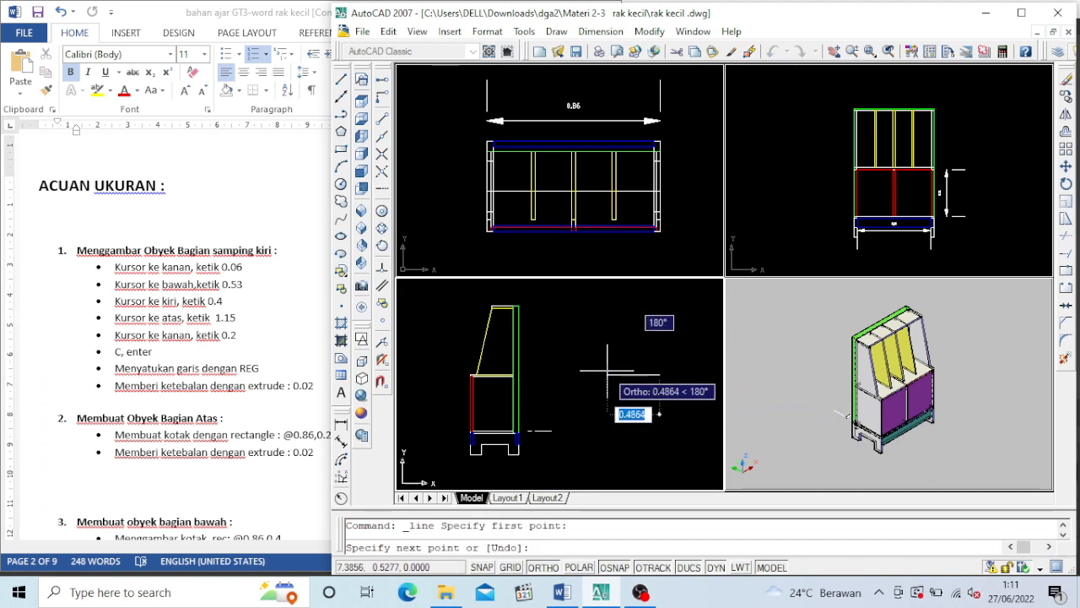
type("0.")
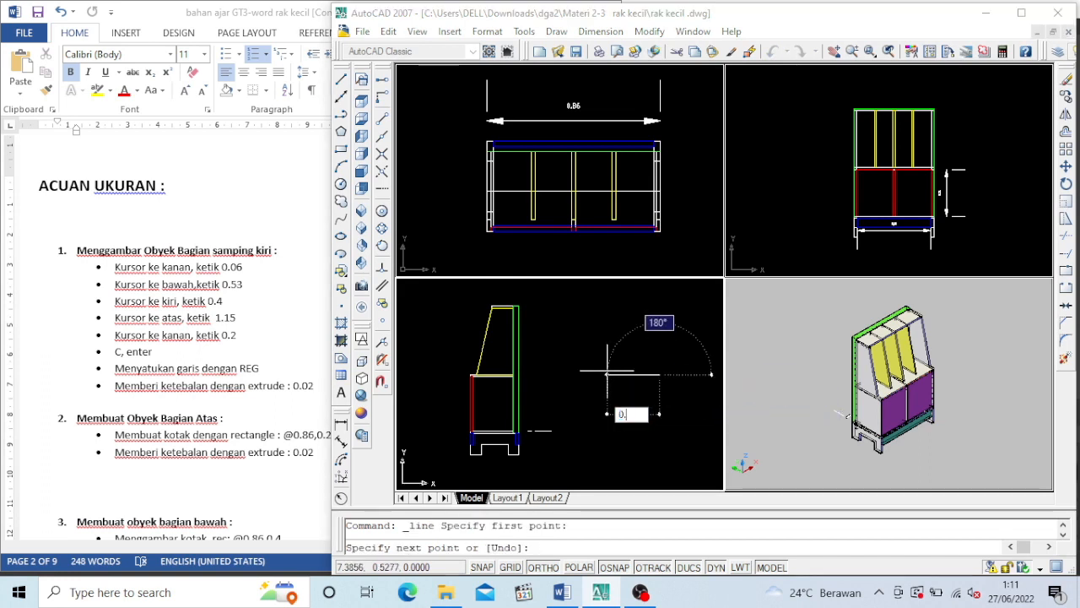
type("06")
key("Return")
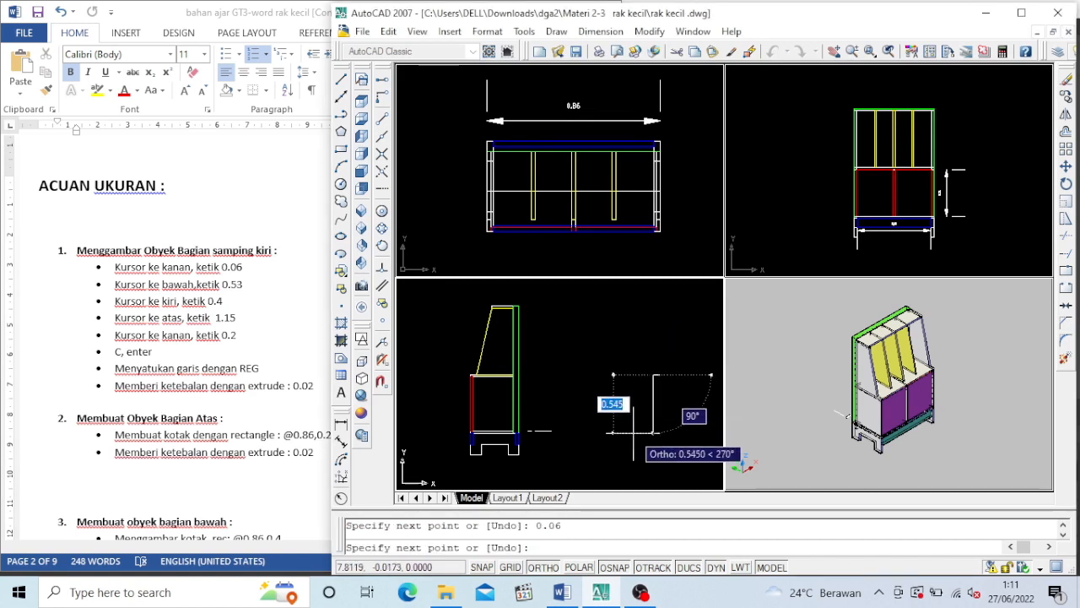
Continue the side panel outline with a 0.53 segment downward and a 0.4 segment to the right
type("0.53")
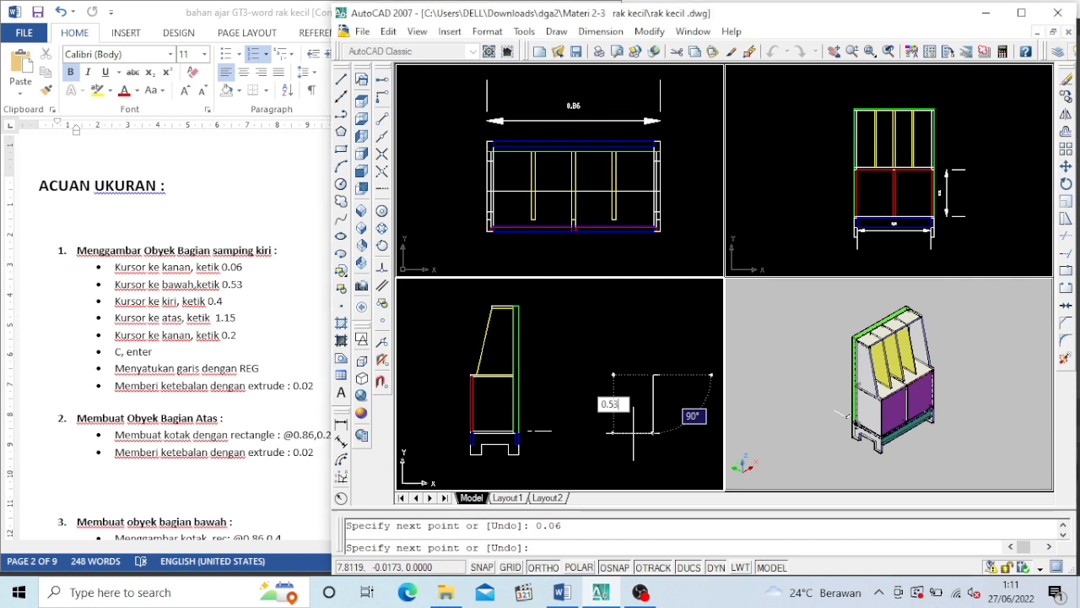
key("Return")
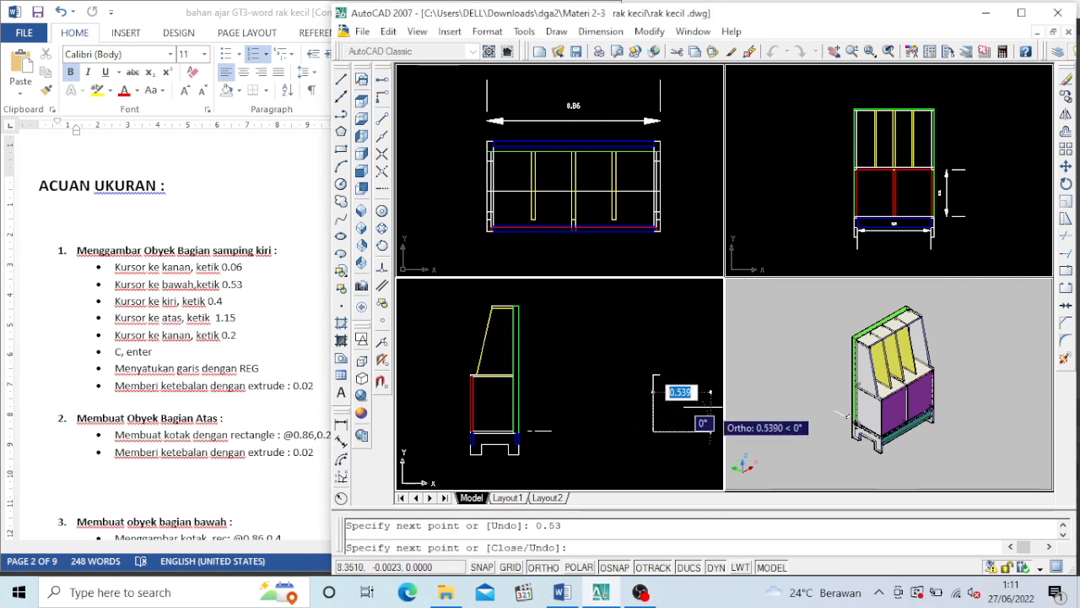
type("0.")
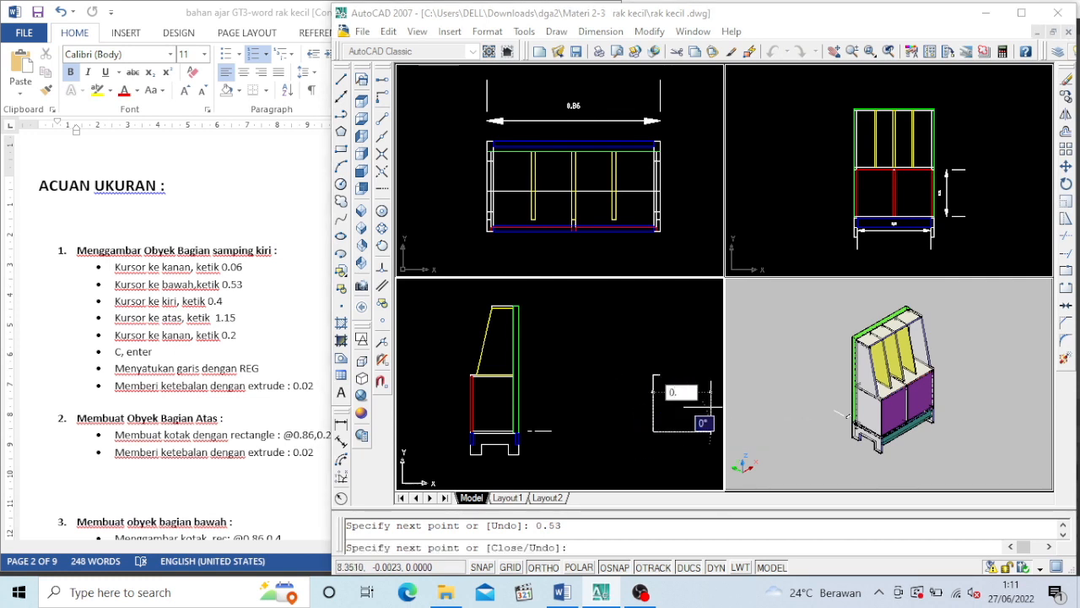
type("4")
key("Return")
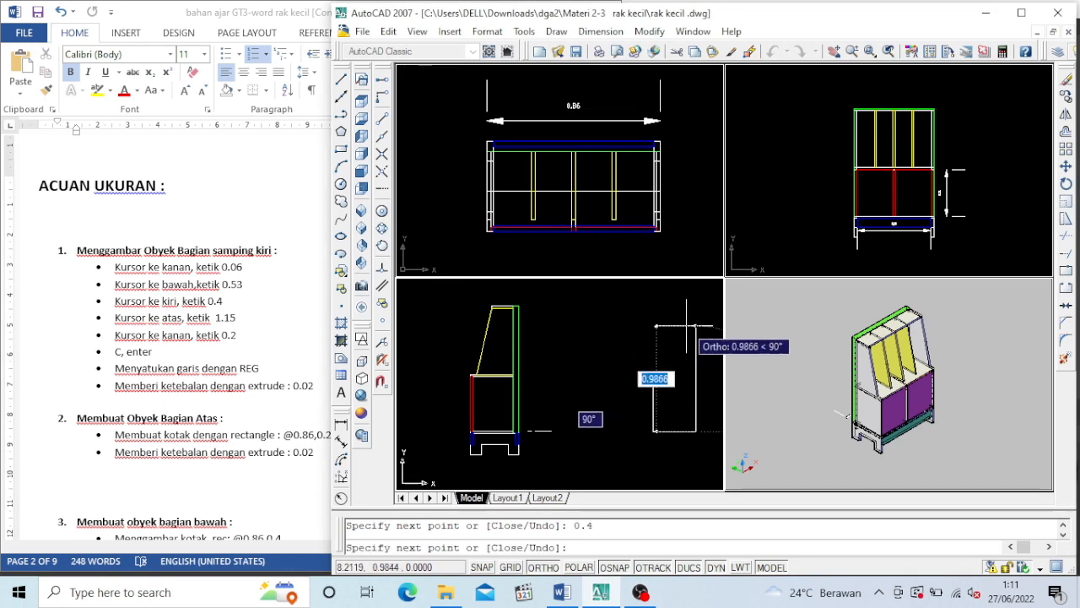
Draw the outline 1.15 upward and 0.2 to the left, then turn off Ortho and close it with a slanted line
type("1.15")
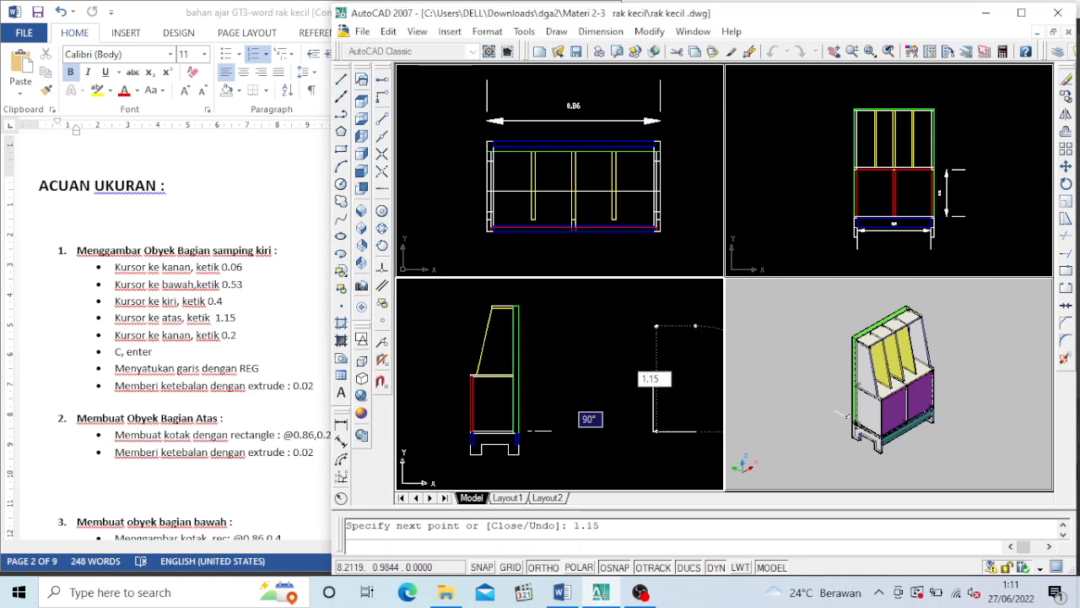
key("Return")
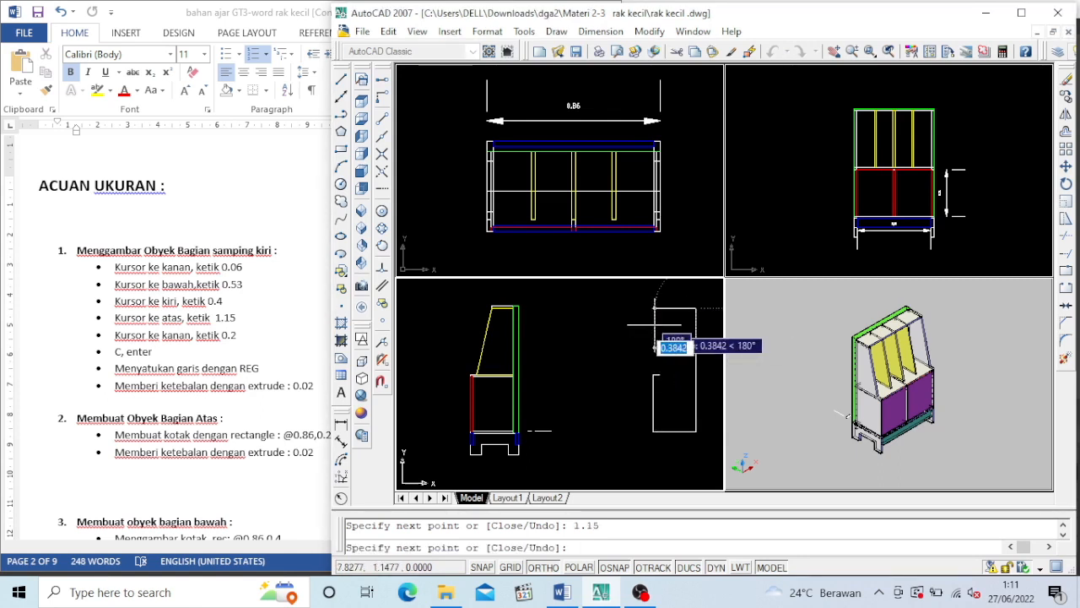
type("0.2")
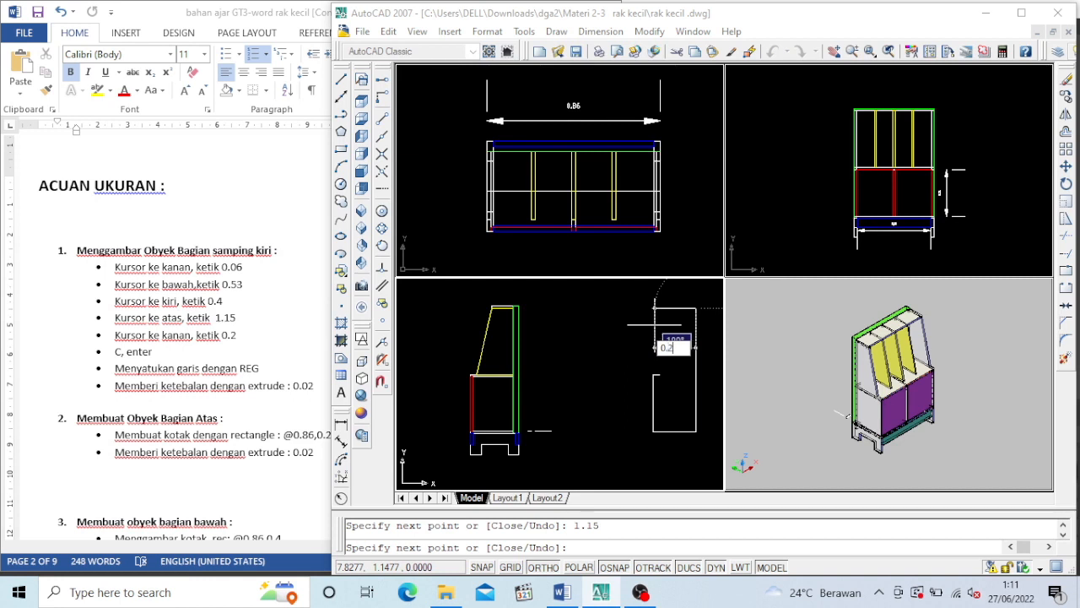
key("Return")
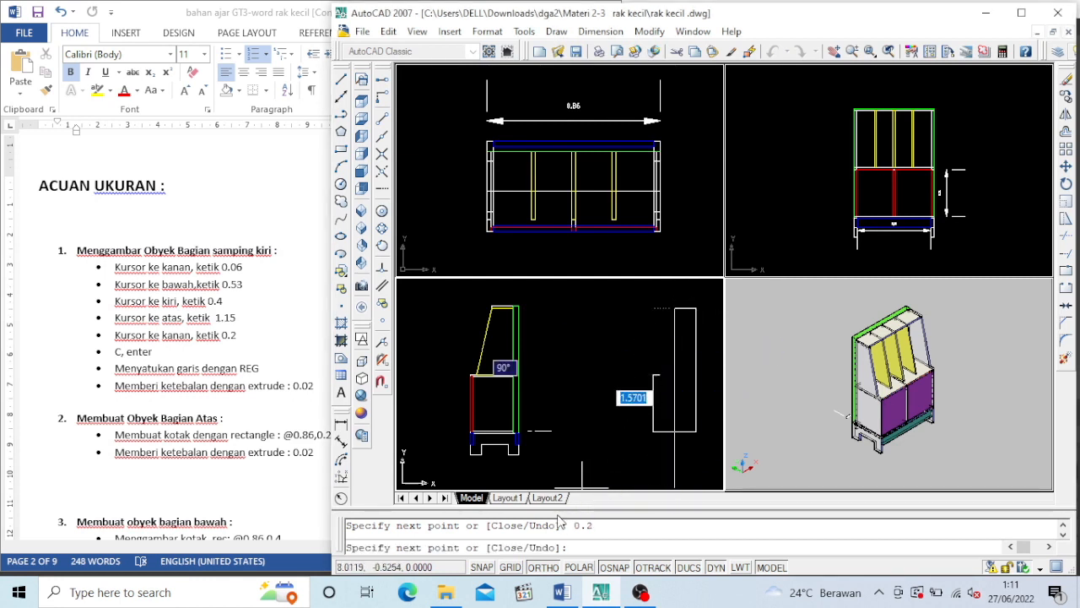
left_click(544, 568)
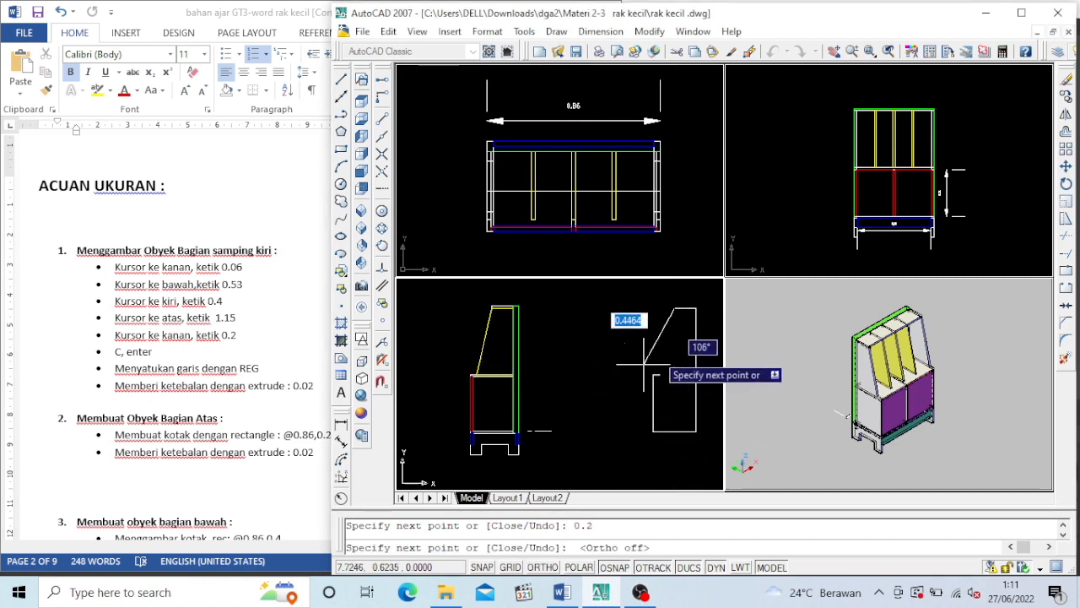
type("c")
key("Return")
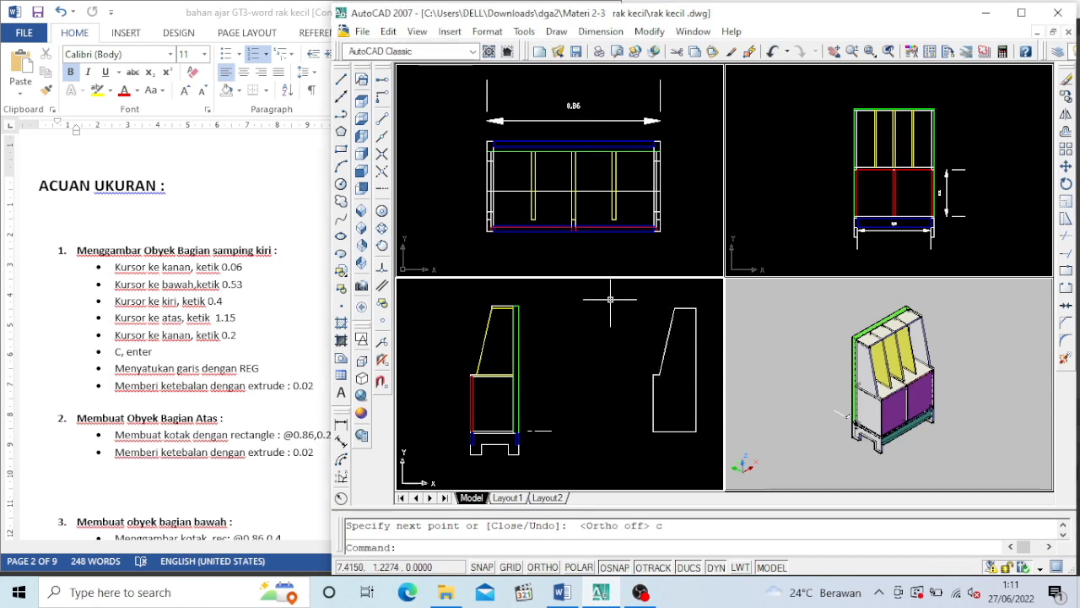
Join all lines of the closed side panel outline into one region
type("region")
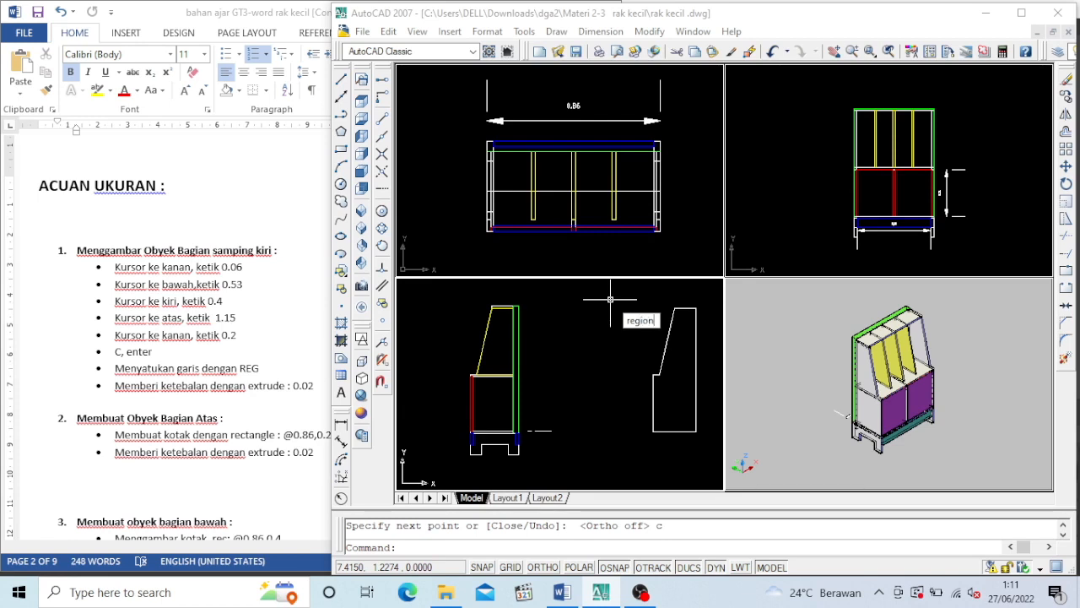
key("Return")
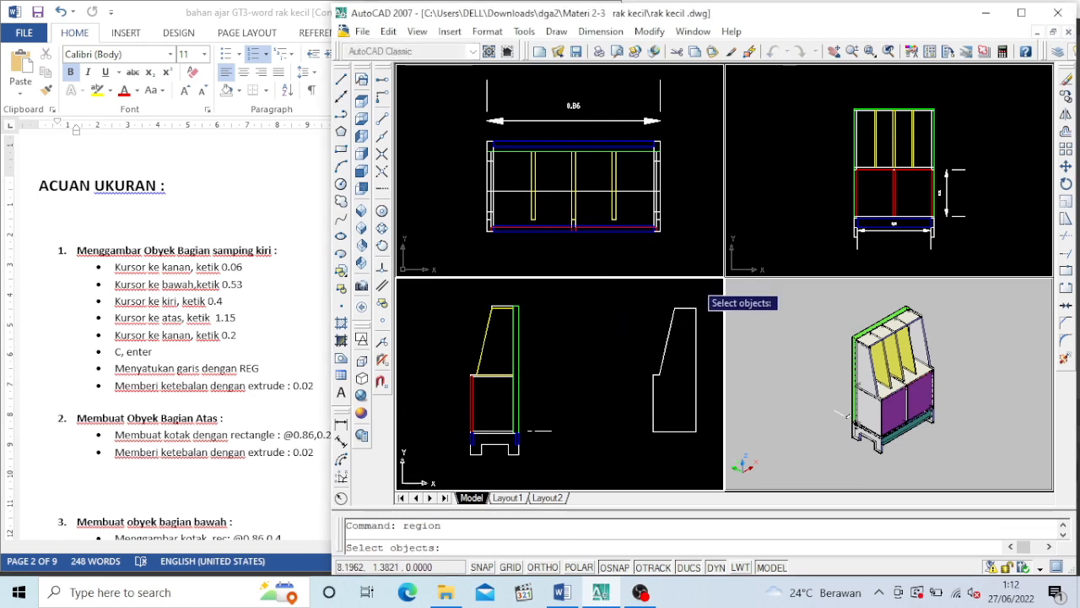
left_click(636, 294)
left_click(717, 439)
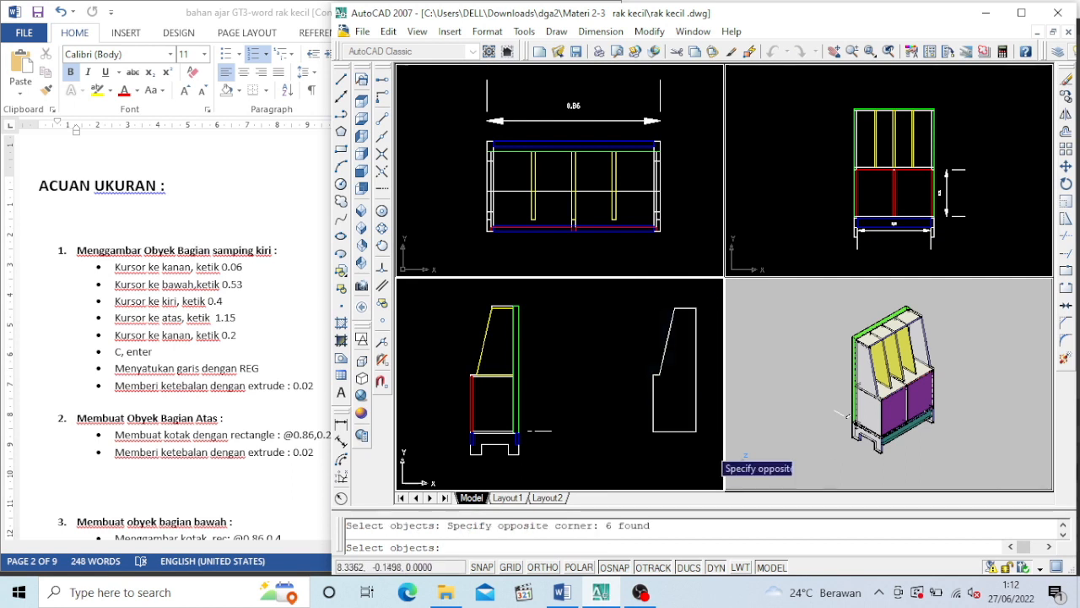
key("Return")
Change the isometric viewport of the shelf to the 2D Wireframe visual style
left_click(818, 442)
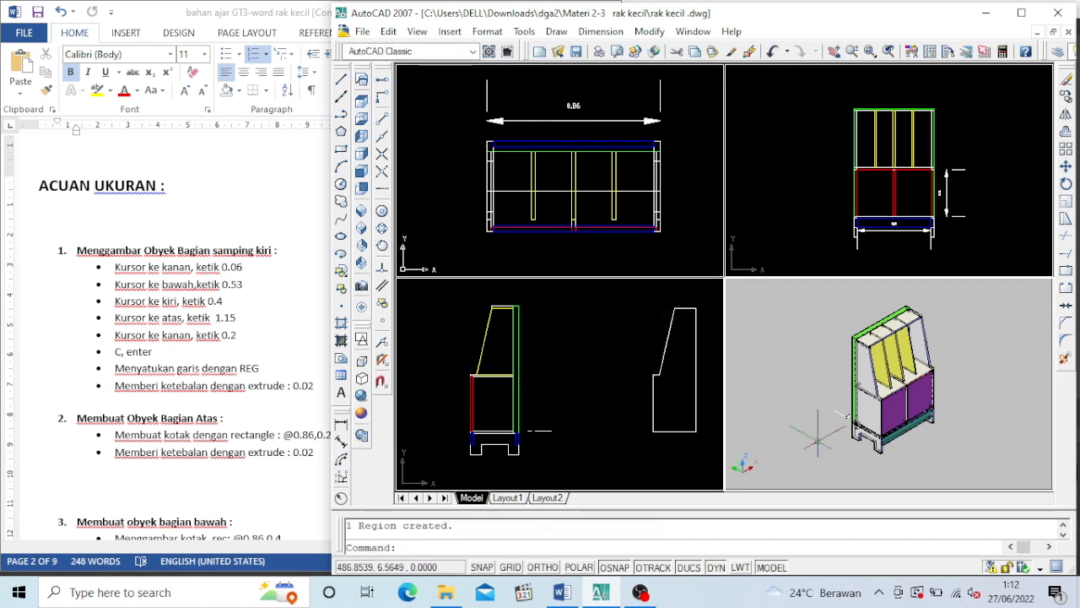
left_click(361, 339)
left_click(792, 376)
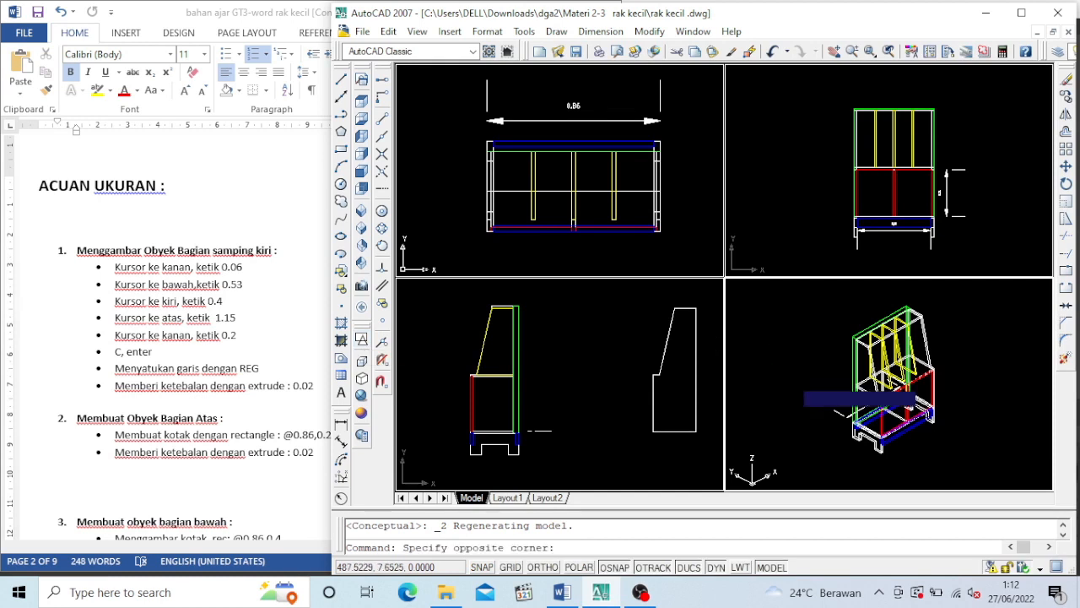
left_click(793, 376)
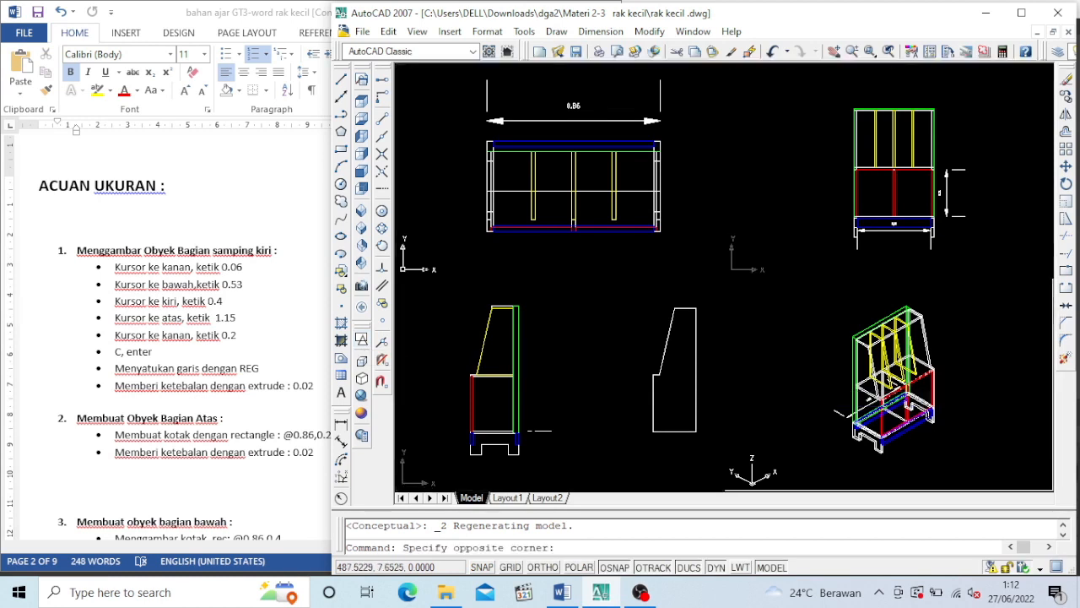
Locate the new side panel outline in the isometric viewport and bring it into clear view
left_click(834, 55)
scroll(797, 368, "down", 4)
scroll(803, 447, "down", 6)
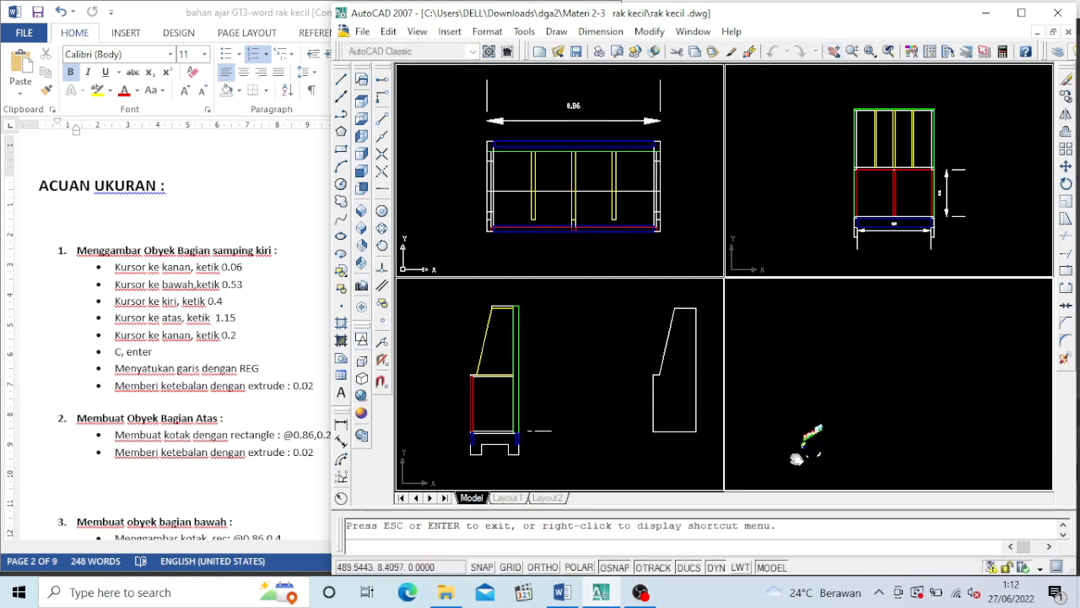
scroll(769, 466, "down", 3)
scroll(767, 465, "up", 5)
left_click_drag(820, 451, 957, 298)
scroll(786, 446, "down", 6)
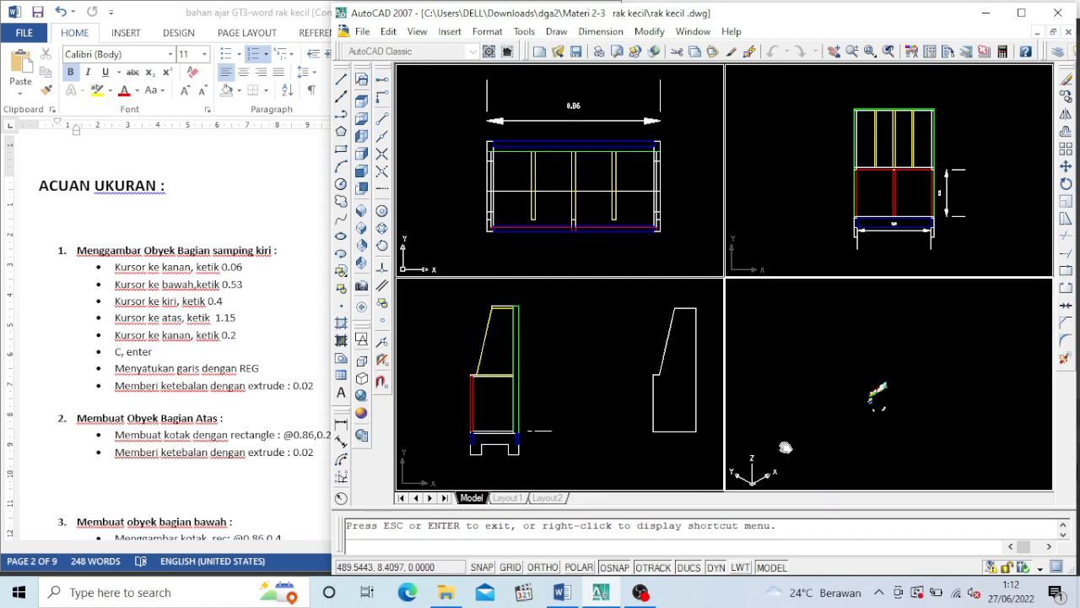
scroll(774, 442, "down", 5)
left_click_drag(785, 444, 938, 340)
scroll(869, 367, "down", 5)
scroll(874, 369, "up", 5)
scroll(883, 402, "up", 5)
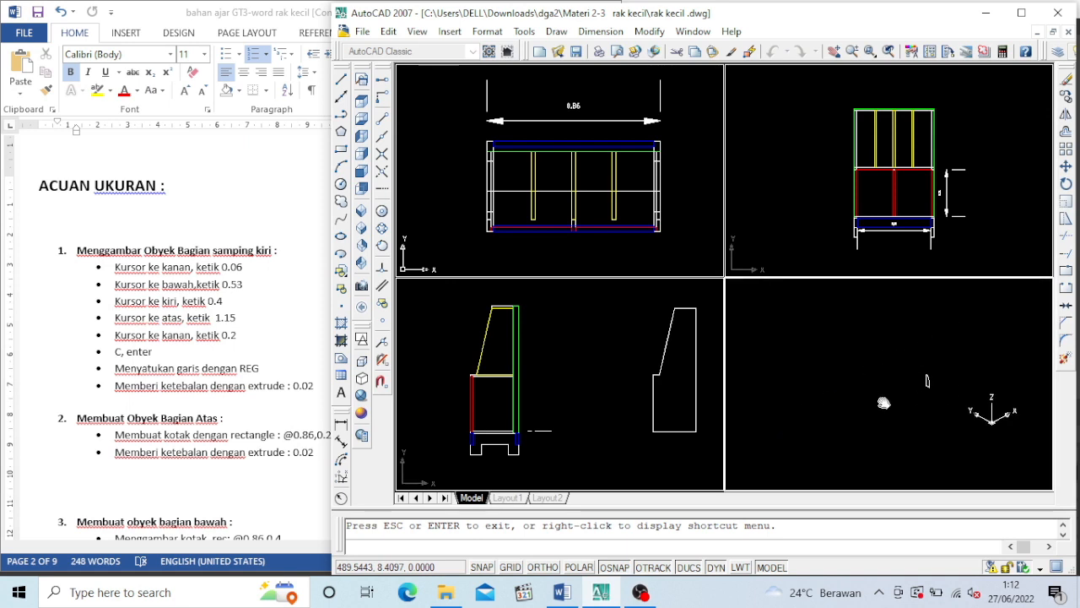
scroll(961, 404, "up", 5)
key("Escape")
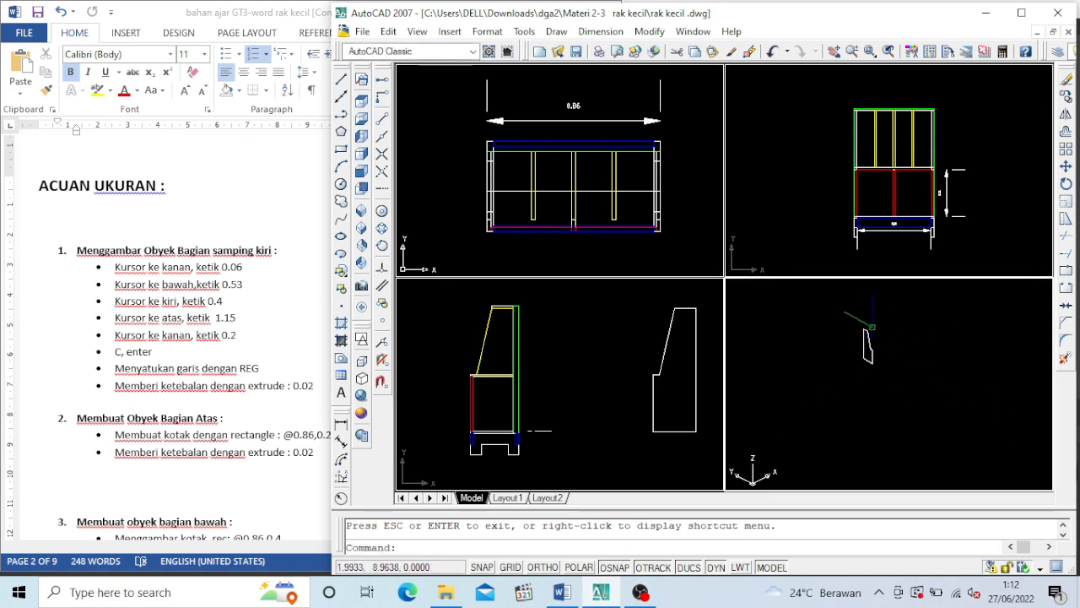
Move the side panel region by its lower corner to the empty area just below the finished shelf in the isometric viewport
left_click(1065, 166)
left_click(854, 325)
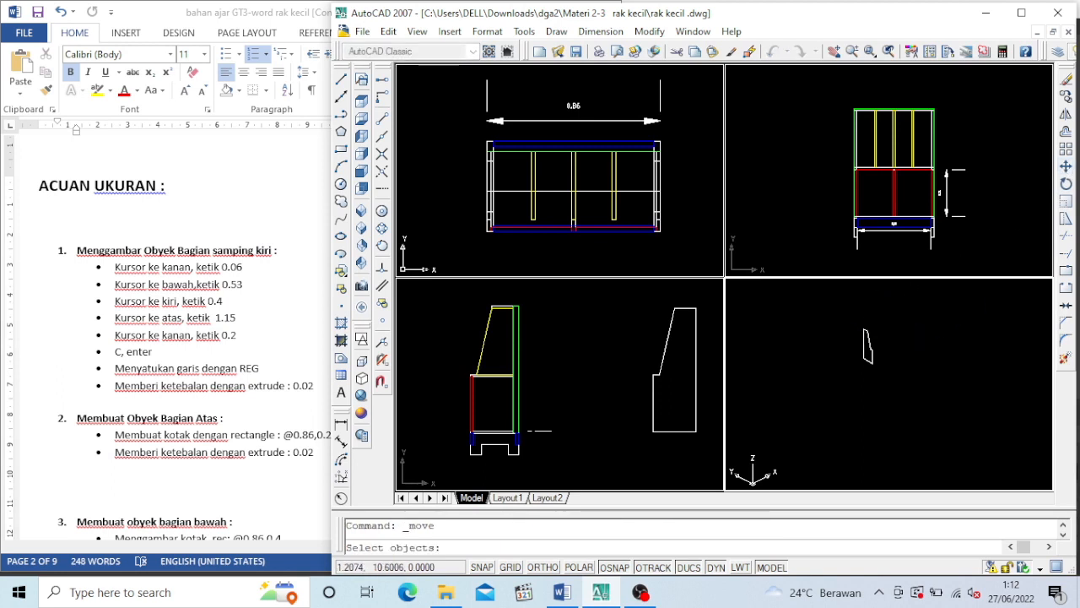
left_click(904, 393)
key("Return")
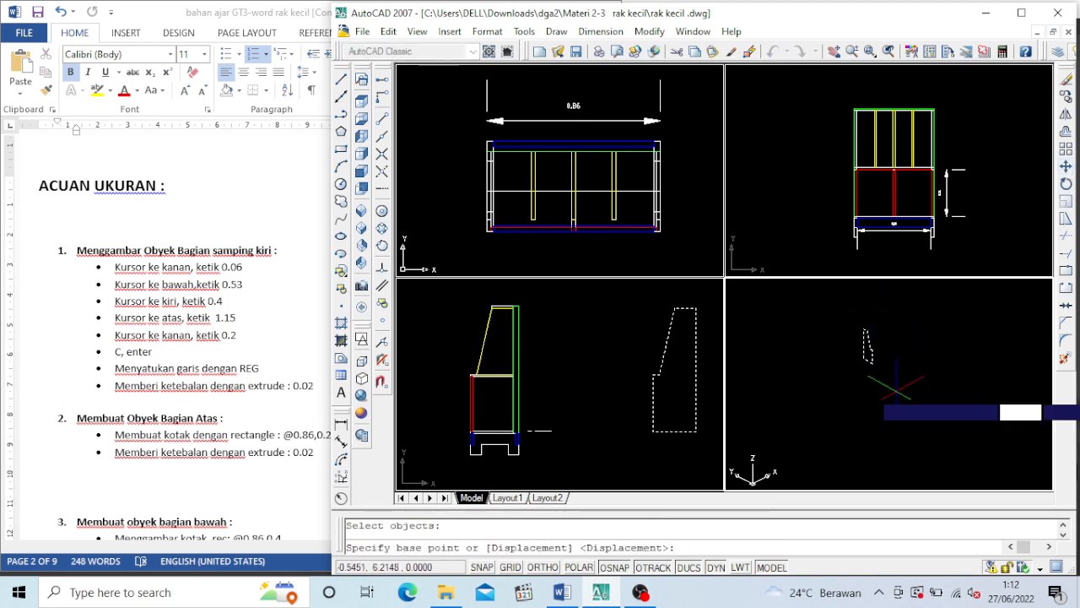
left_click(873, 359)
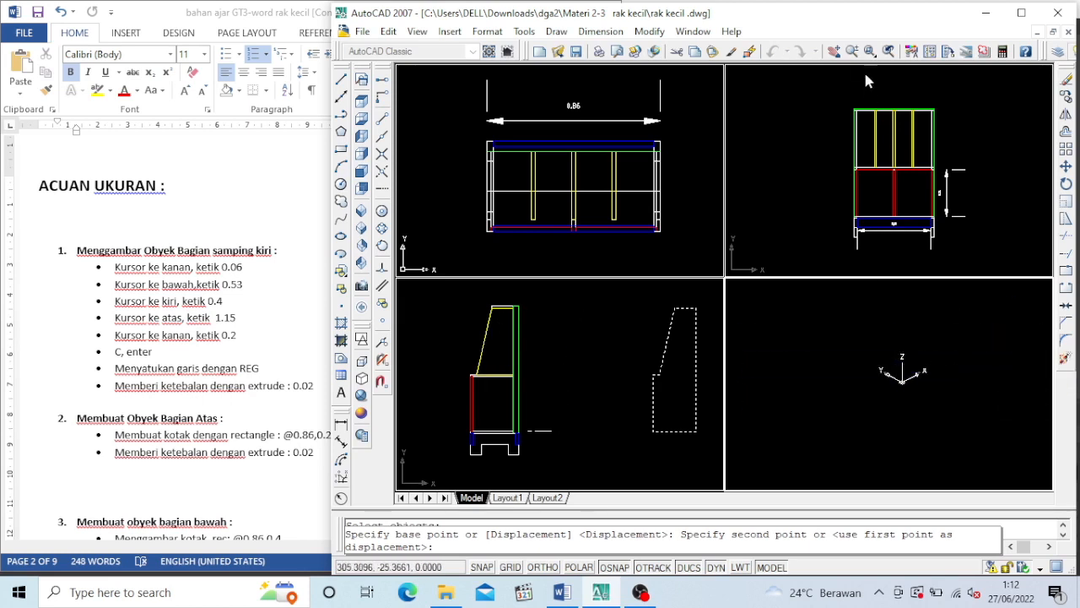
left_click(833, 51)
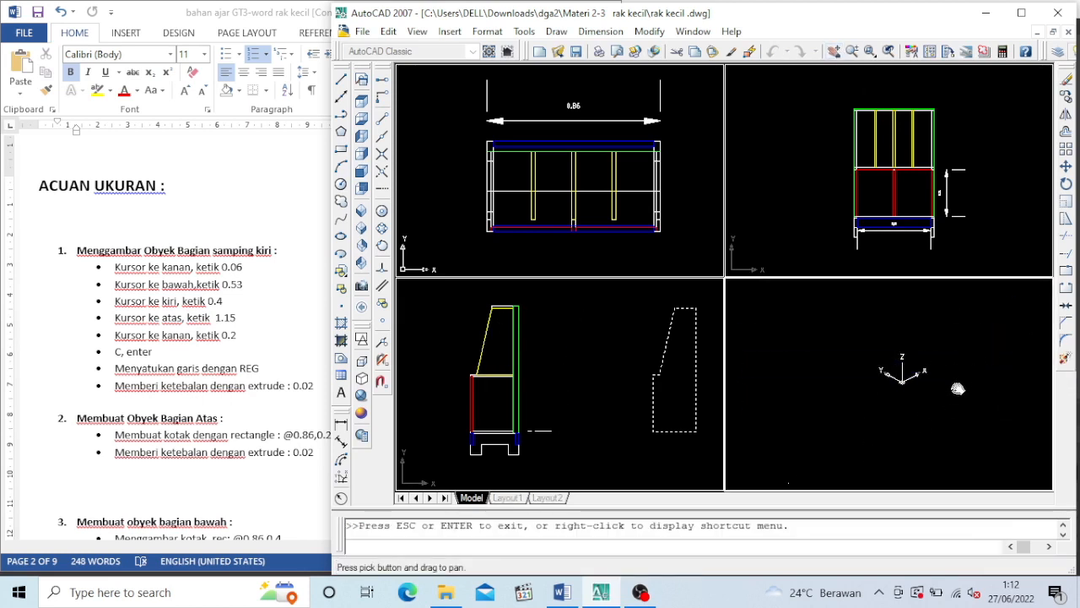
scroll(958, 388, "up", 6)
scroll(970, 427, "up", 4)
scroll(918, 424, "up", 5)
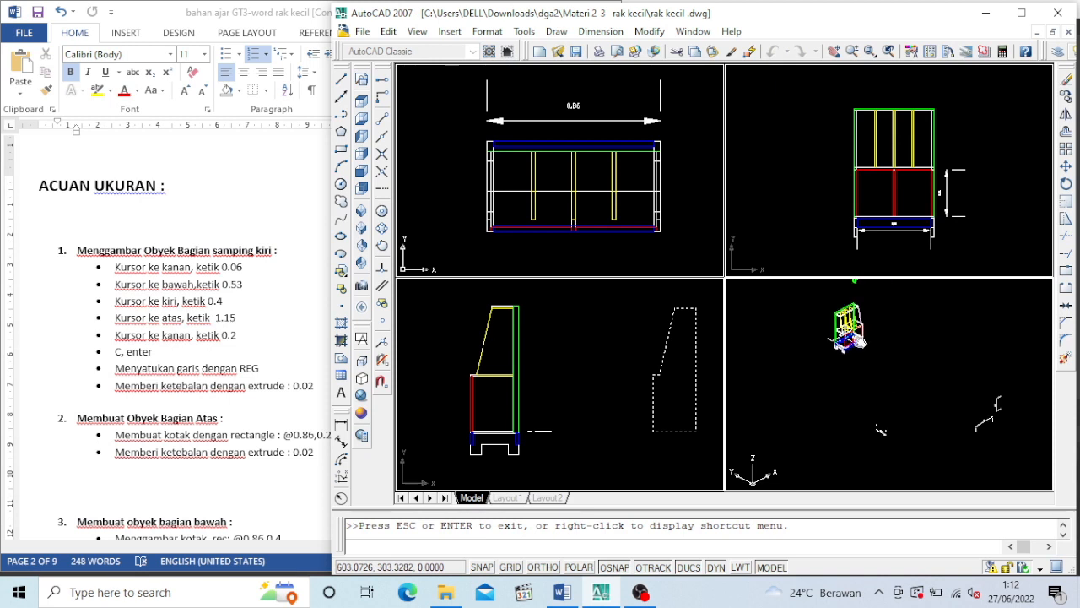
scroll(875, 449, "up", 2)
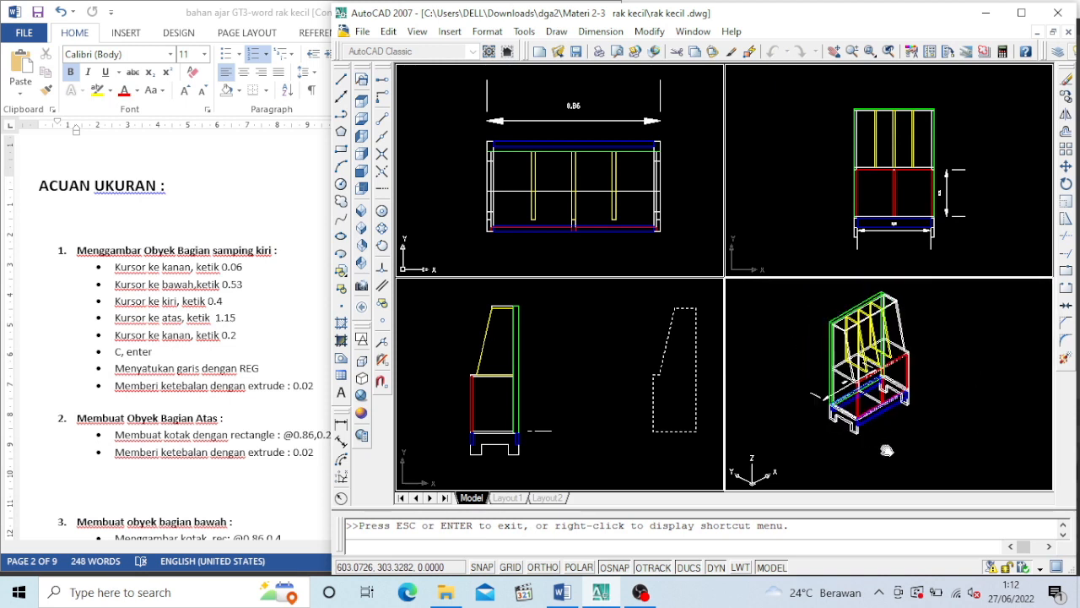
mouse_move(888, 449)
left_mouse_down()
mouse_move(869, 393)
mouse_move(915, 357)
left_mouse_up()
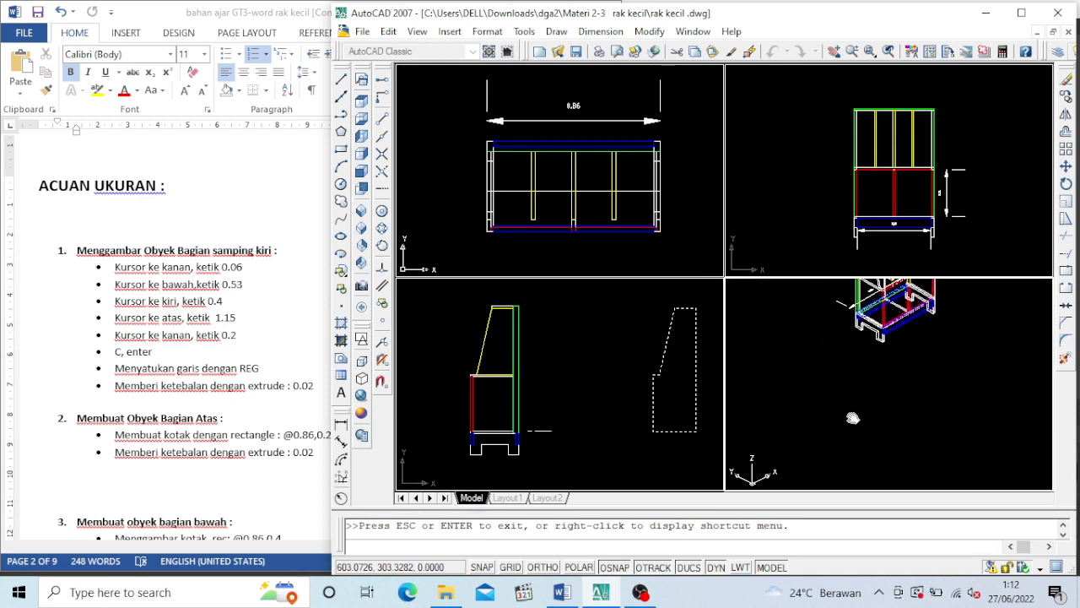
key("Escape")
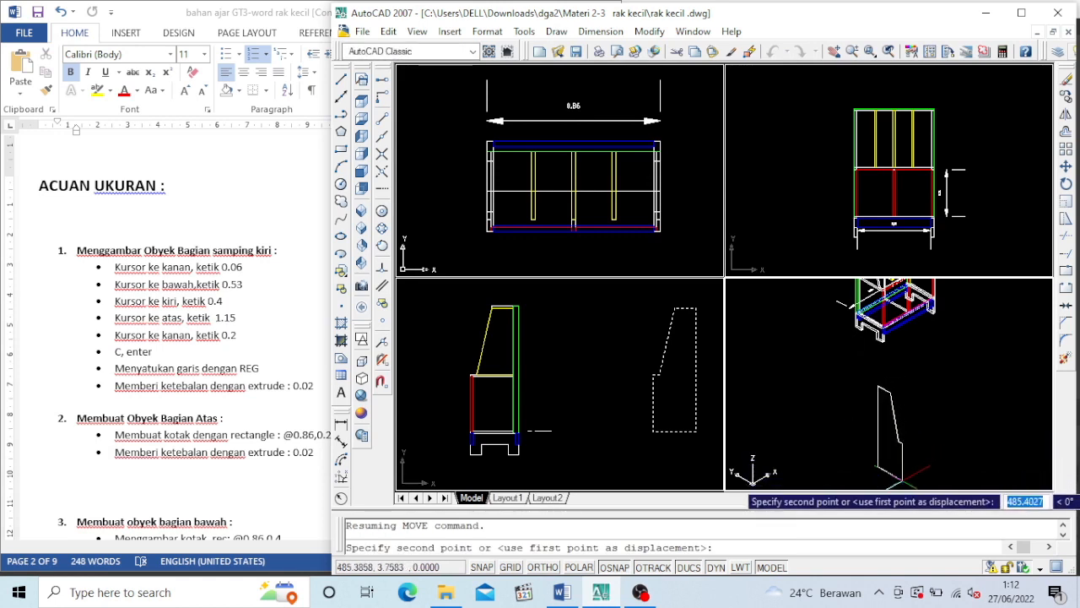
left_click(903, 476)
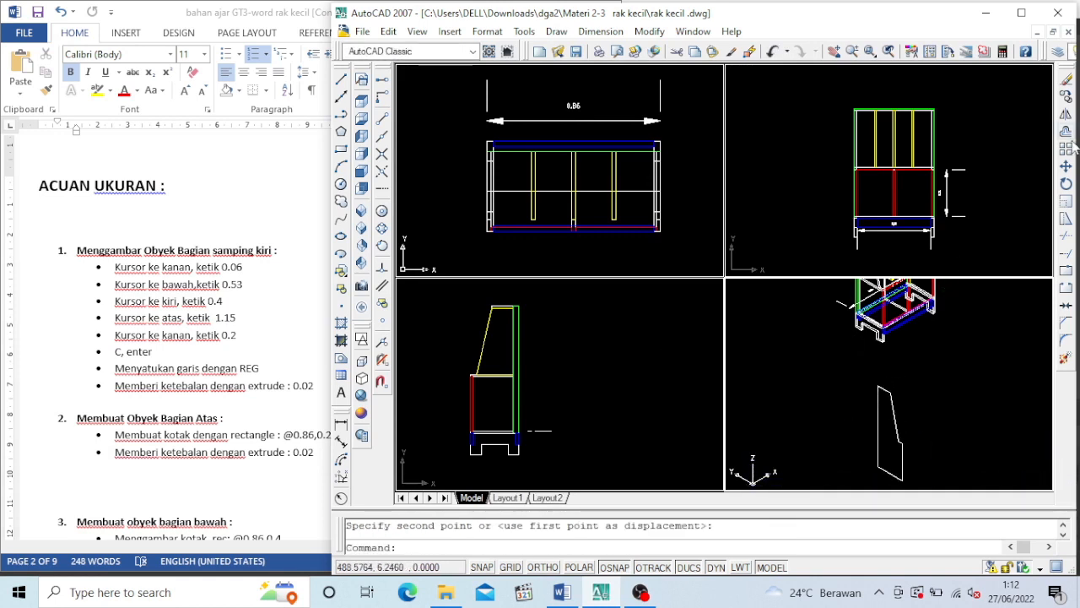
Bring the moved side panel into view in the isometric and top viewports
left_click(834, 50)
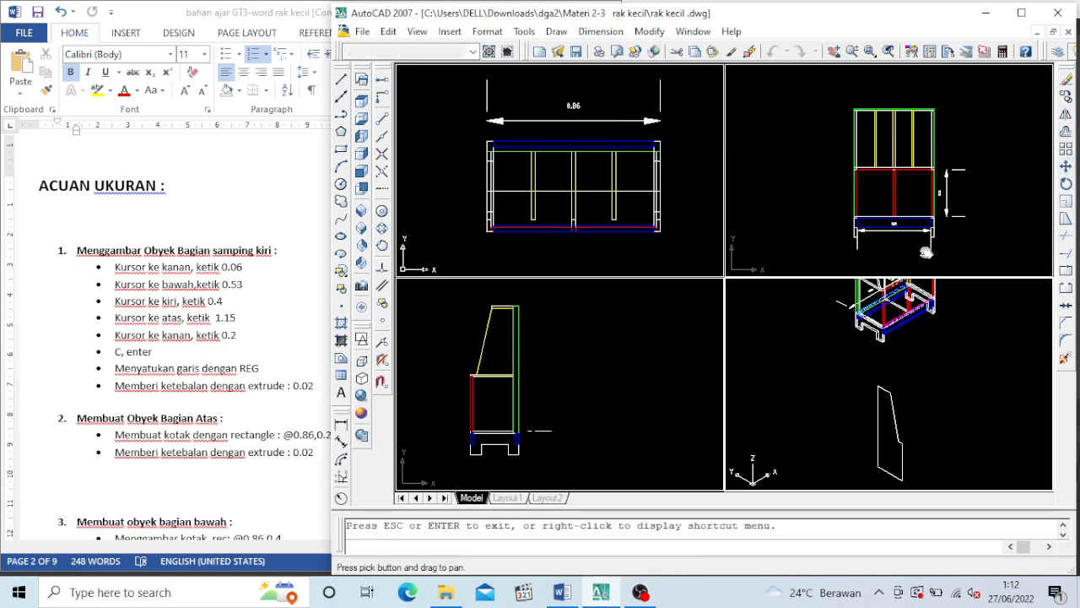
left_click_drag(896, 355, 860, 284)
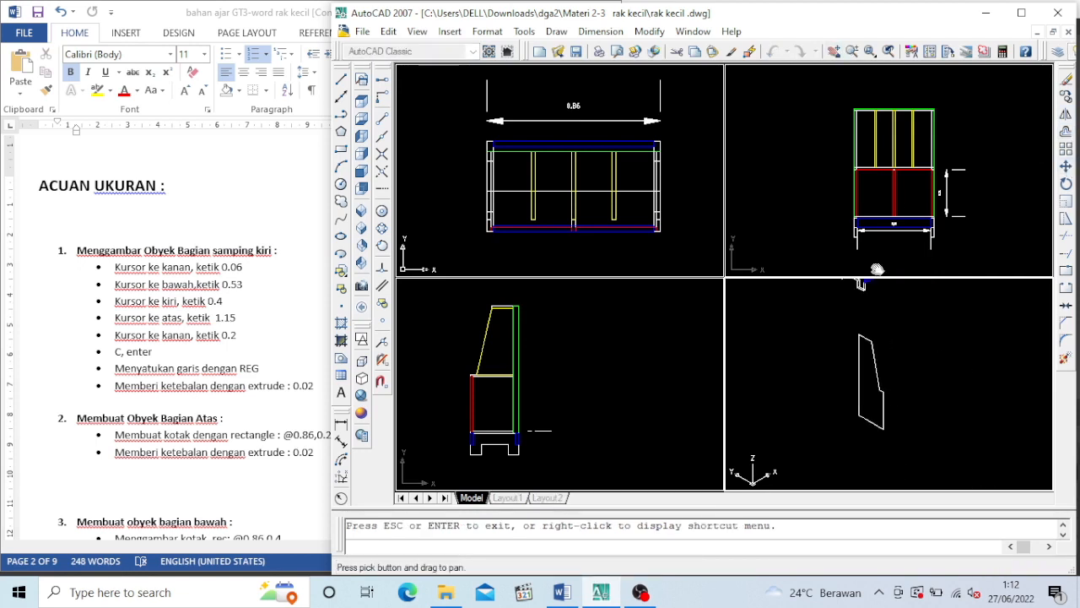
key("Escape")
left_click(826, 215)
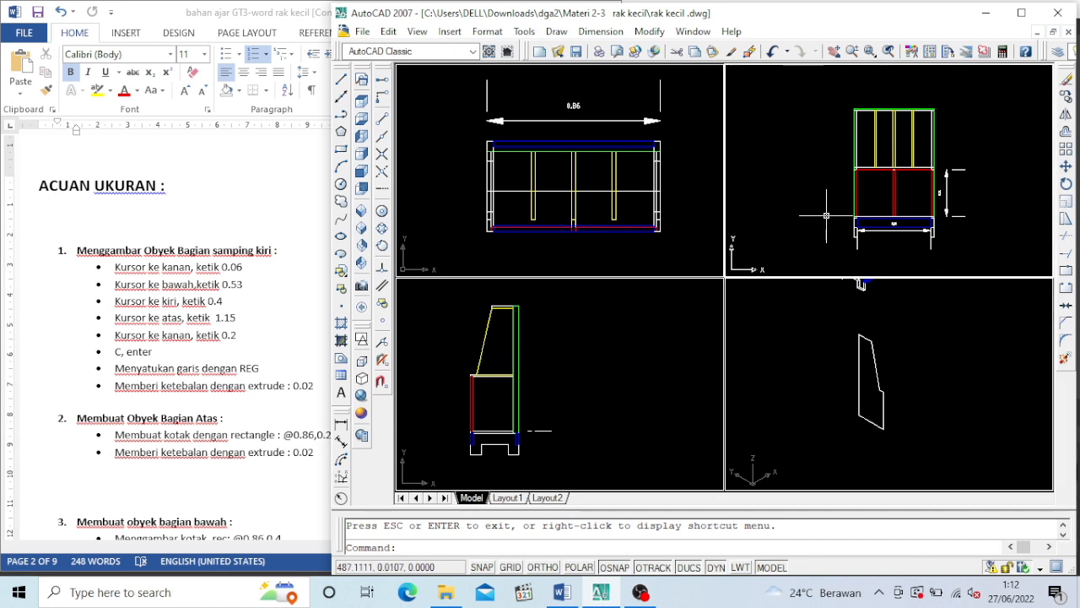
scroll(826, 215, "down", 6)
scroll(793, 236, "up", 4)
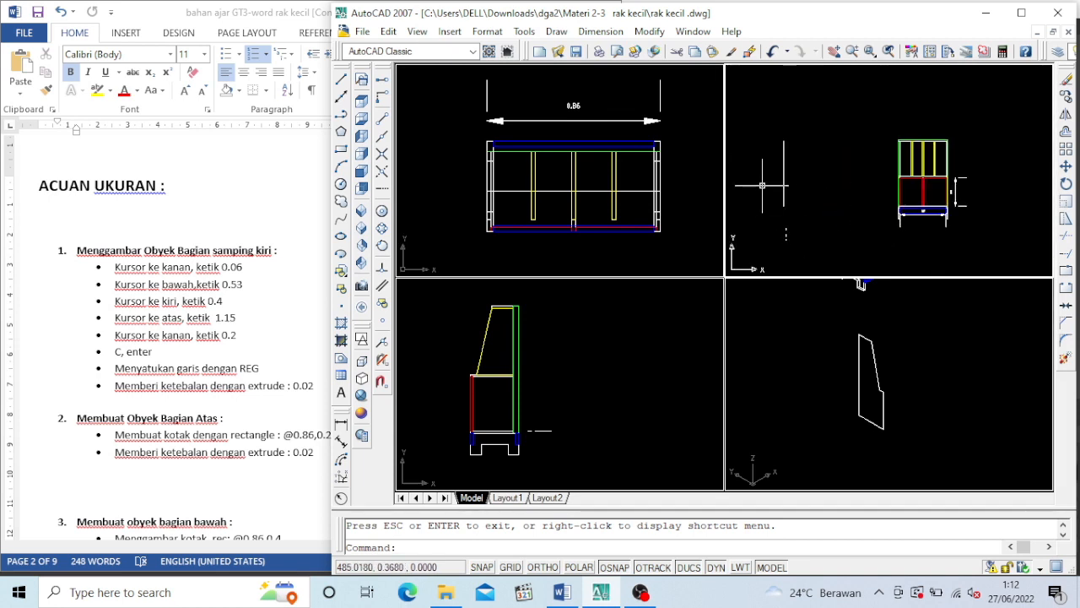
left_click(576, 220)
scroll(561, 218, "down", 5)
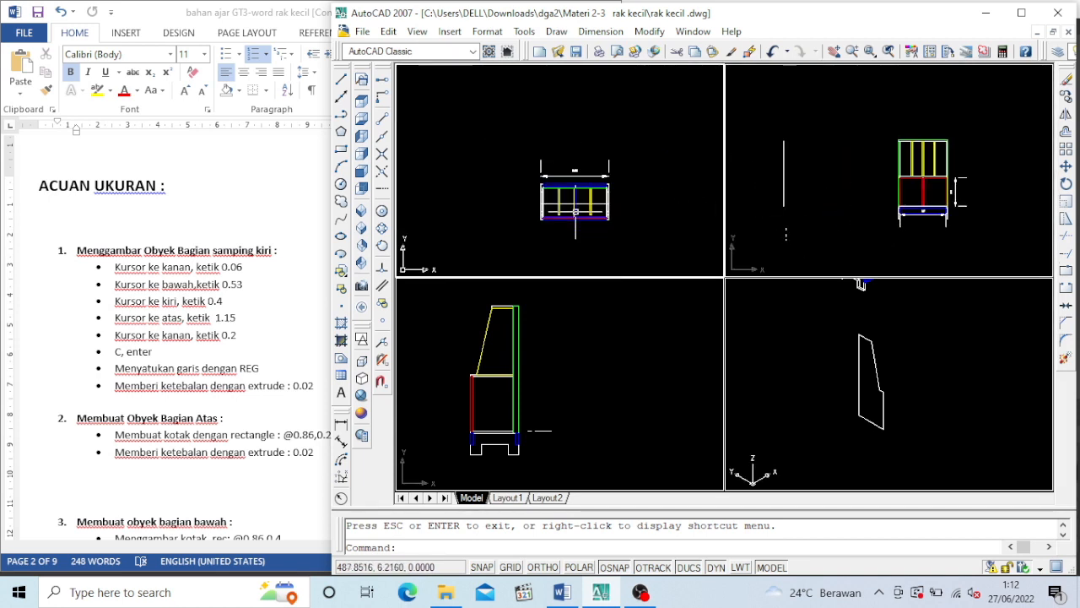
type("p")
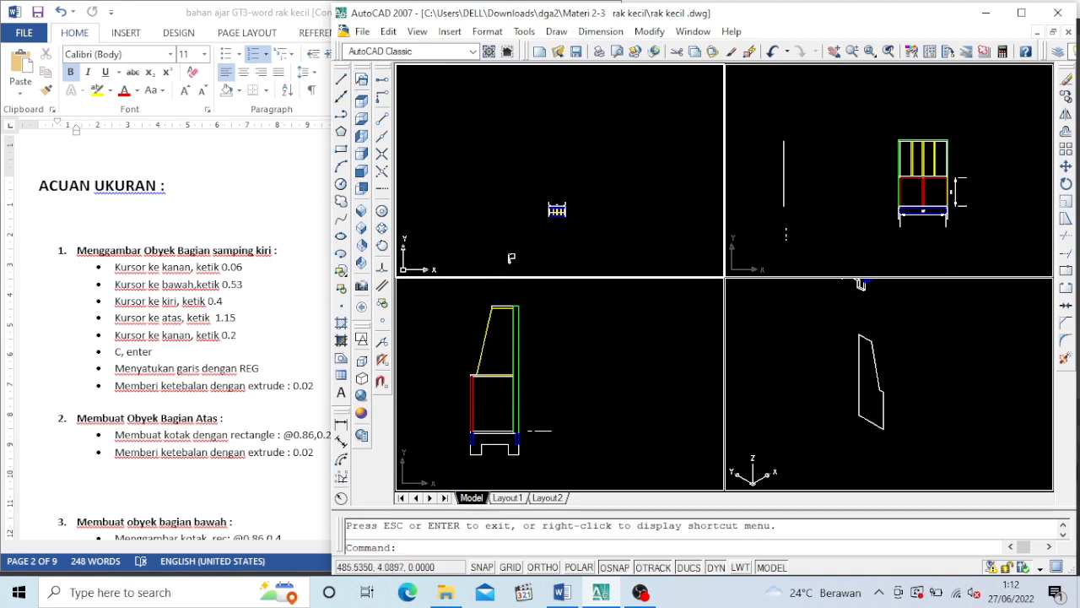
key("Return")
mouse_move(523, 253)
left_mouse_down()
mouse_move(583, 168)
mouse_move(575, 135)
left_mouse_up()
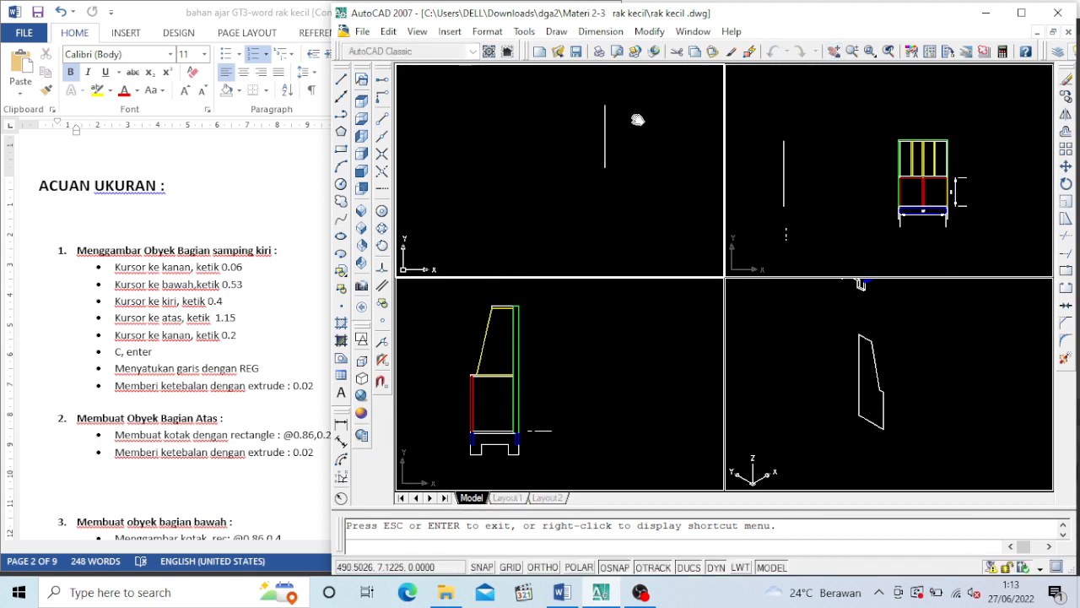
mouse_move(637, 119)
left_mouse_down()
mouse_move(562, 169)
mouse_move(568, 158)
left_mouse_up()
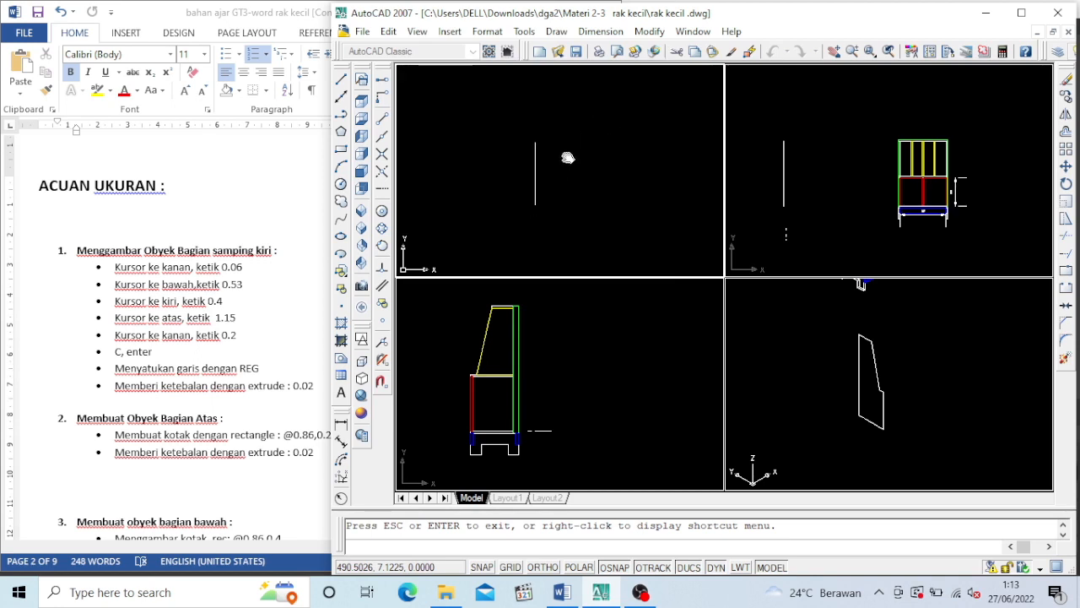
key("Escape")
Center the side panel in the front and side viewports and enlarge it in the isometric viewport
left_click(789, 192)
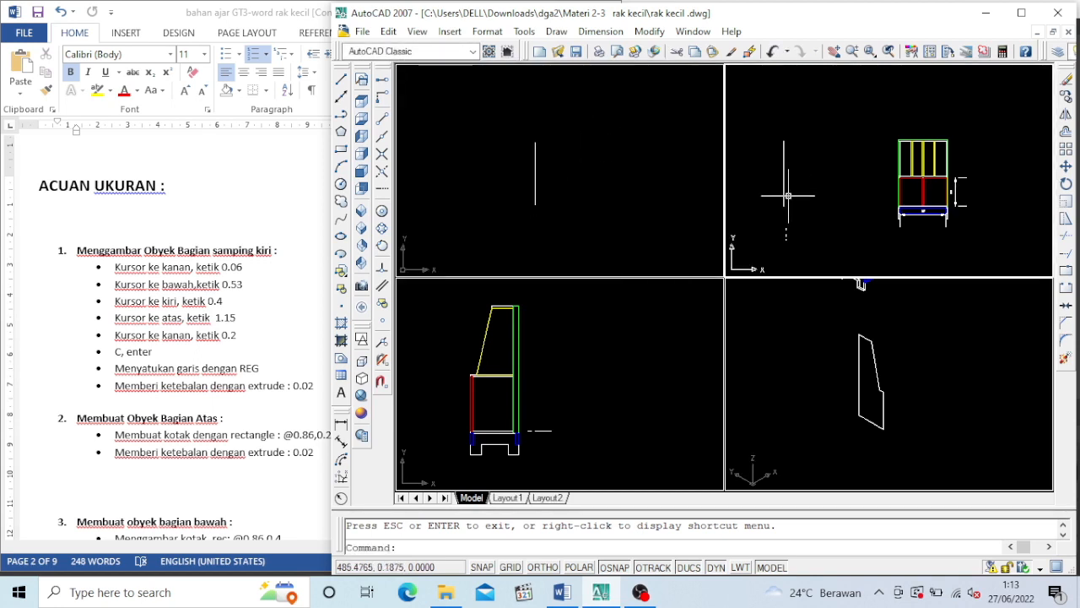
left_click(833, 52)
left_click_drag(833, 212, 902, 219)
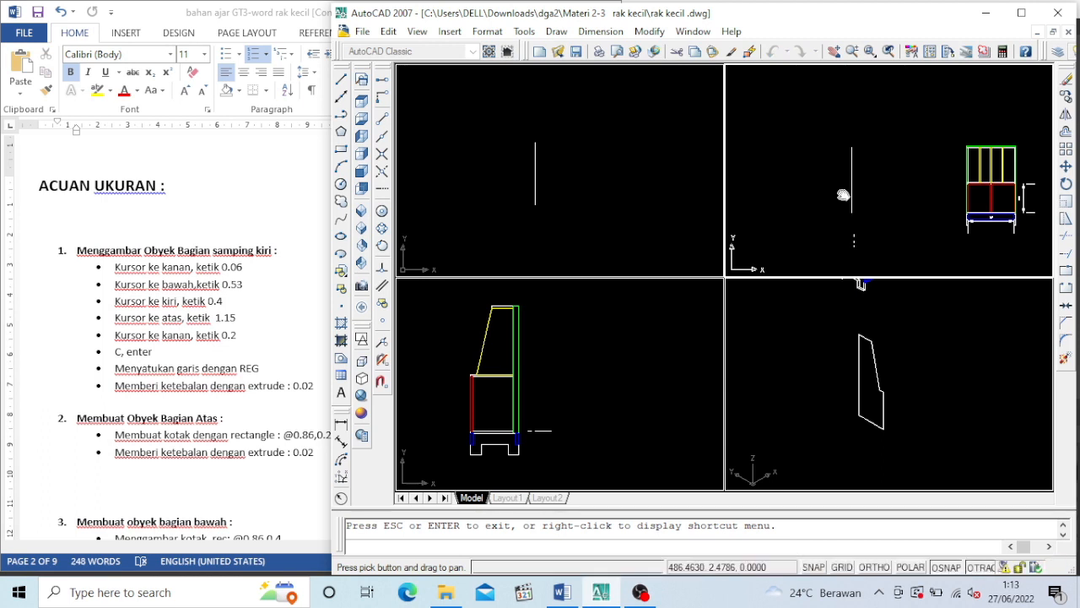
left_click_drag(843, 195, 892, 196)
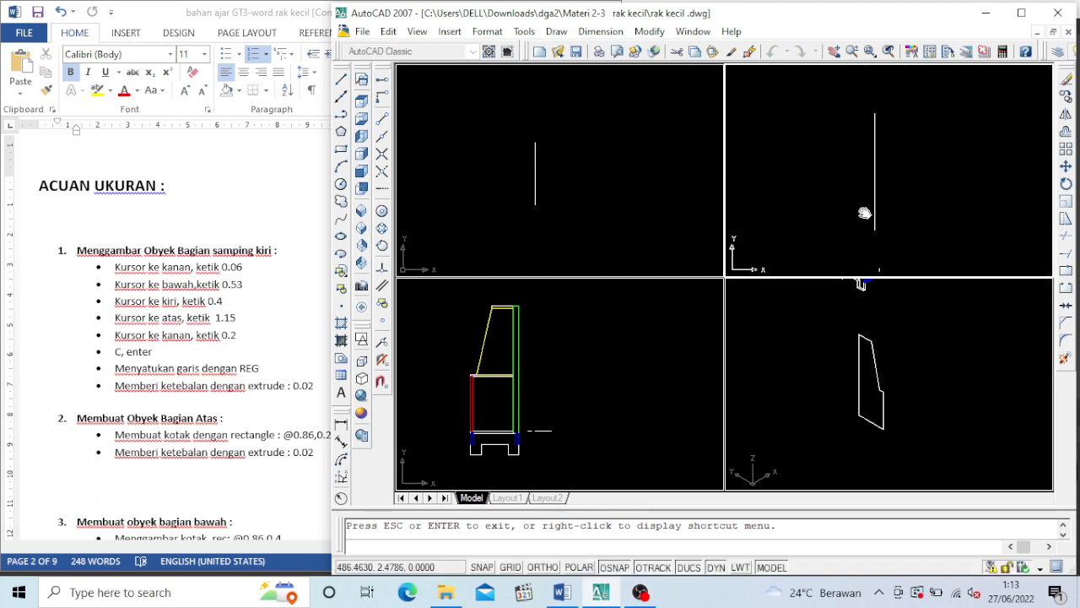
key("Escape")
left_click(613, 379)
scroll(524, 387, "down", 3)
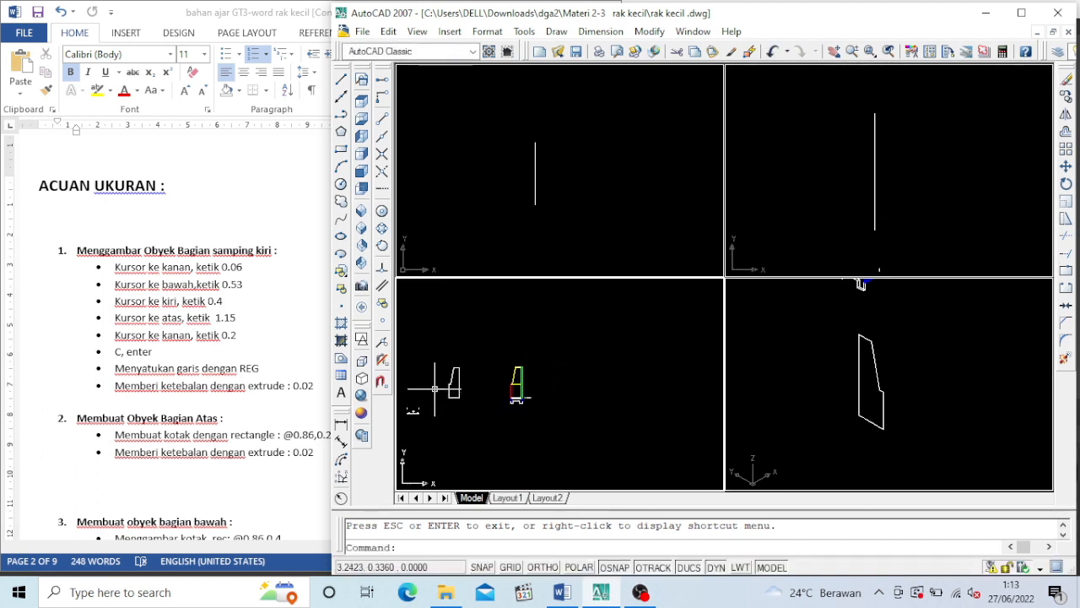
scroll(523, 387, "up", 3)
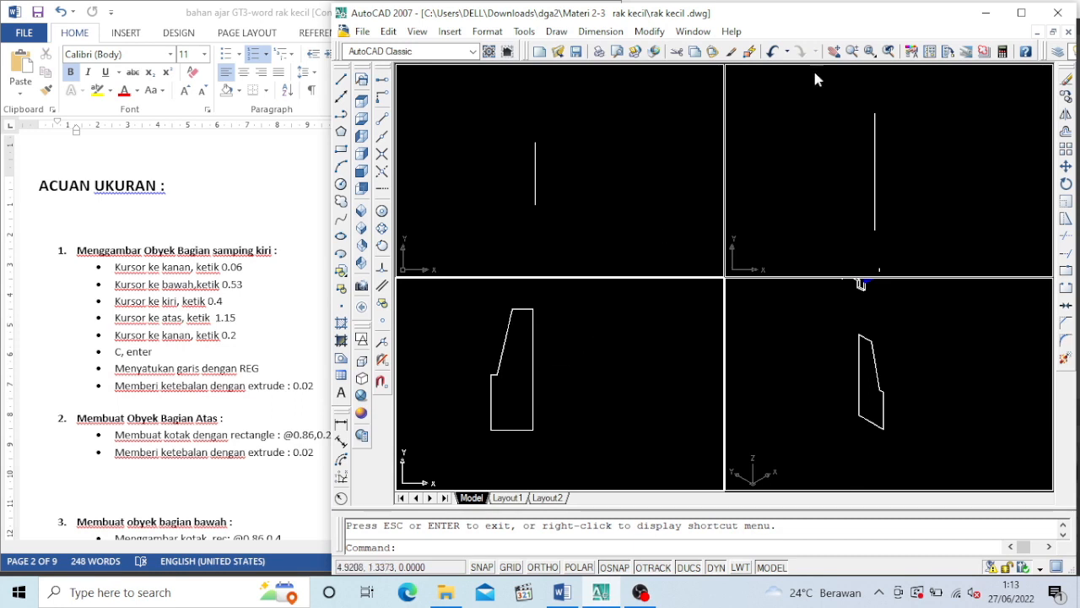
left_click(833, 51)
left_click_drag(606, 334, 618, 349)
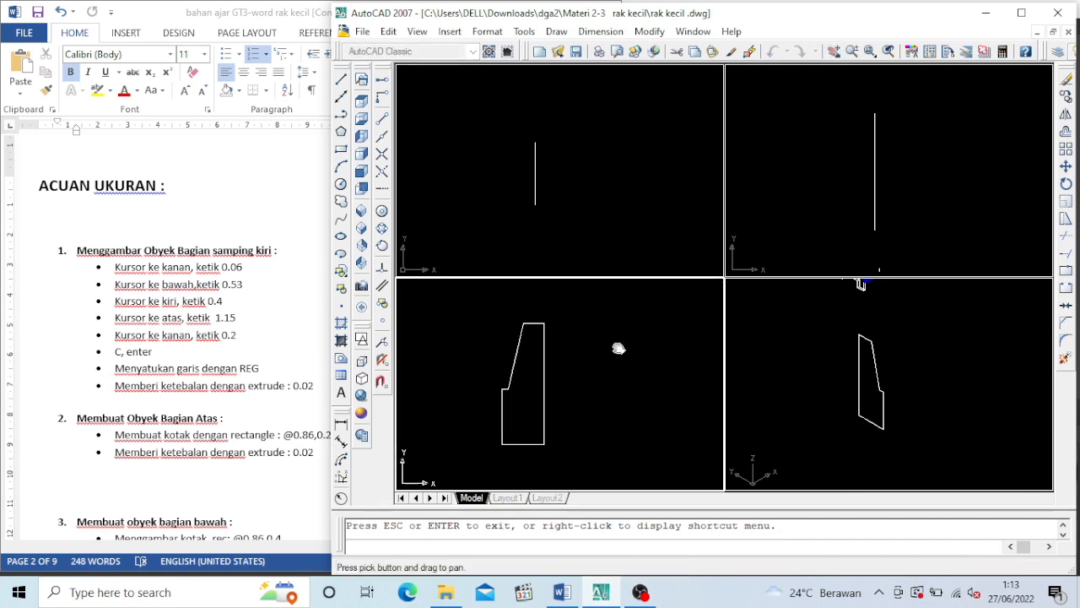
key("Escape")
left_click(940, 414)
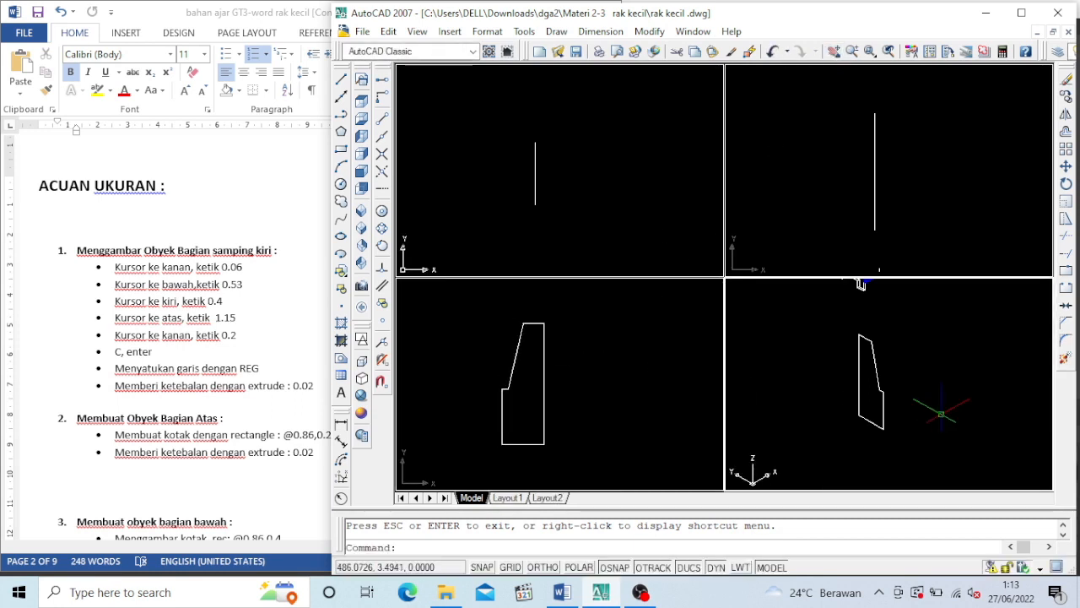
scroll(894, 389, "up", 2)
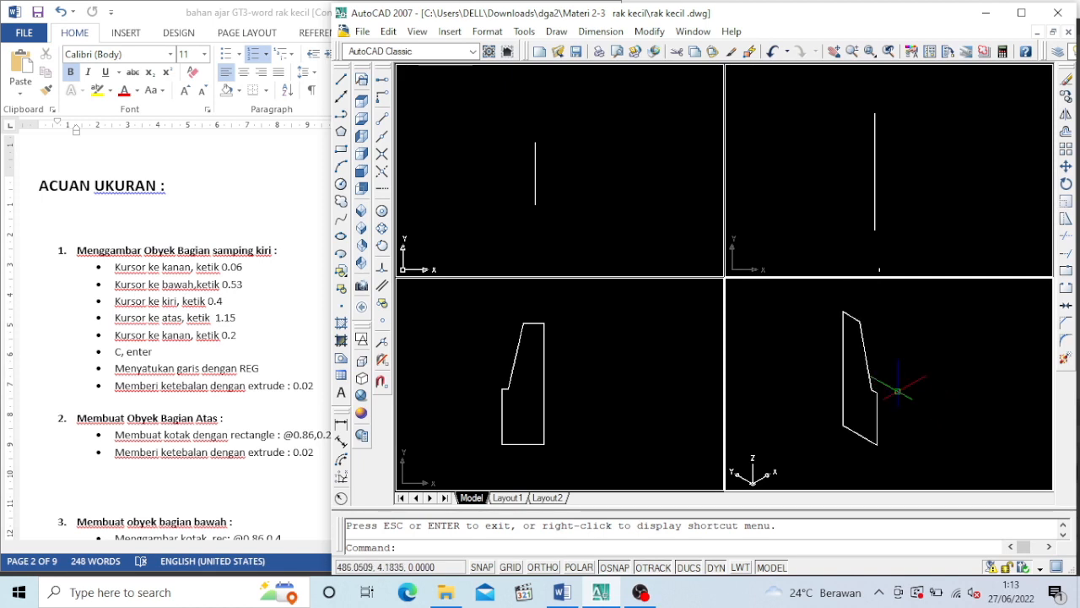
Switch to Word to review section 2, Membuat Obyek Bagian Atas, in the size reference, and return to AutoCAD
left_click(274, 413)
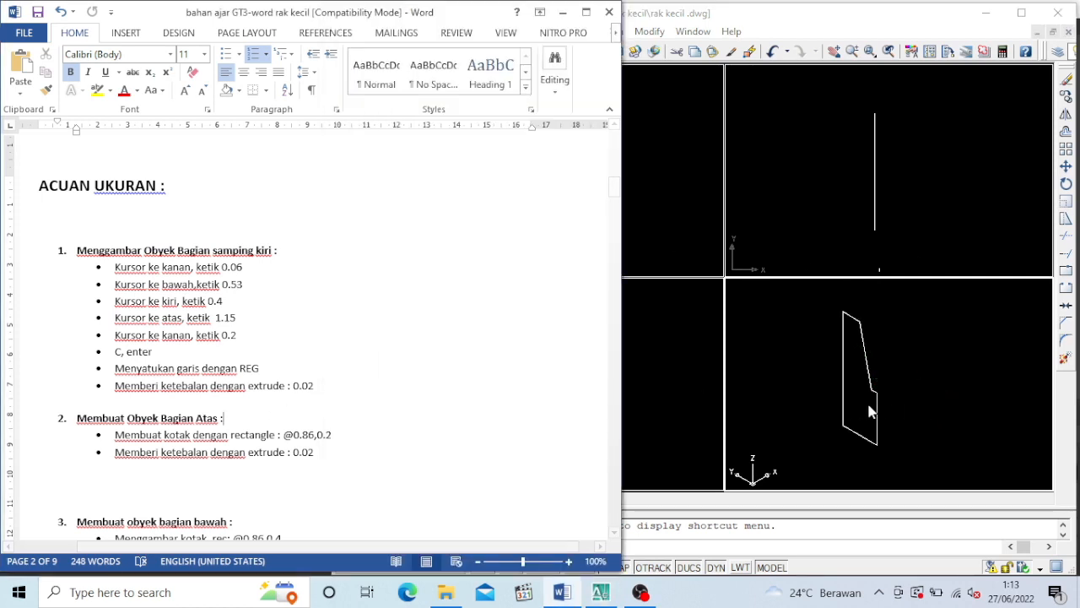
scroll(252, 432, "down", 2)
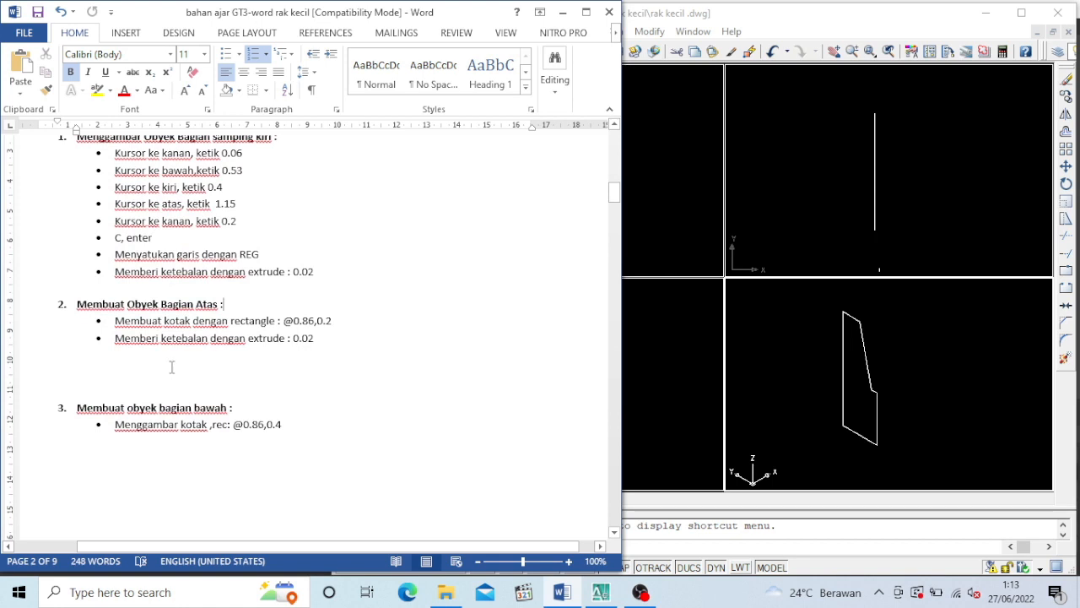
left_click(171, 367)
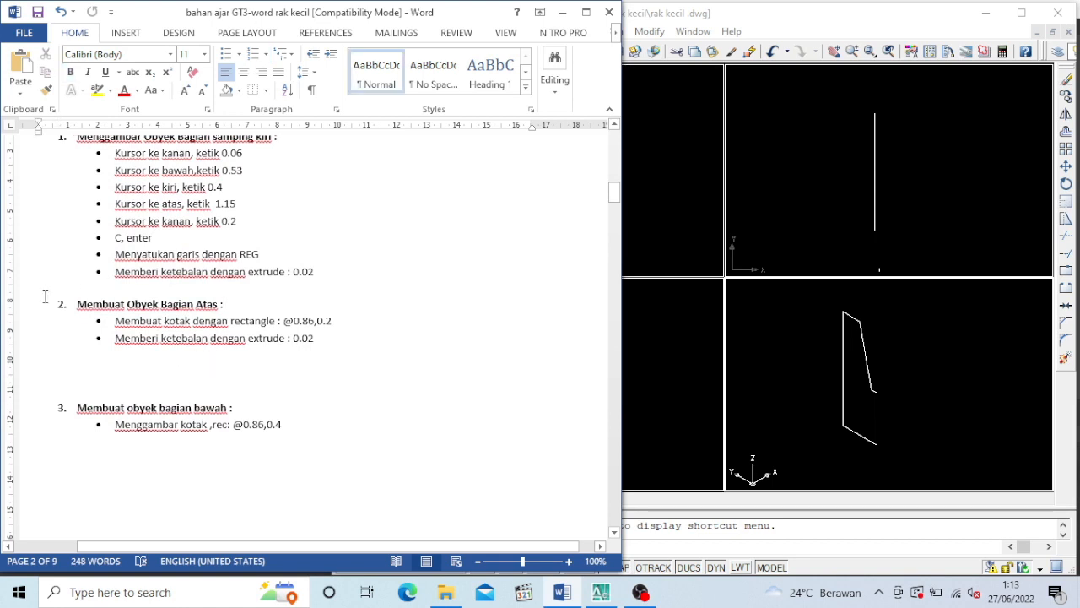
left_click_drag(122, 311, 374, 388)
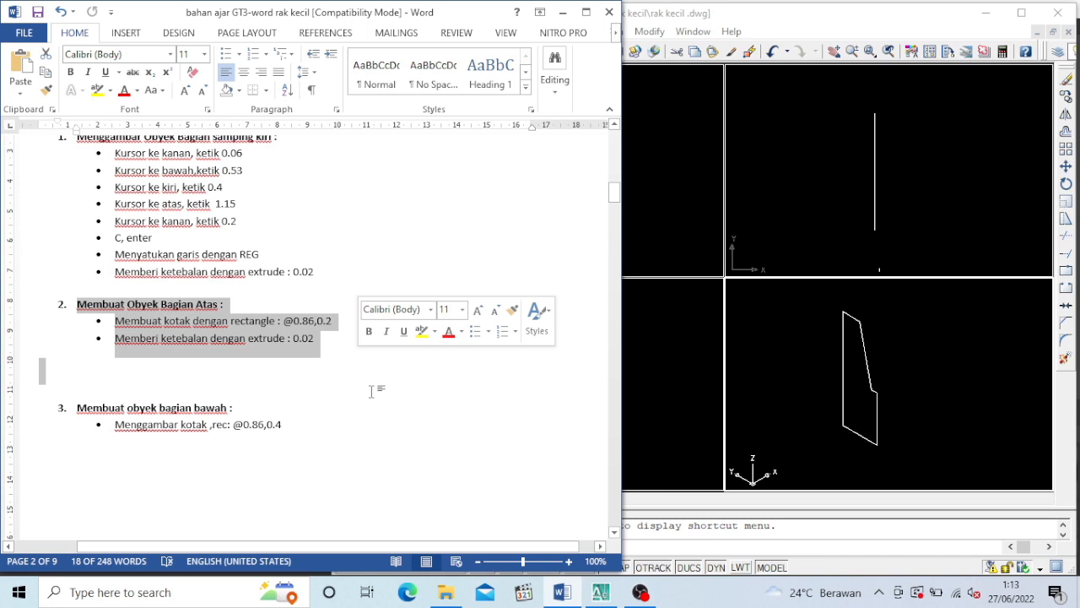
left_click(766, 407)
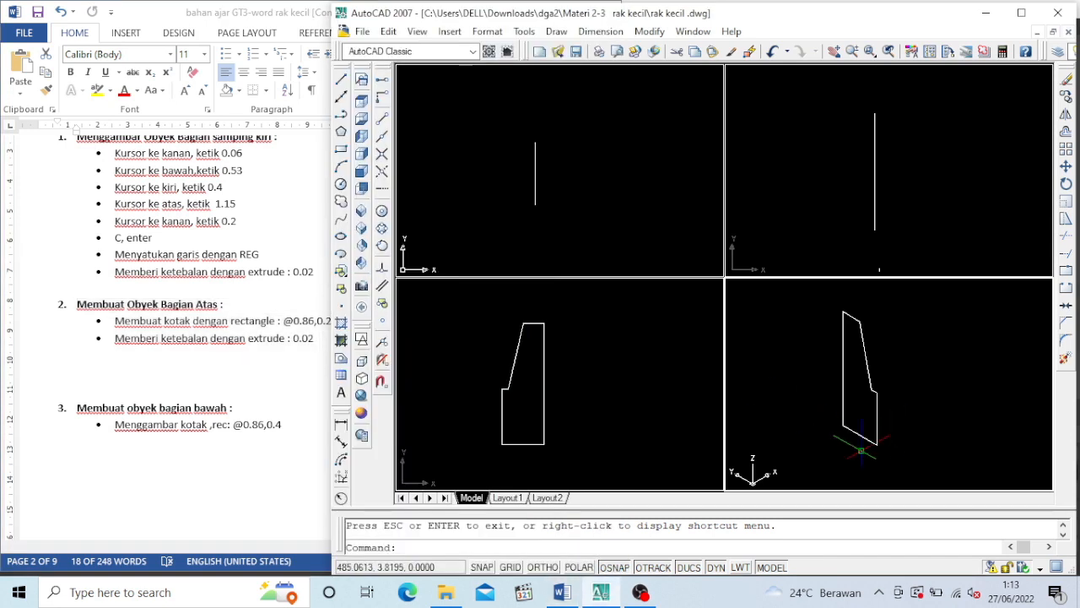
left_click(861, 403)
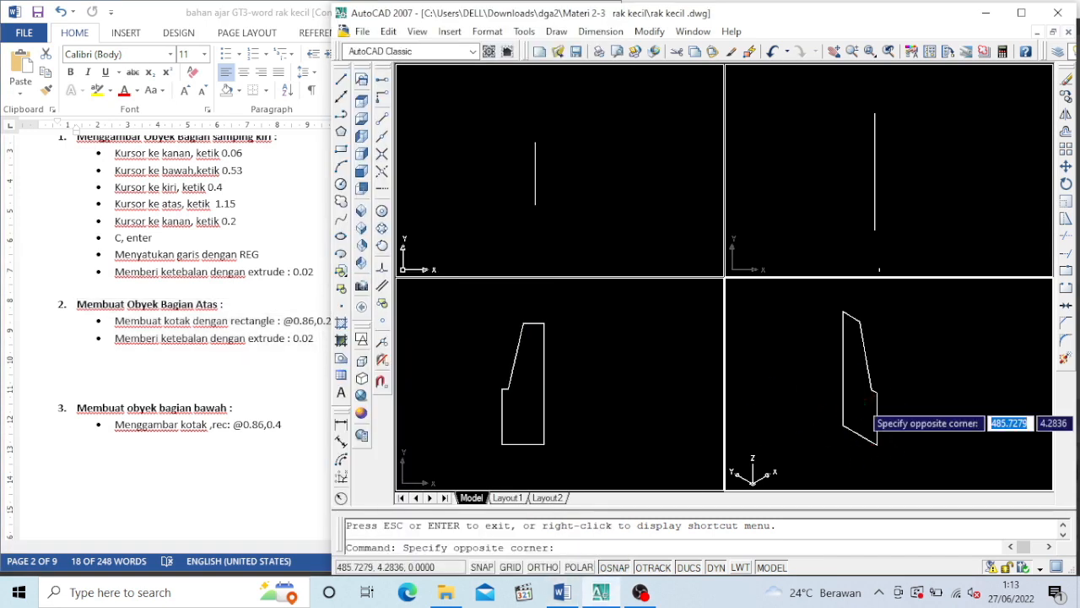
key("Escape")
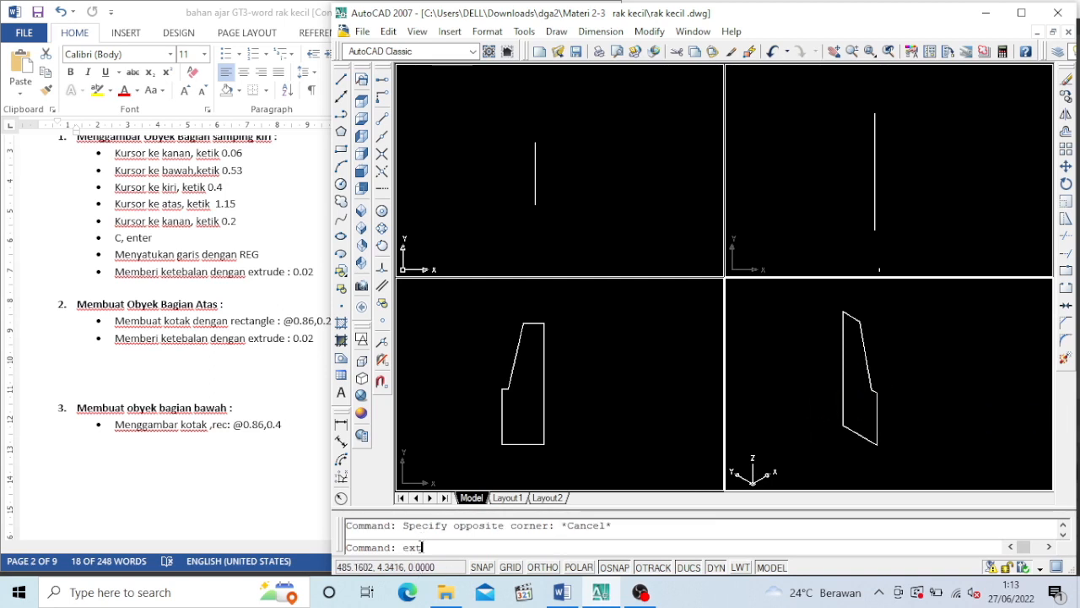
Extrude the side panel region to a thickness of 0.02
type("ext")
key("Return")
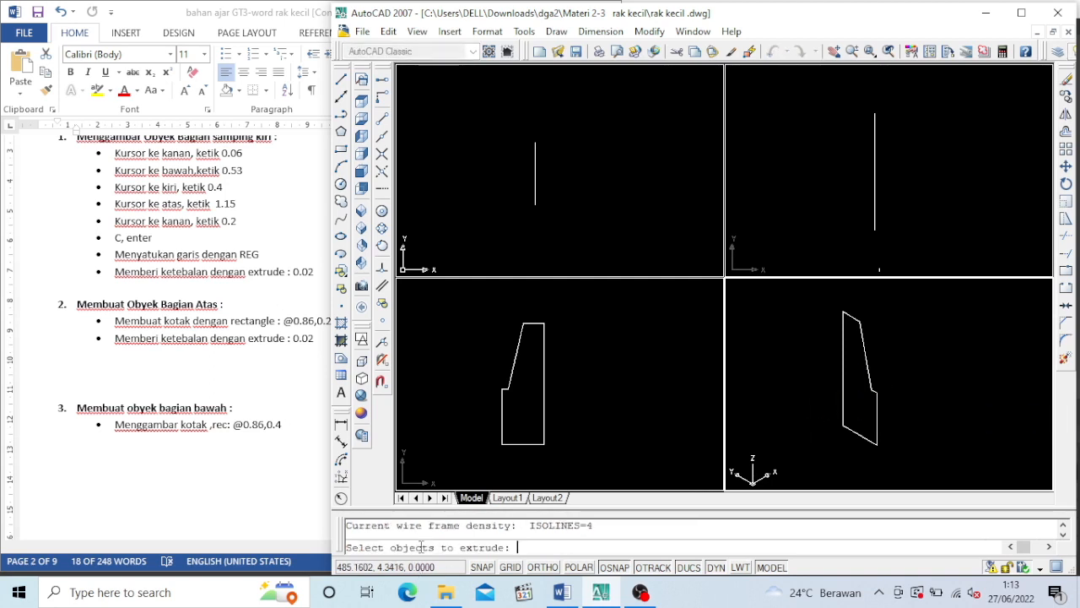
left_click(877, 416)
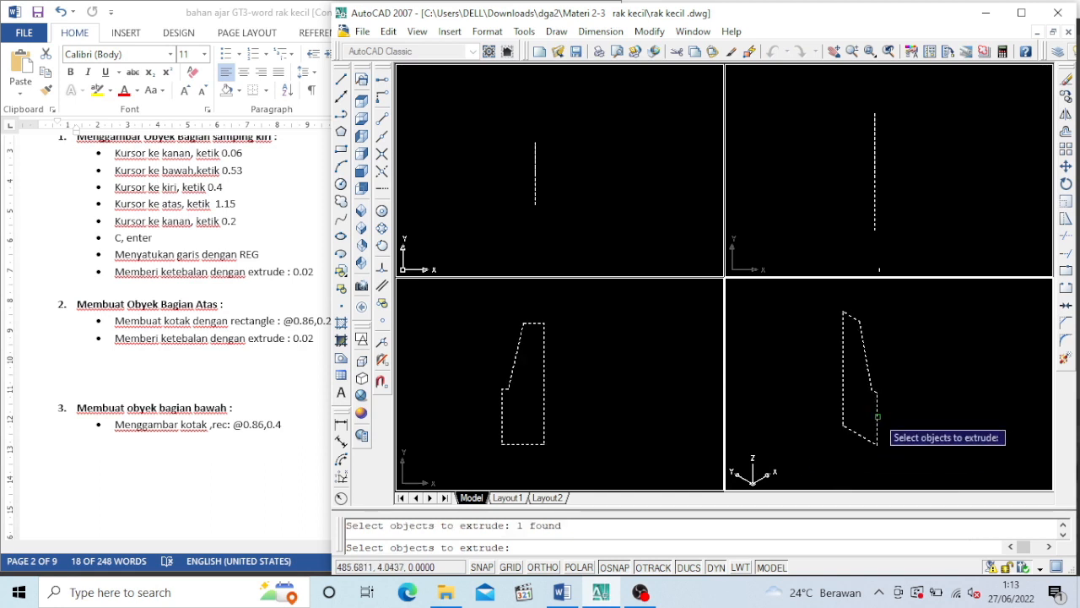
key("Return")
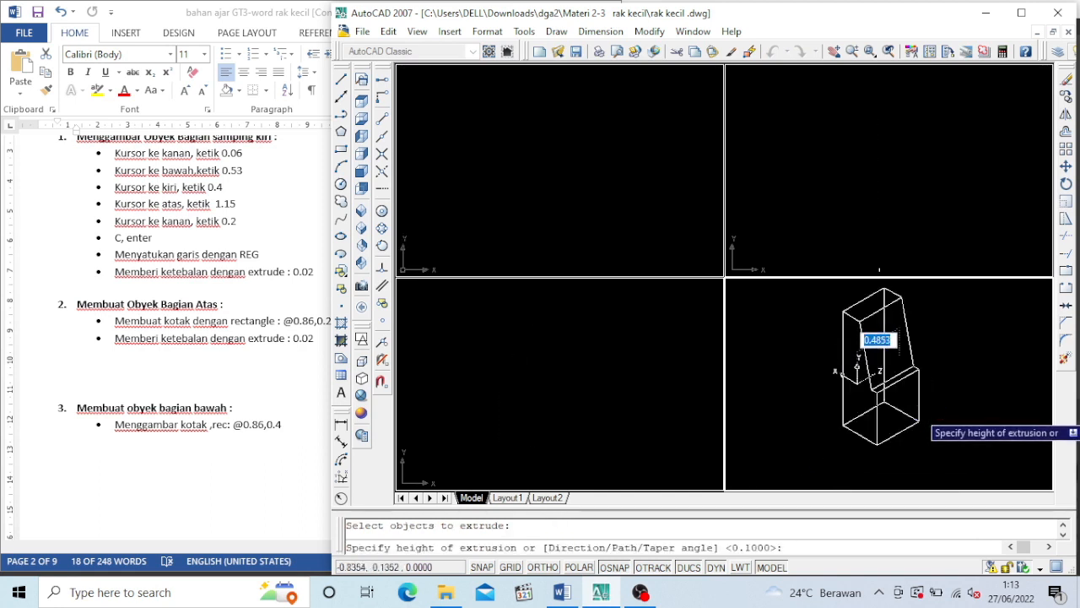
type("0.")
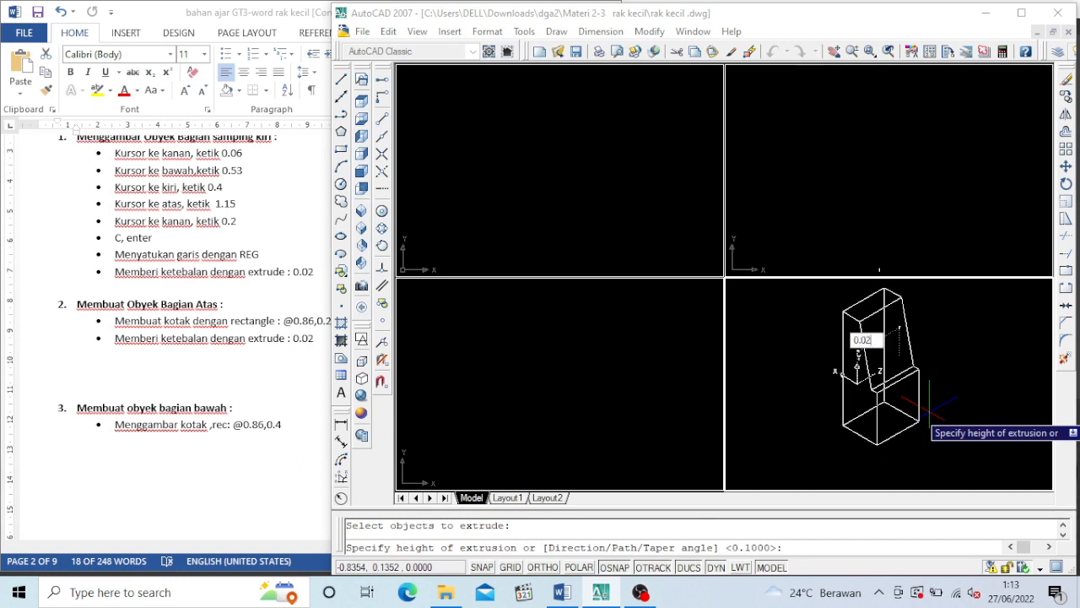
type("02")
key("Return")
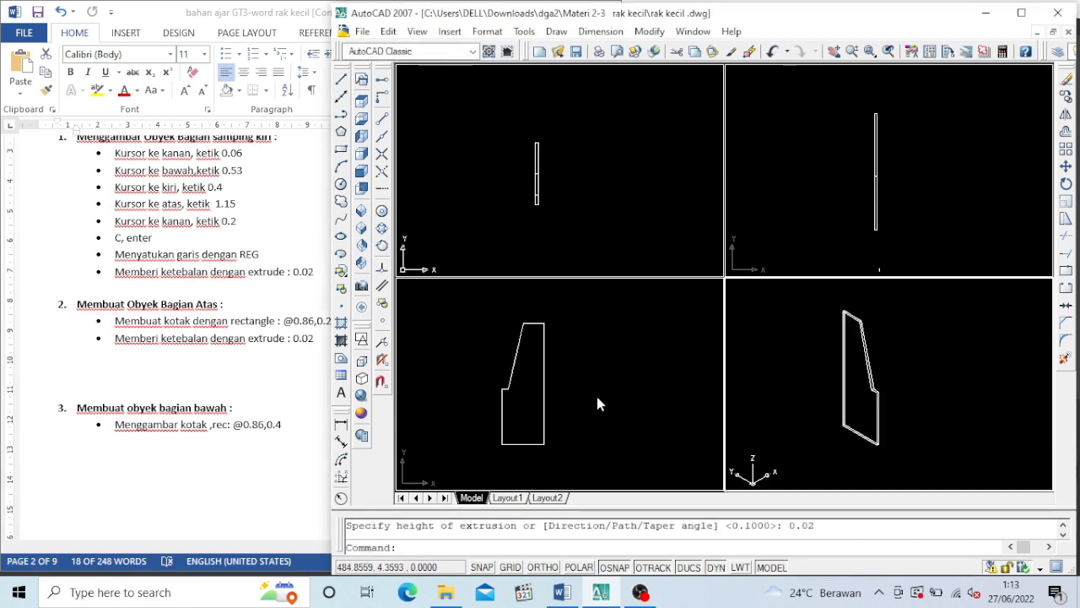
left_click(962, 424)
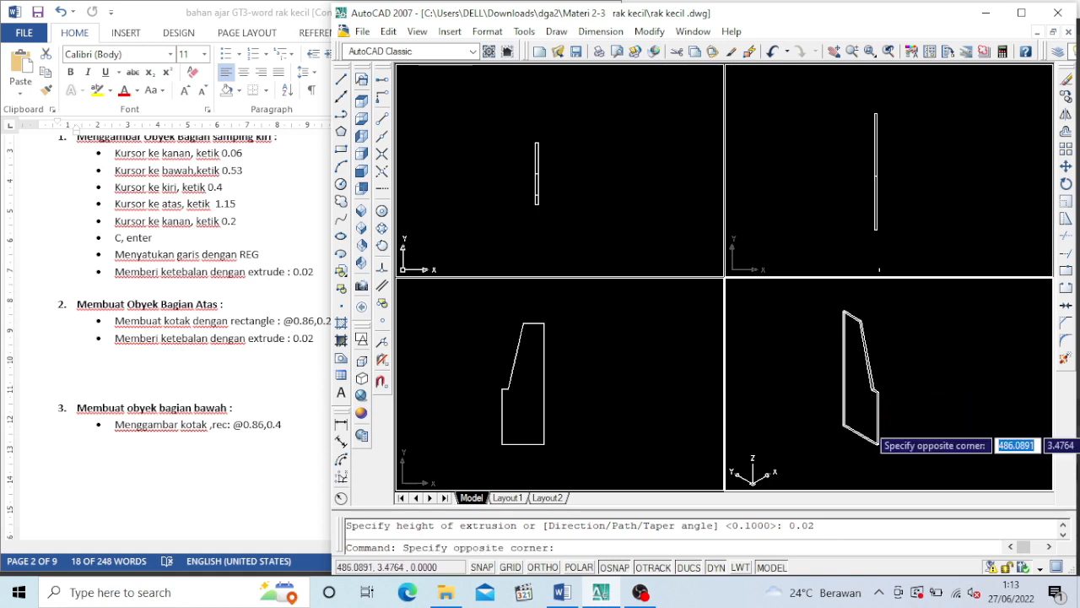
left_click(962, 424)
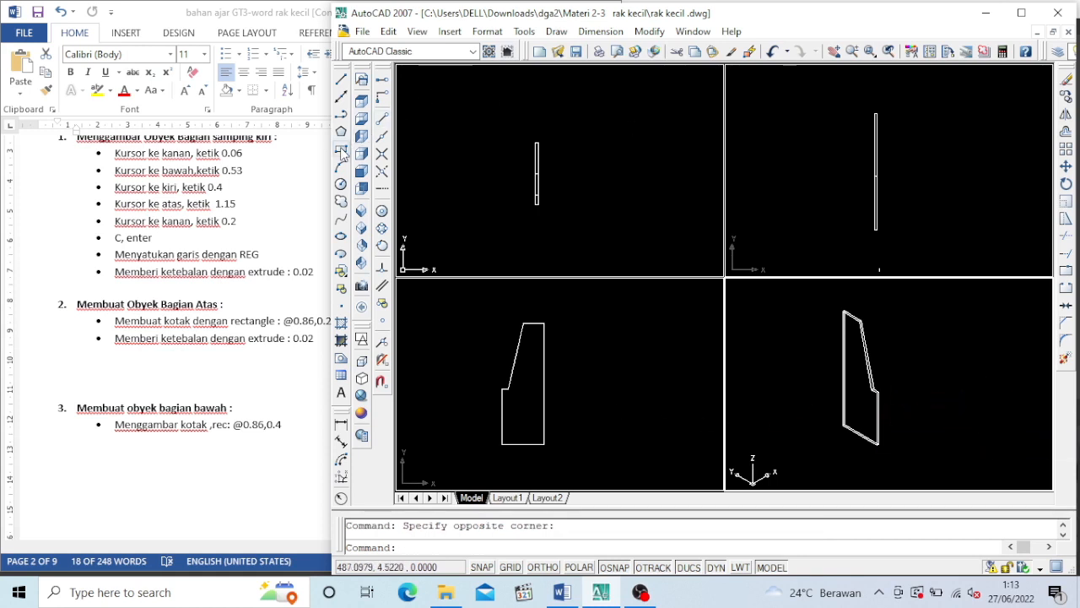
Draw a narrow rectangle 0.86 long in the isometric viewport beside the side panel's lower end
left_click(341, 150)
left_click(935, 447)
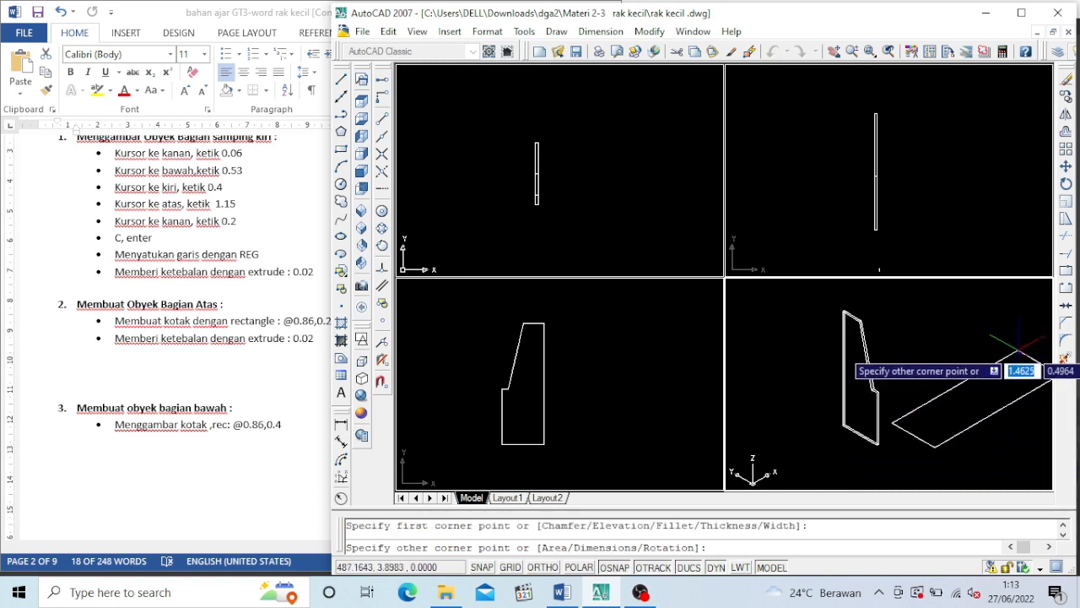
type("@")
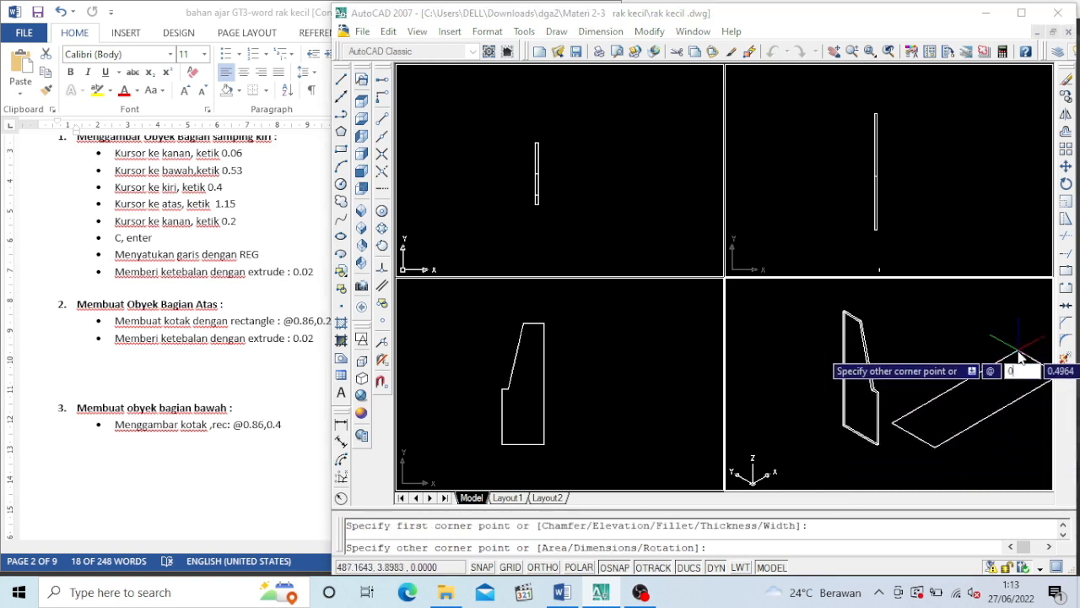
type("0.86")
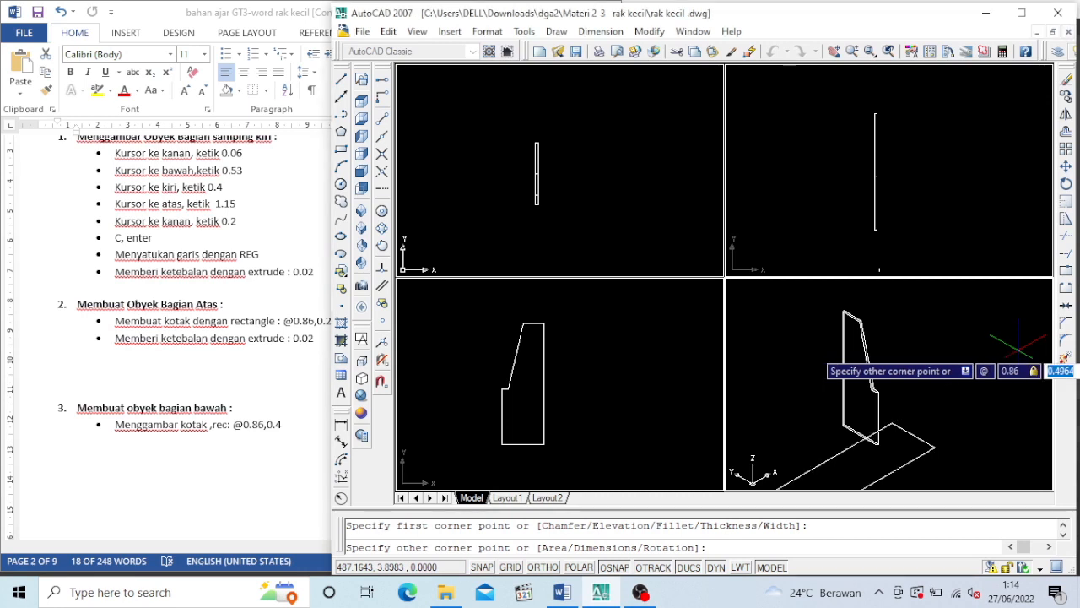
type(",0.4")
key("Return")
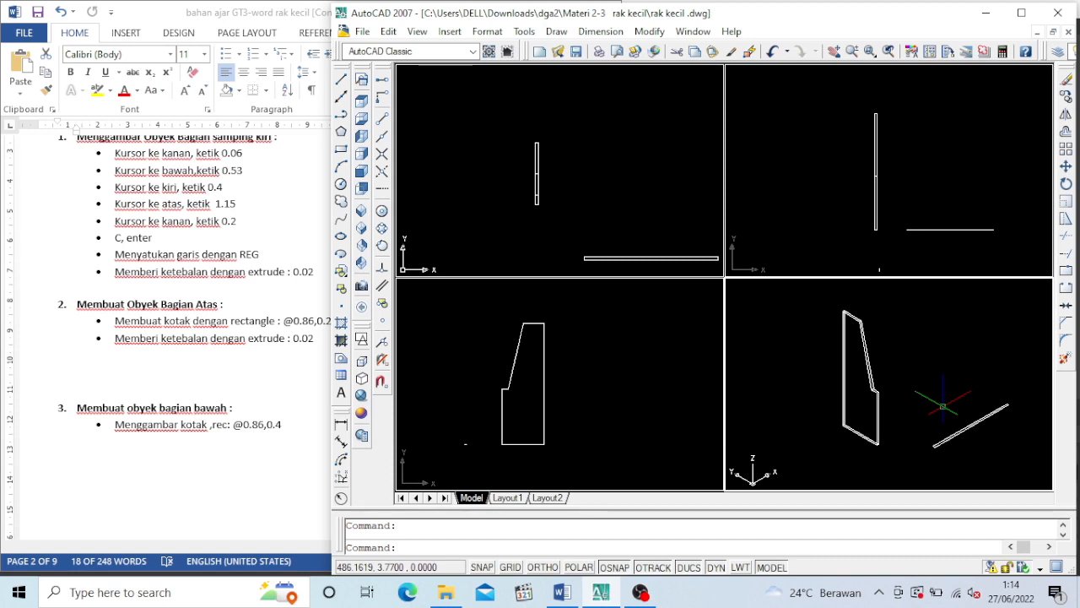
type("ext")
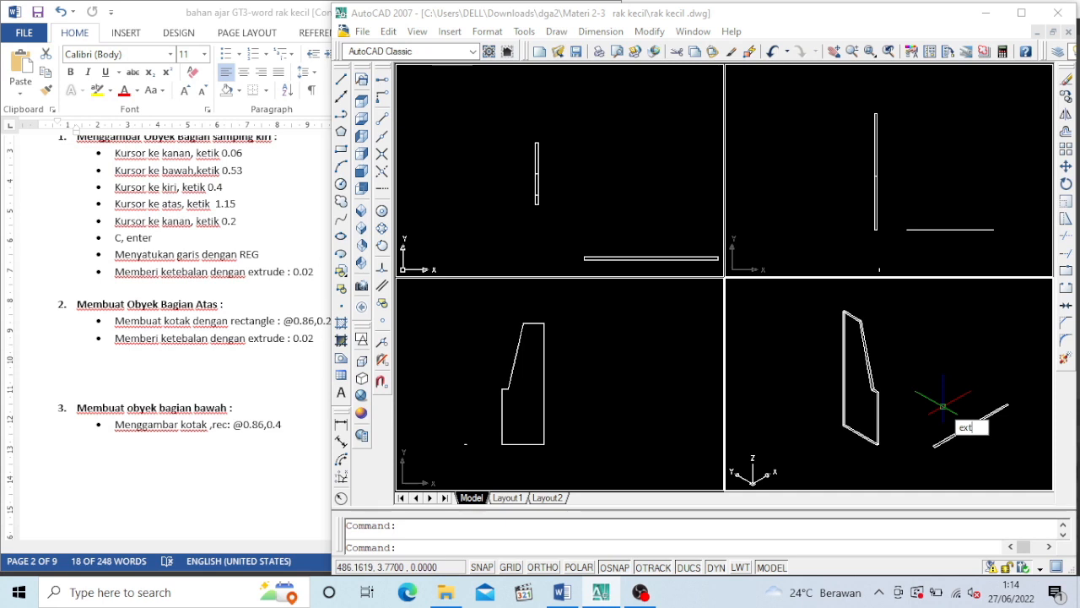
key("Return")
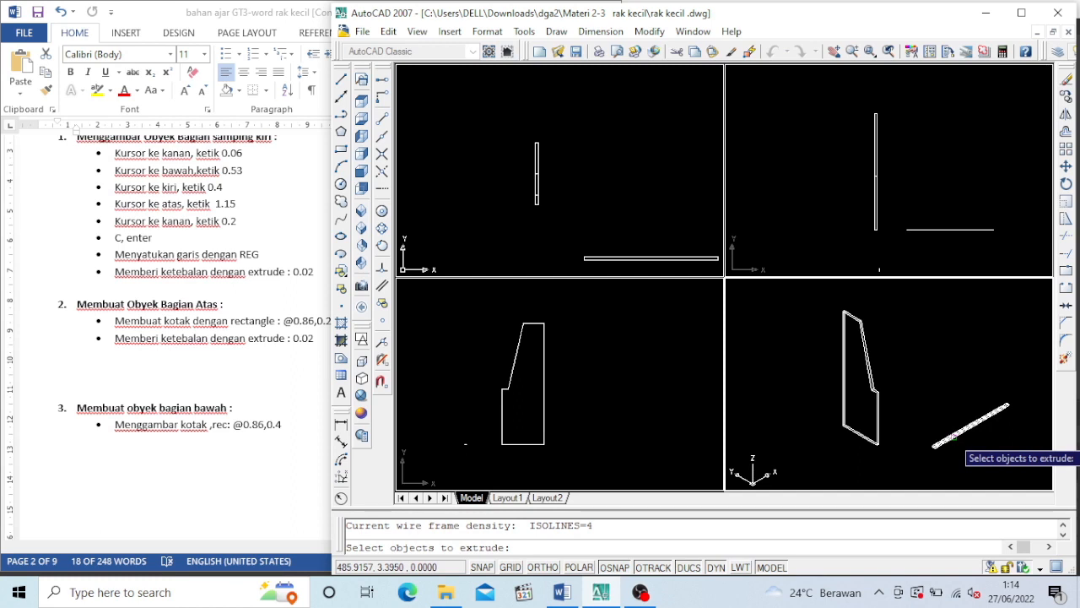
key("Escape")
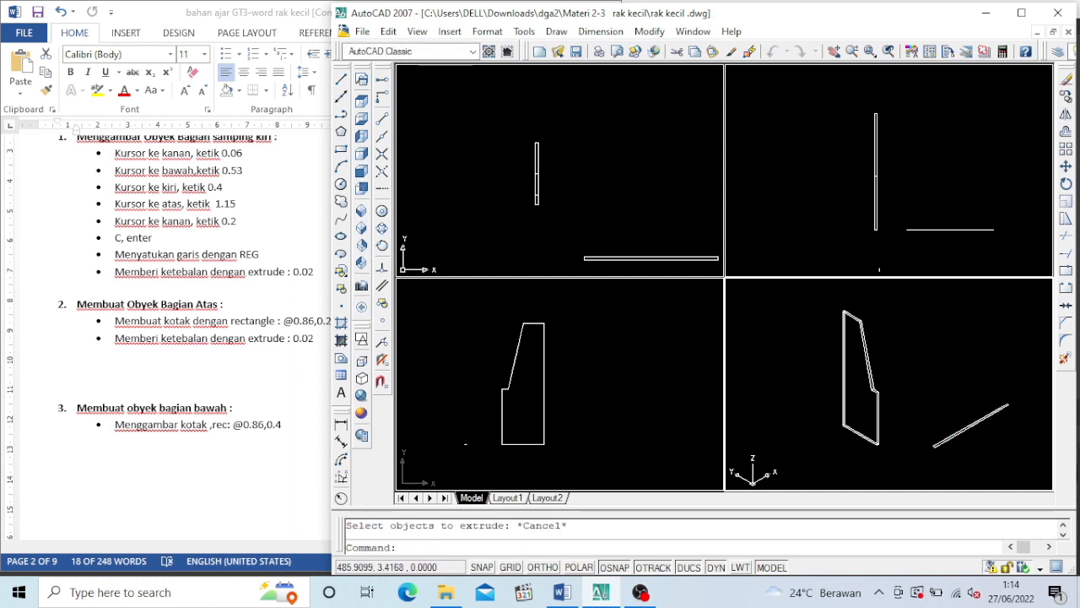
Delete the narrow rectangle beside the side panel's lower end
key("ctrl+z")
left_click(950, 435)
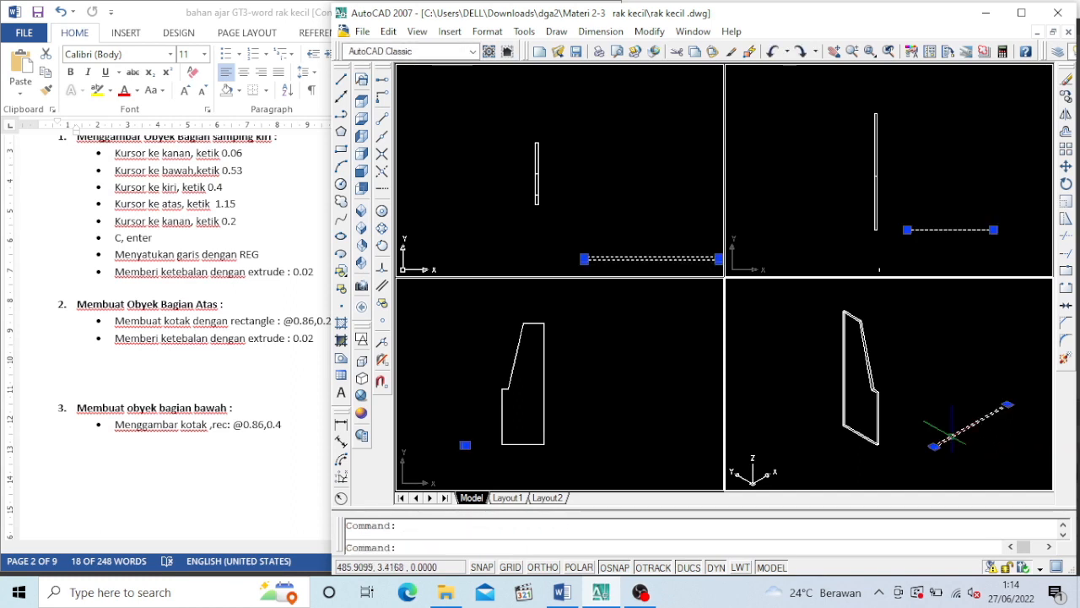
key("Delete")
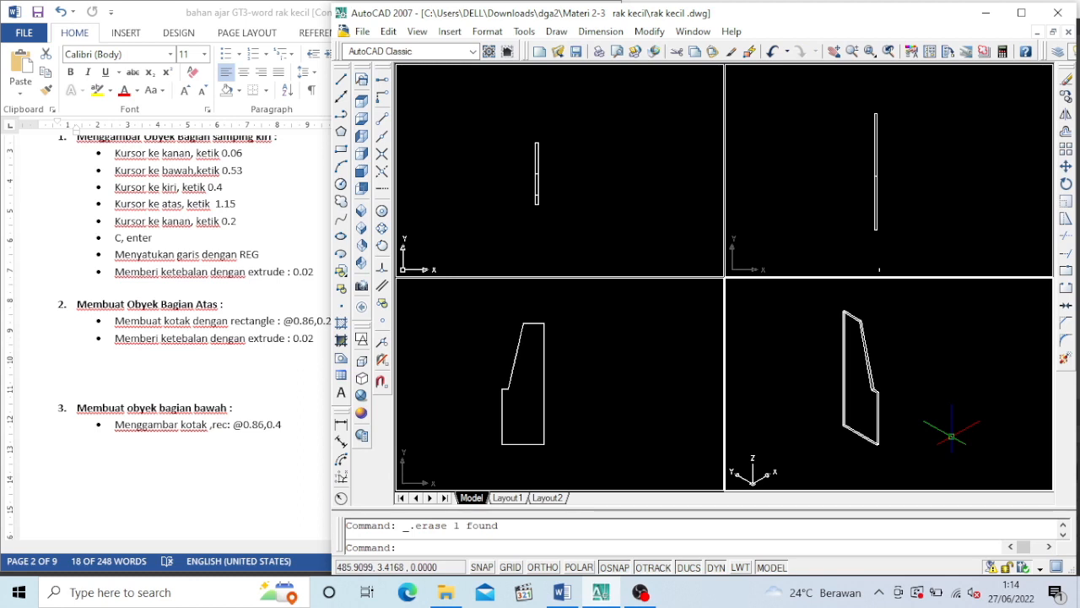
Draw a rectangle for the top board beside the side panel, with its opposite corner at @0.86,0.2
left_click(342, 150)
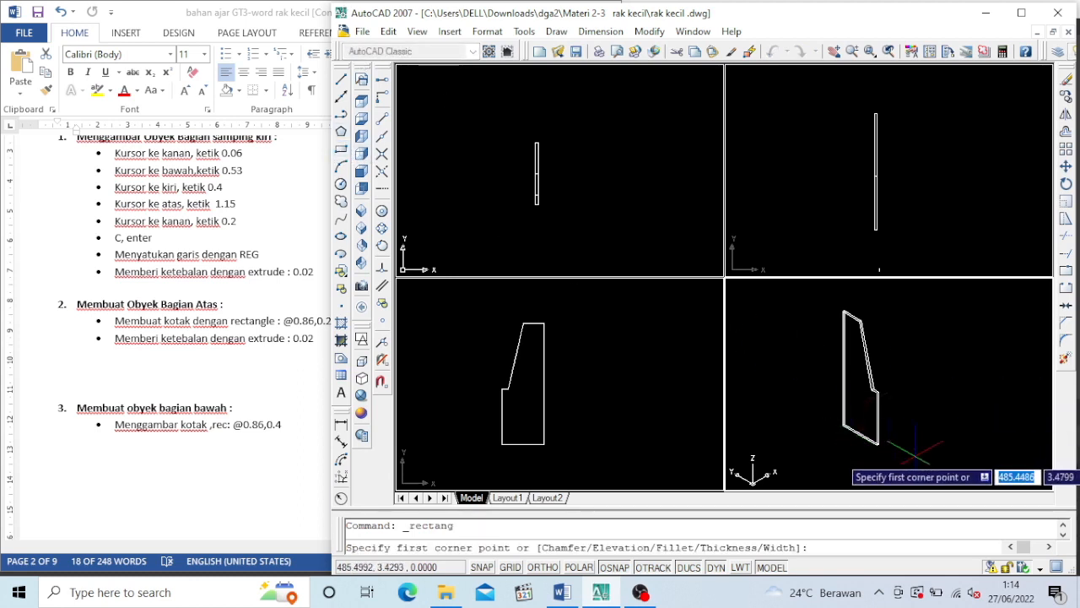
left_click(922, 445)
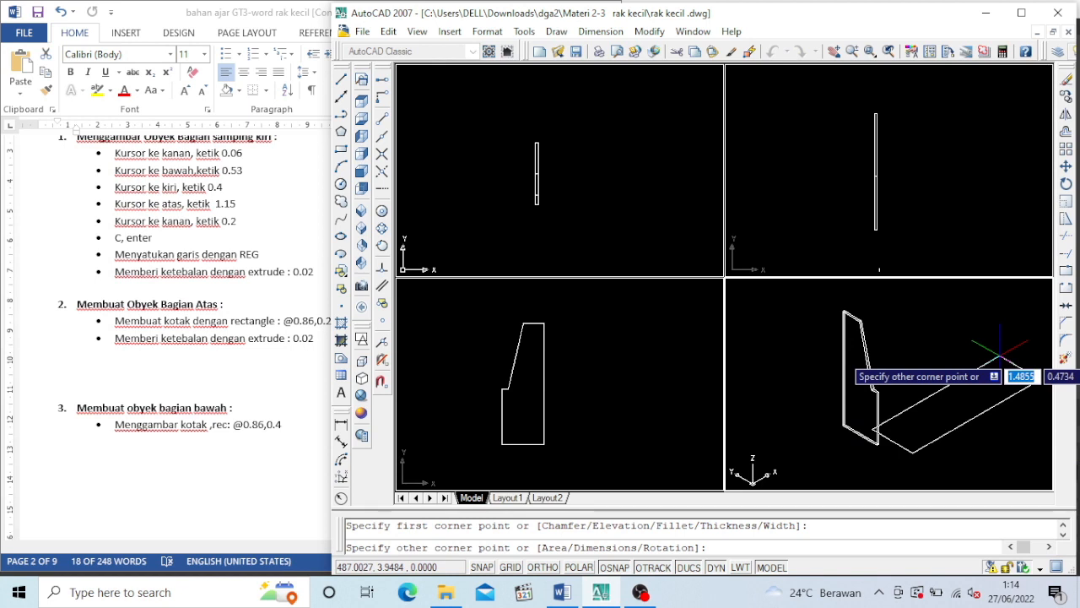
type("@")
type("0.")
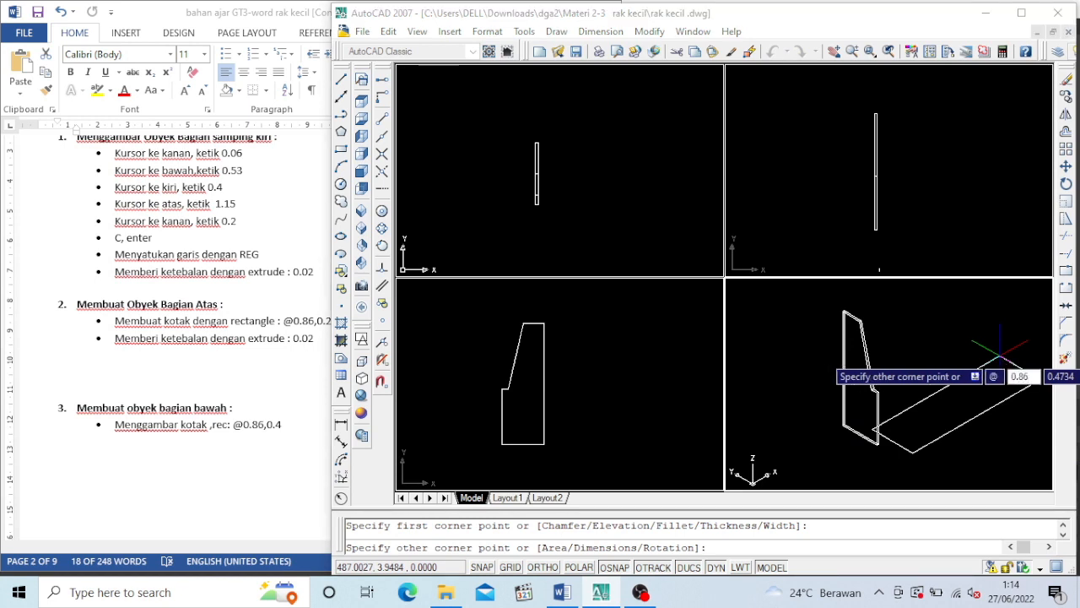
type("86")
key("Tab")
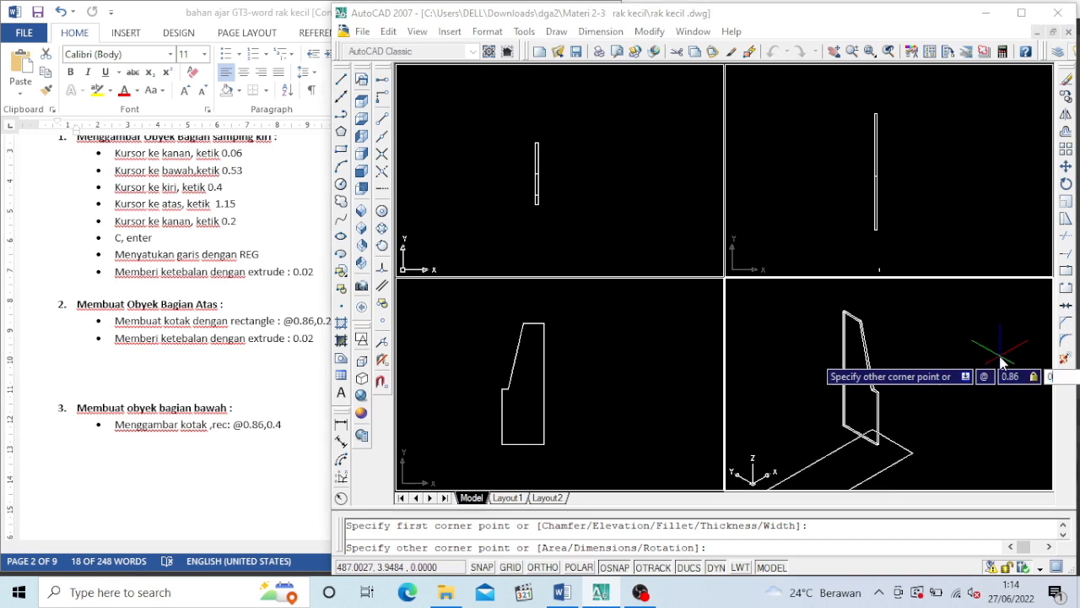
type("0.2")
key("Return")
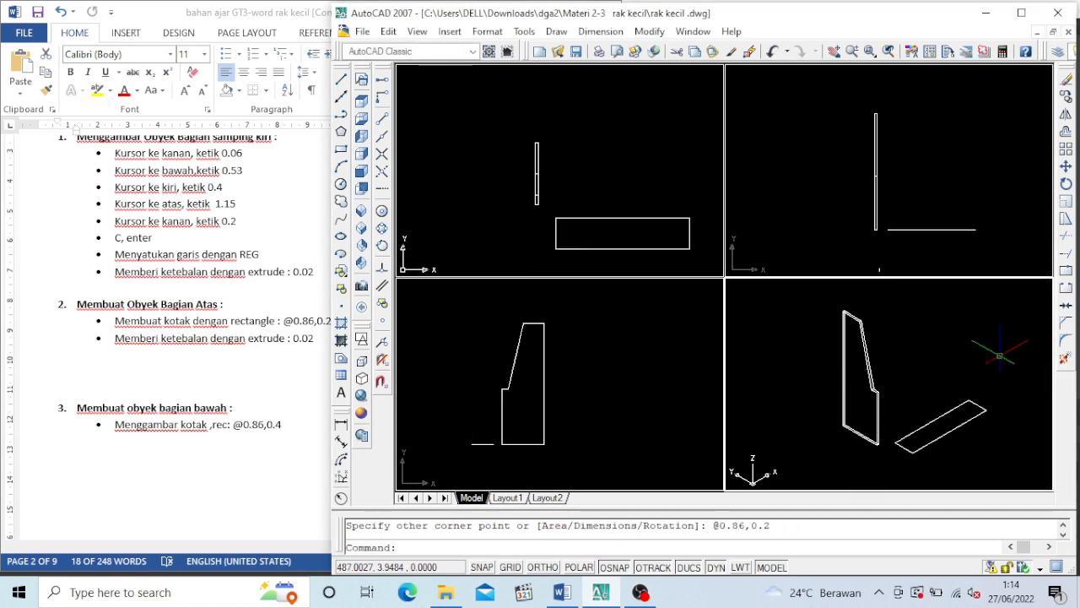
Extrude the 0.86 by 0.2 rectangle to a thickness of 0.02
type("ext")
key("Return")
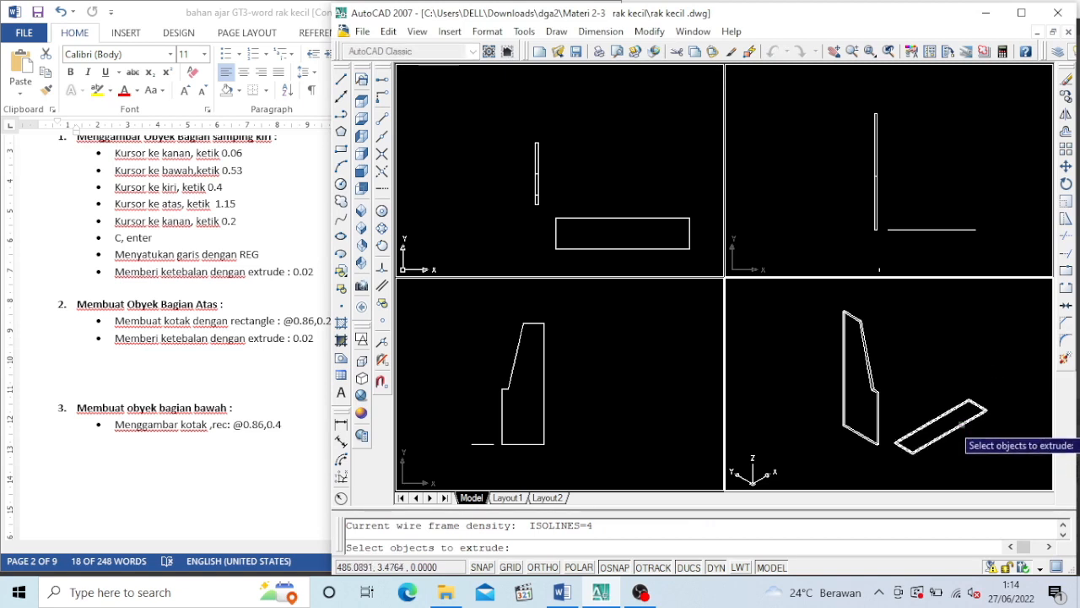
left_click(945, 432)
key("Return")
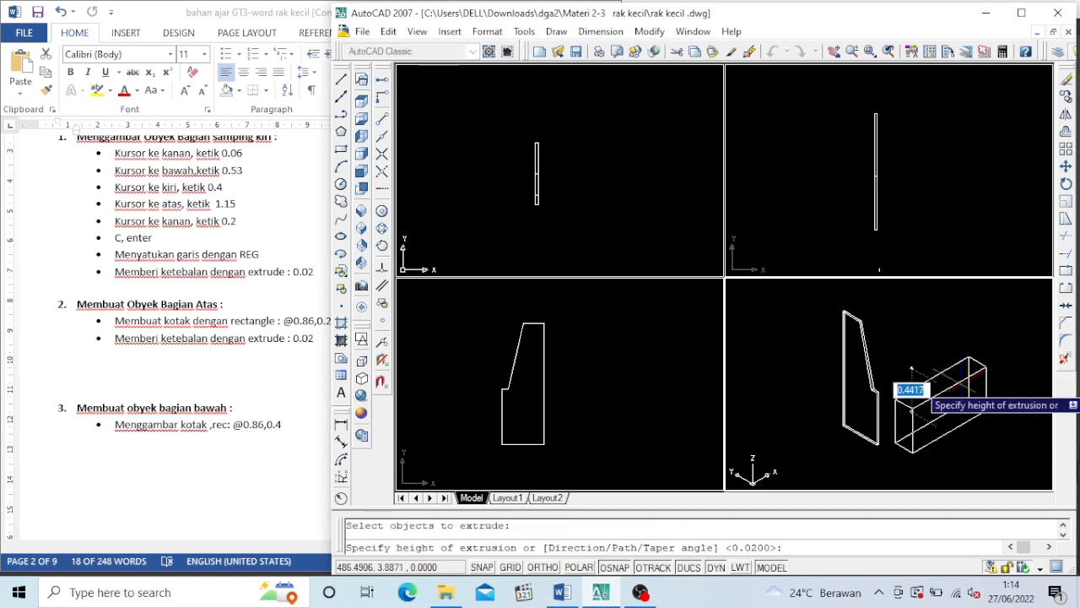
type("0.02")
key("Return")
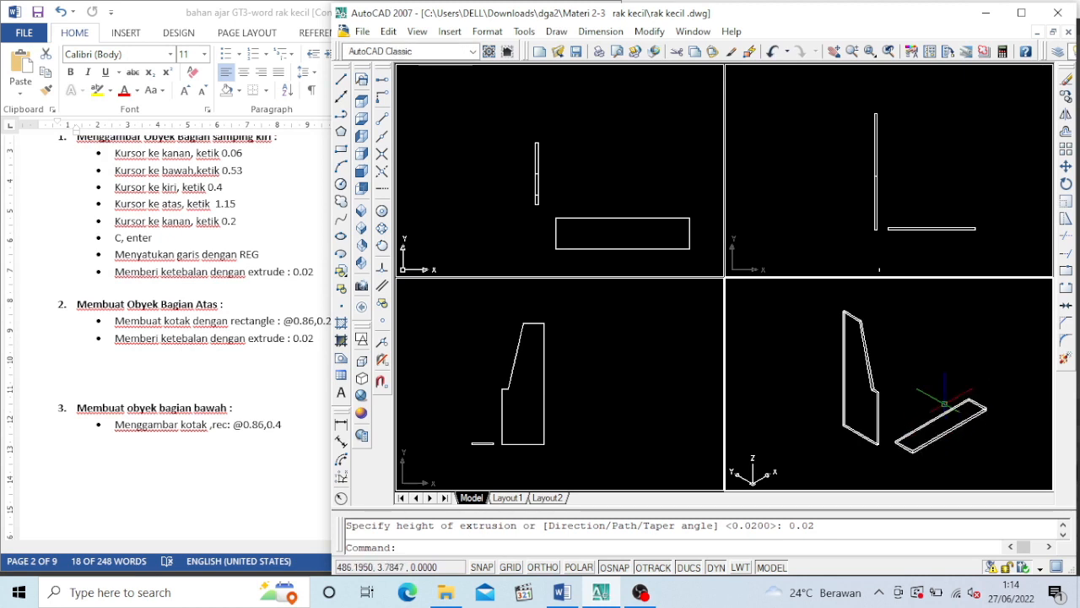
Move the top board by its lower front corner onto the side panel's upper front corner in the isometric viewport
left_click(1066, 167)
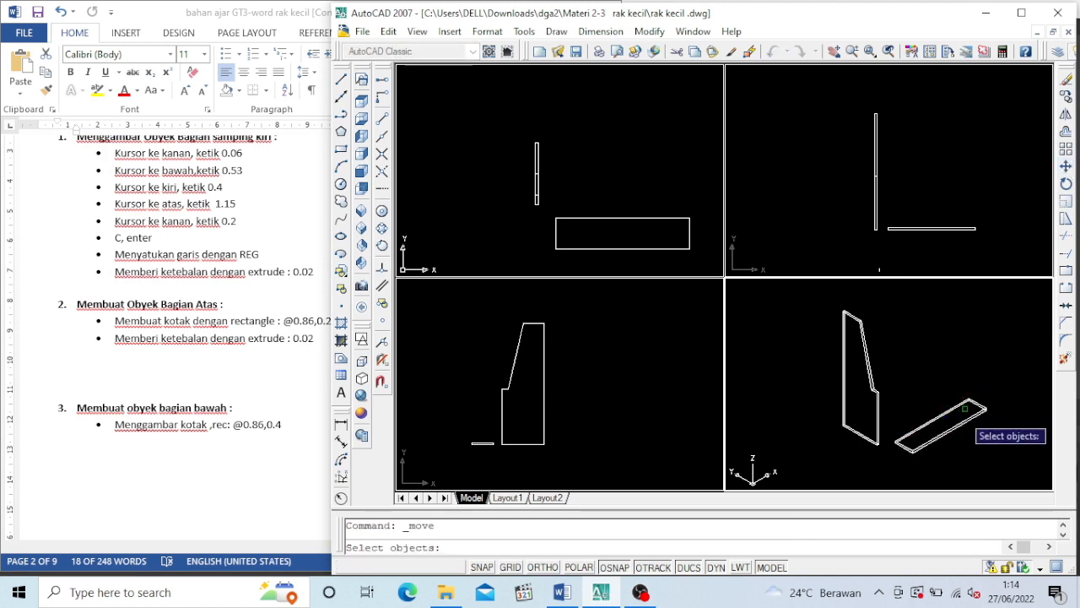
left_click(961, 426)
key("Return")
scroll(897, 438, "up", 4)
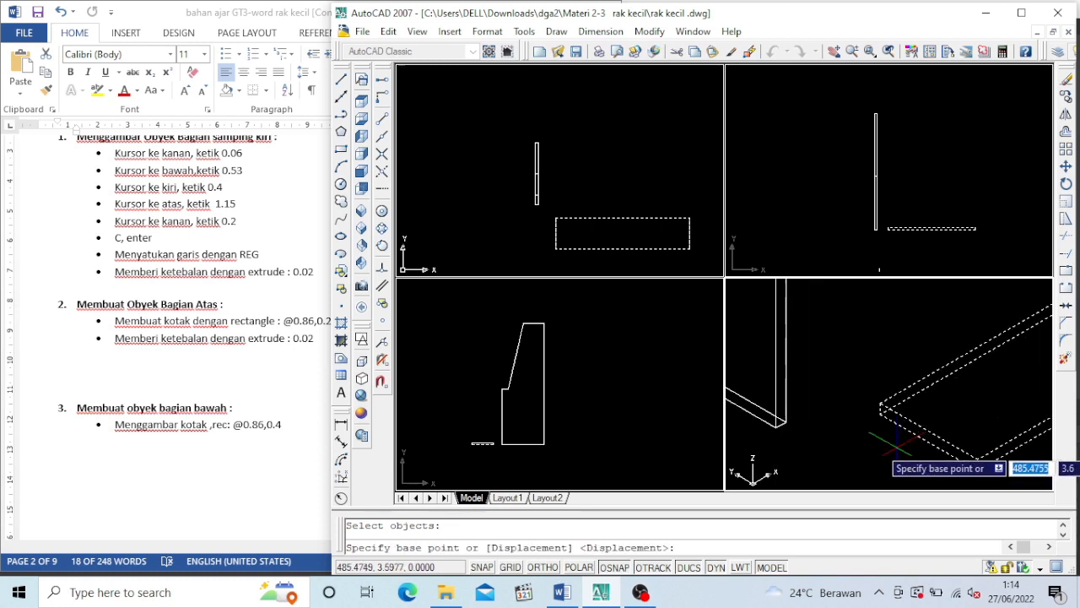
left_click(977, 470)
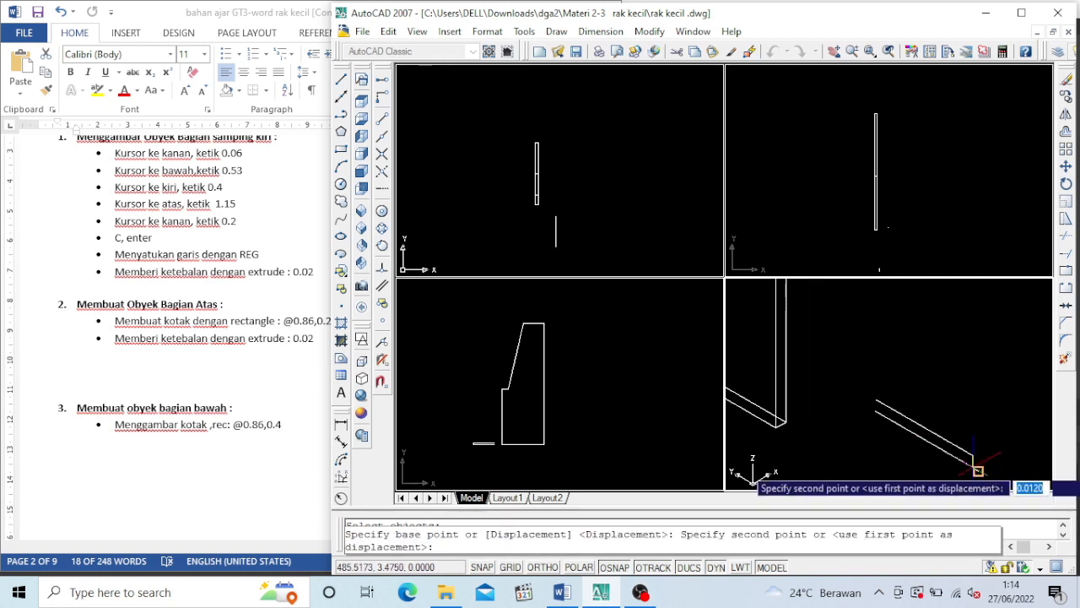
scroll(970, 464, "down", 3)
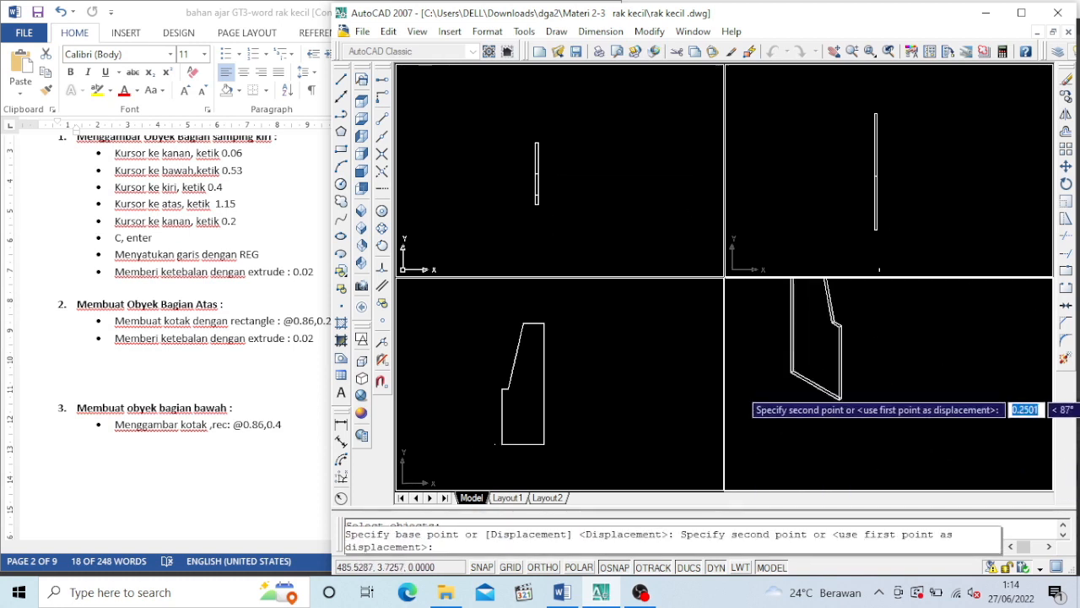
left_click(833, 51)
left_click_drag(821, 336, 826, 386)
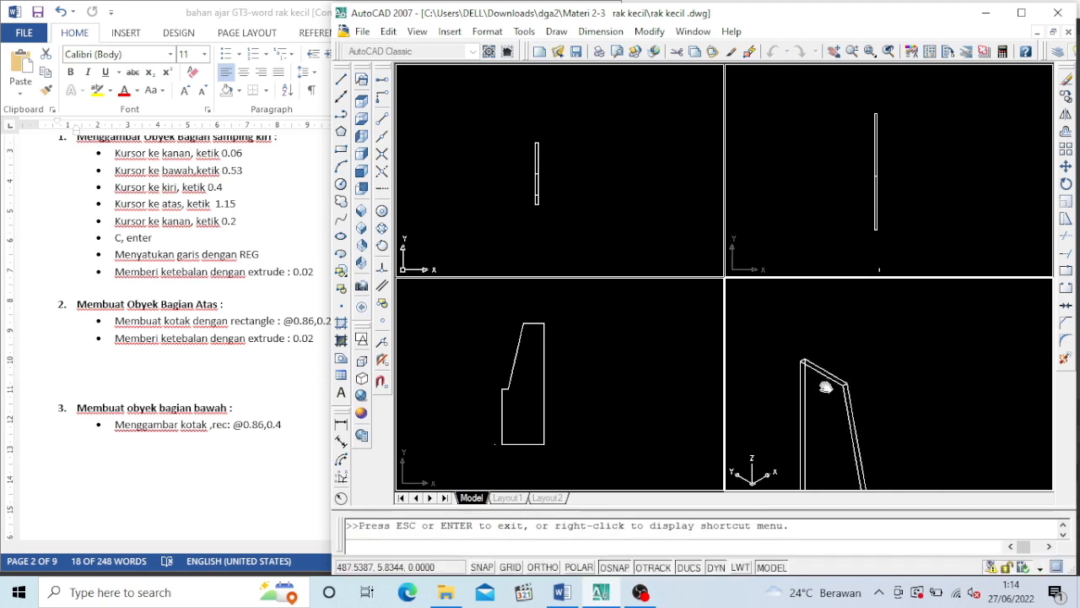
key("Escape")
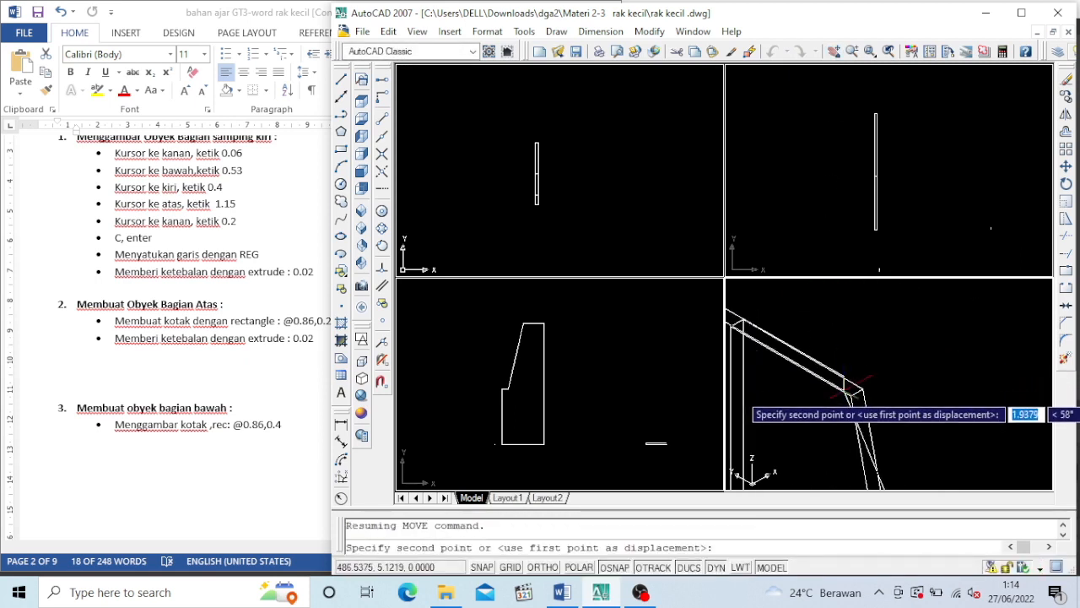
left_click(852, 397)
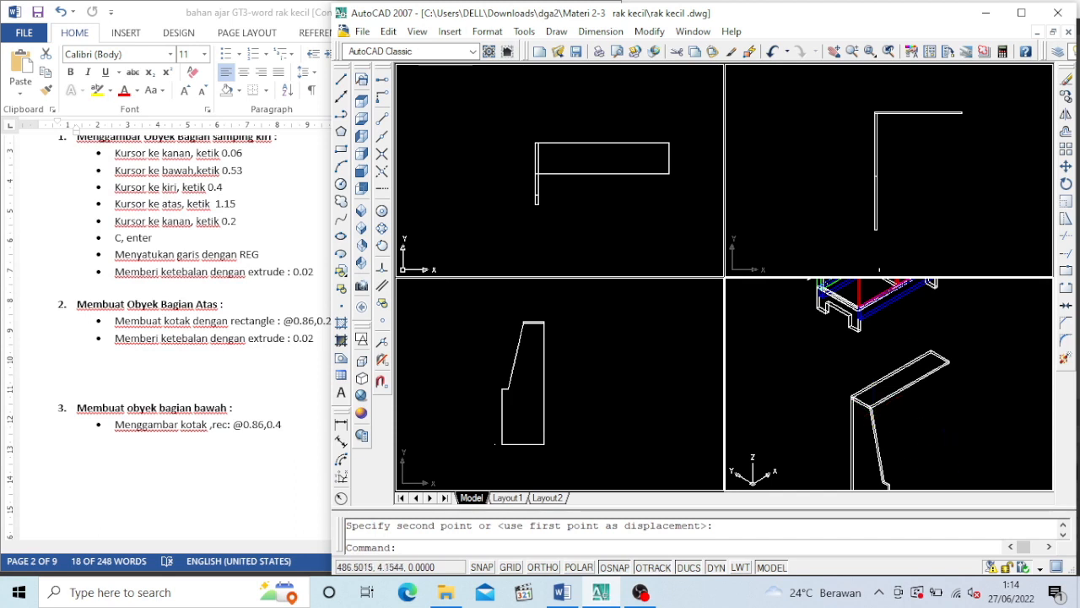
Switch to Word to review section 3, Membuat obyek bagian bawah, in the size reference, and return to AutoCAD
left_click(833, 51)
left_click_drag(930, 453, 882, 414)
left_click(210, 457)
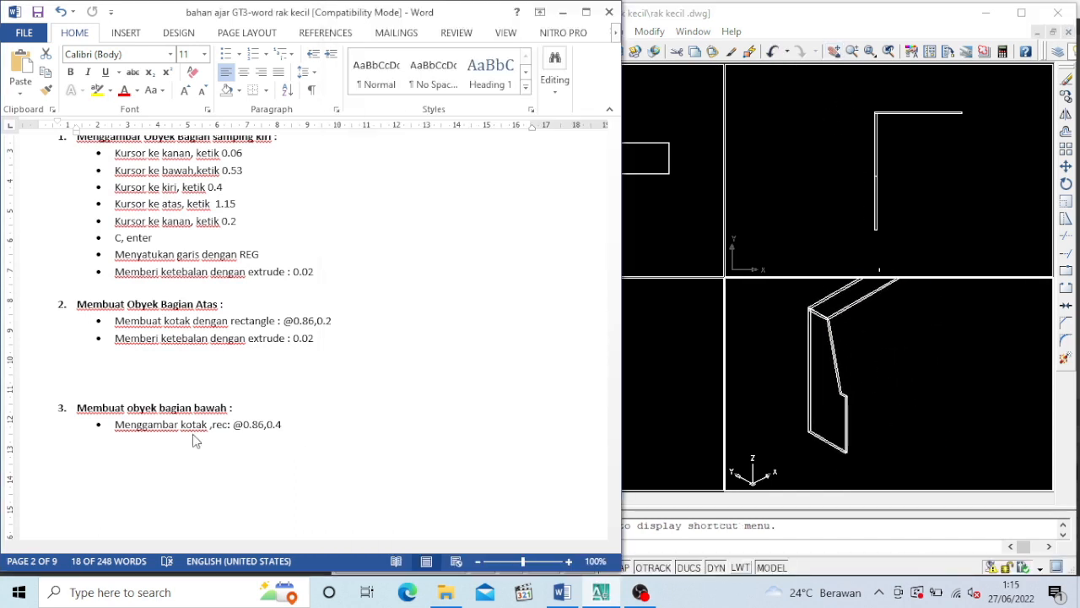
scroll(188, 422, "down", 3)
left_click(151, 373)
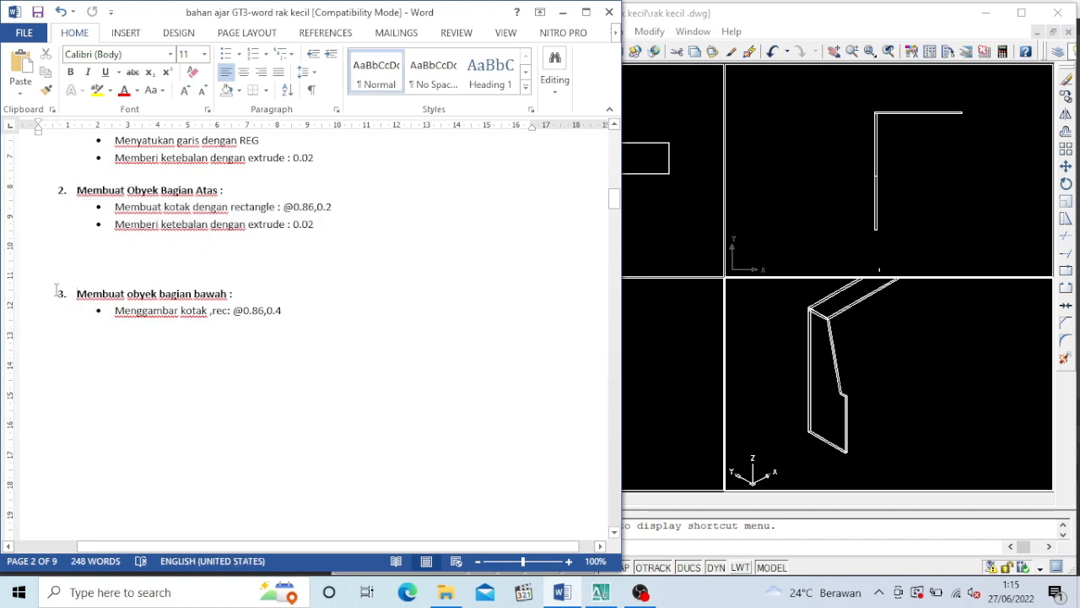
left_click_drag(57, 290, 367, 360)
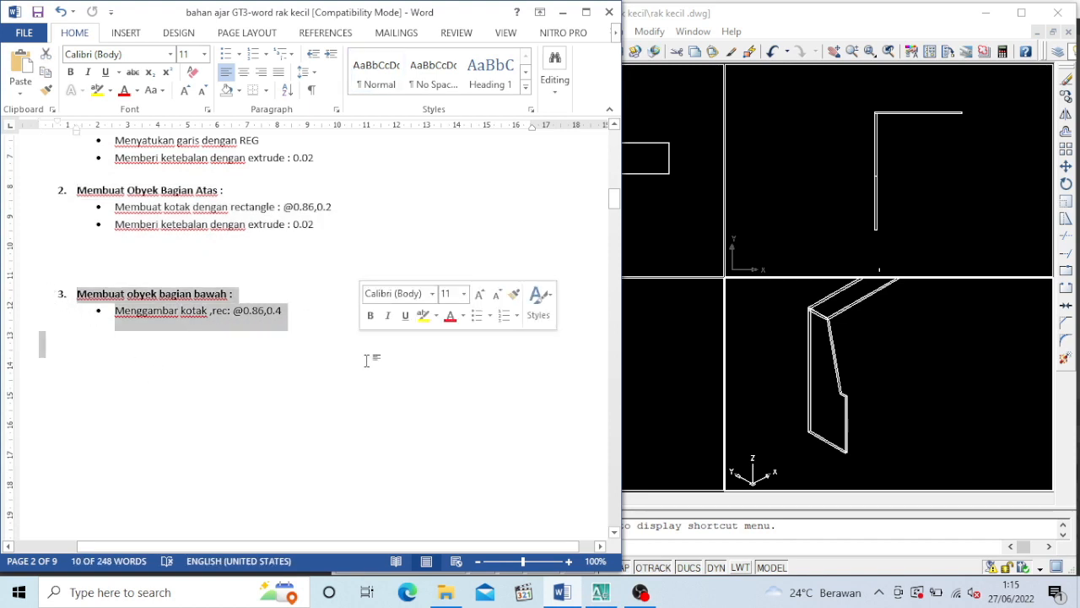
left_click(926, 387)
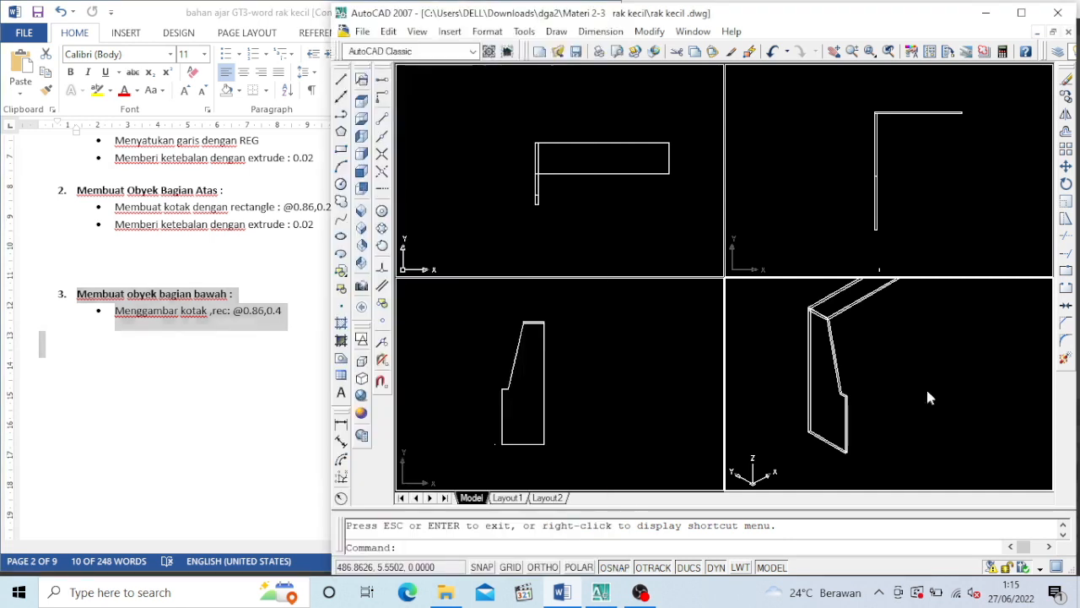
Draw a rectangle for the bottom board beside the side panel in the isometric viewport, with its opposite corner at @0.86,0.4
left_click(341, 151)
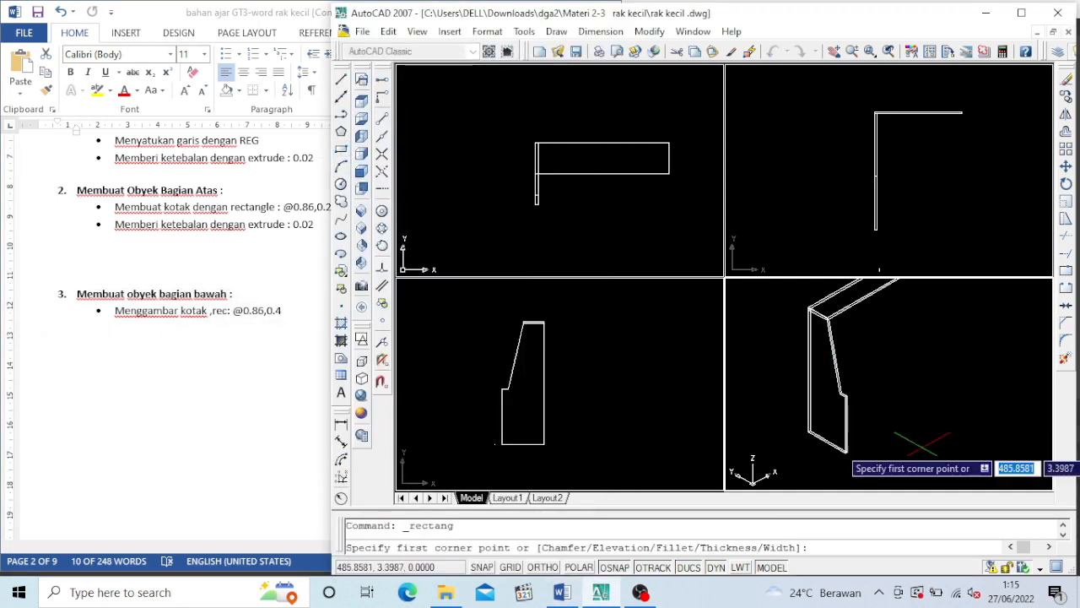
left_click(901, 444)
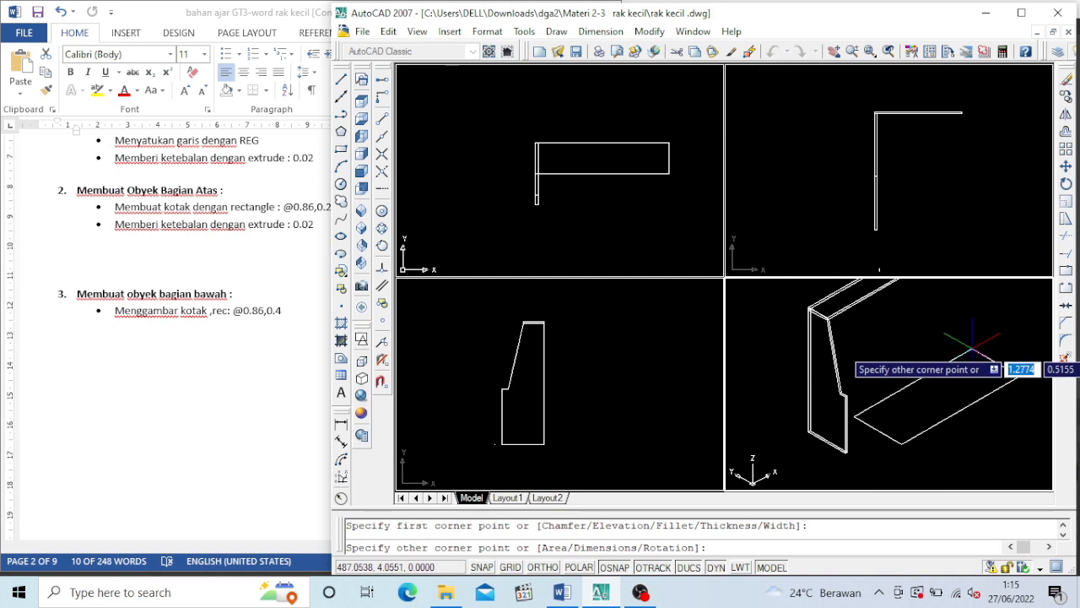
type("@")
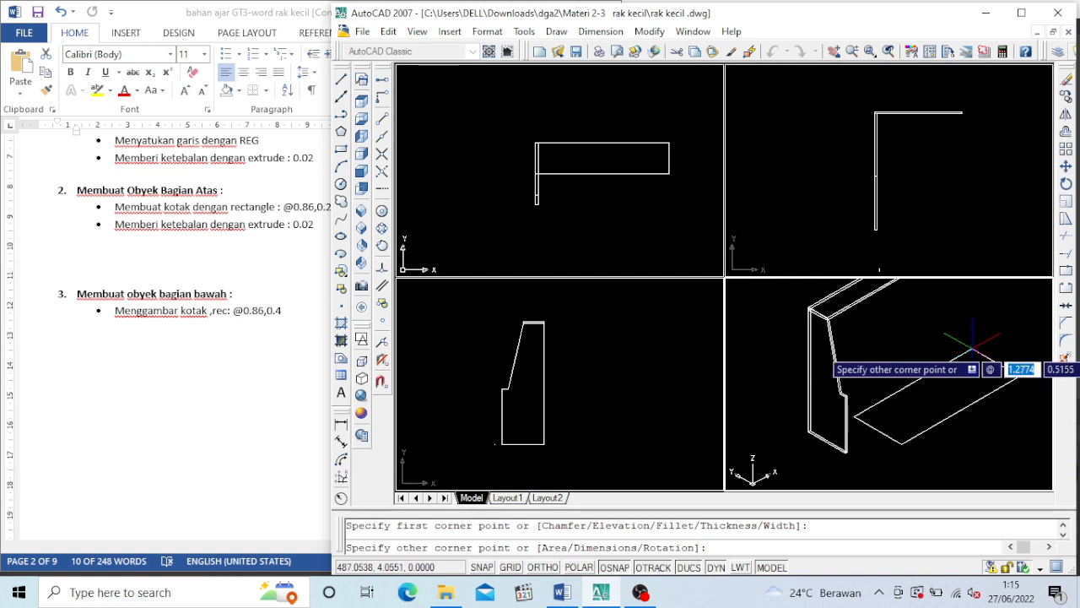
type("0.")
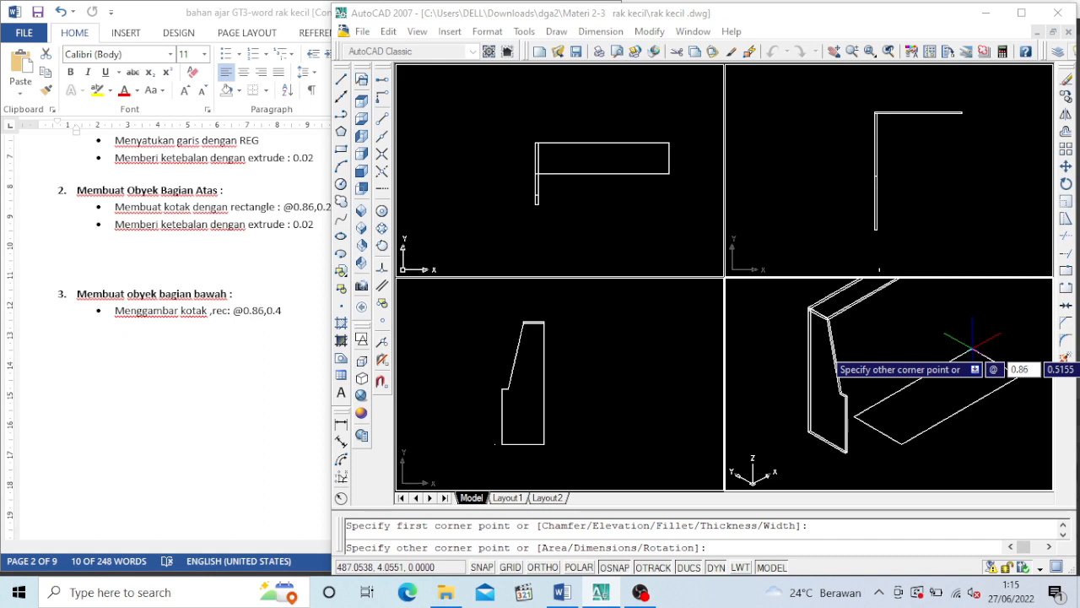
type("86")
key("Tab")
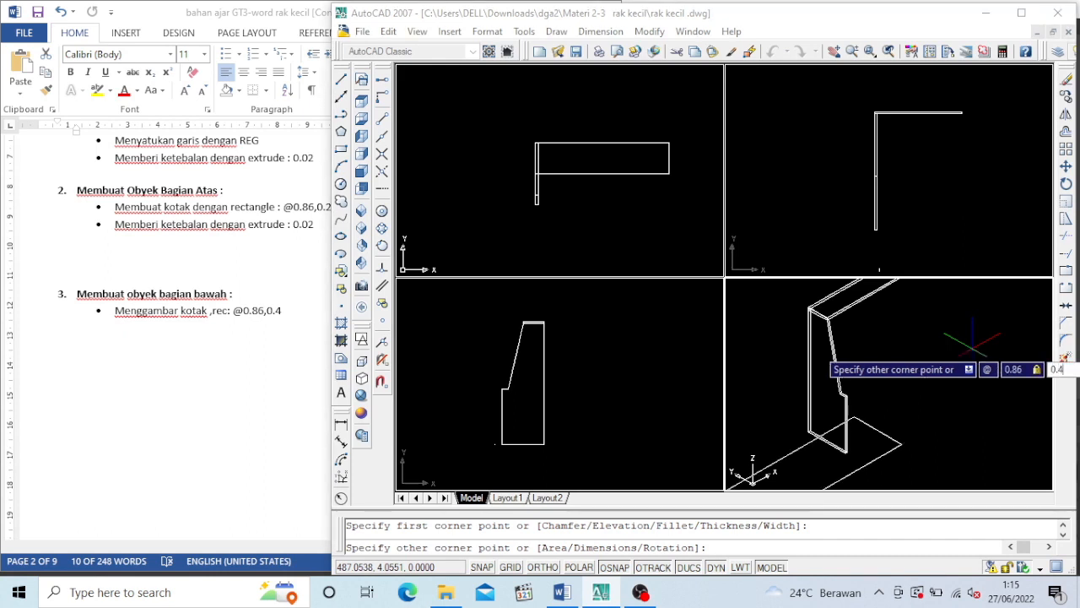
type("0.4")
key("Return")
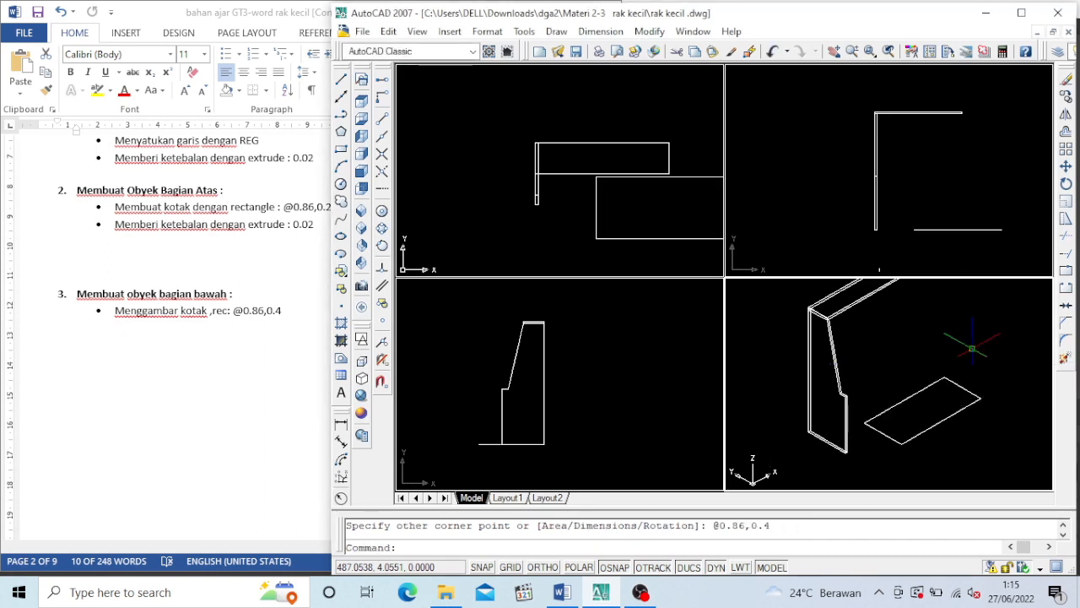
Extrude the 0.86 by 0.4 rectangle to a thickness of 0.02
type("ext")
key("Return")
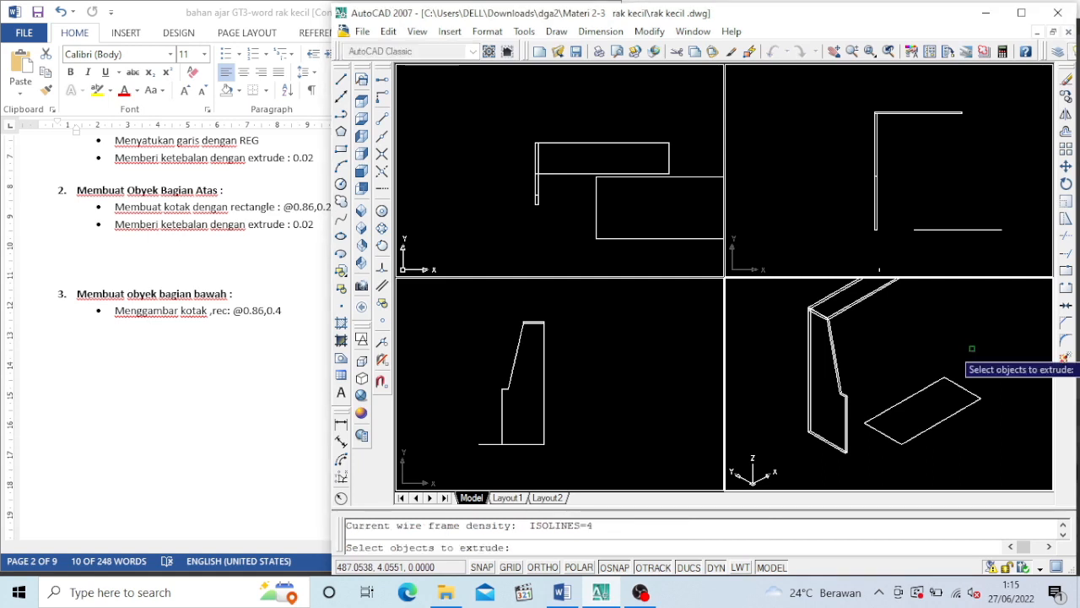
left_click(934, 425)
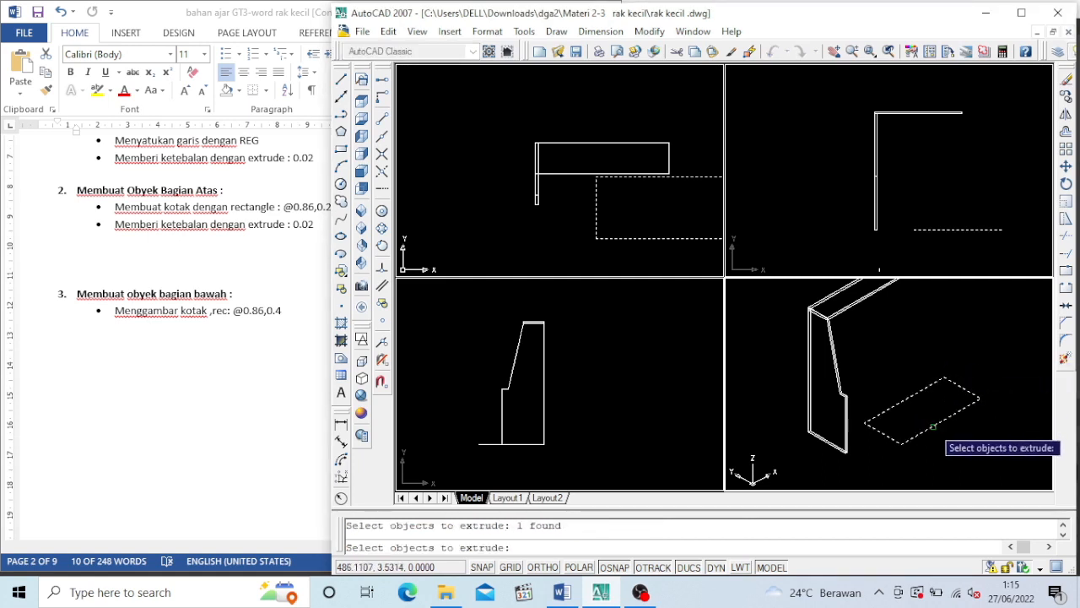
key("Return")
type("0.02")
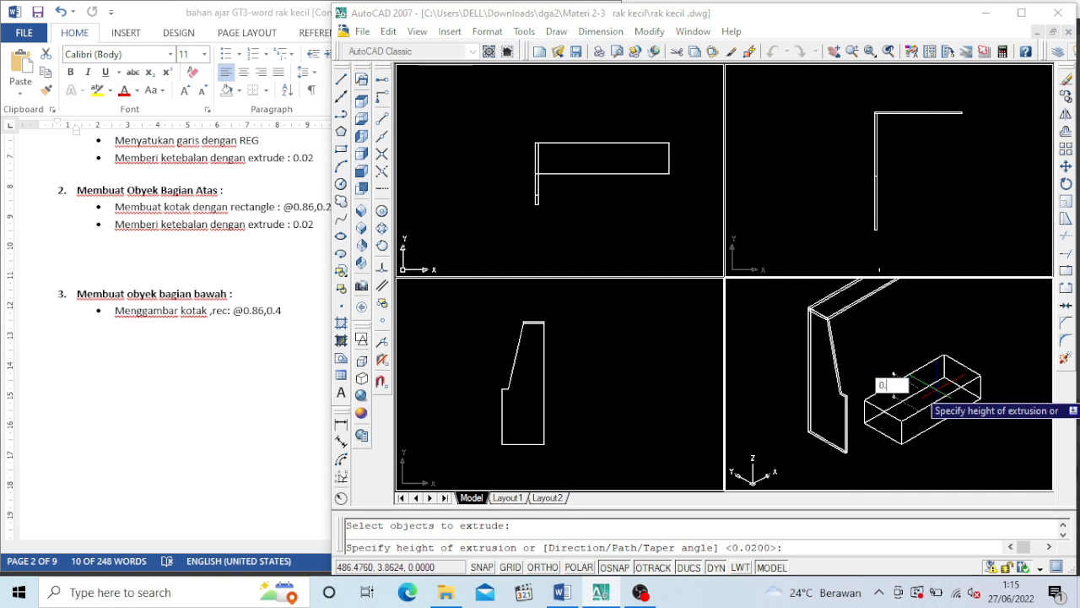
key("Return")
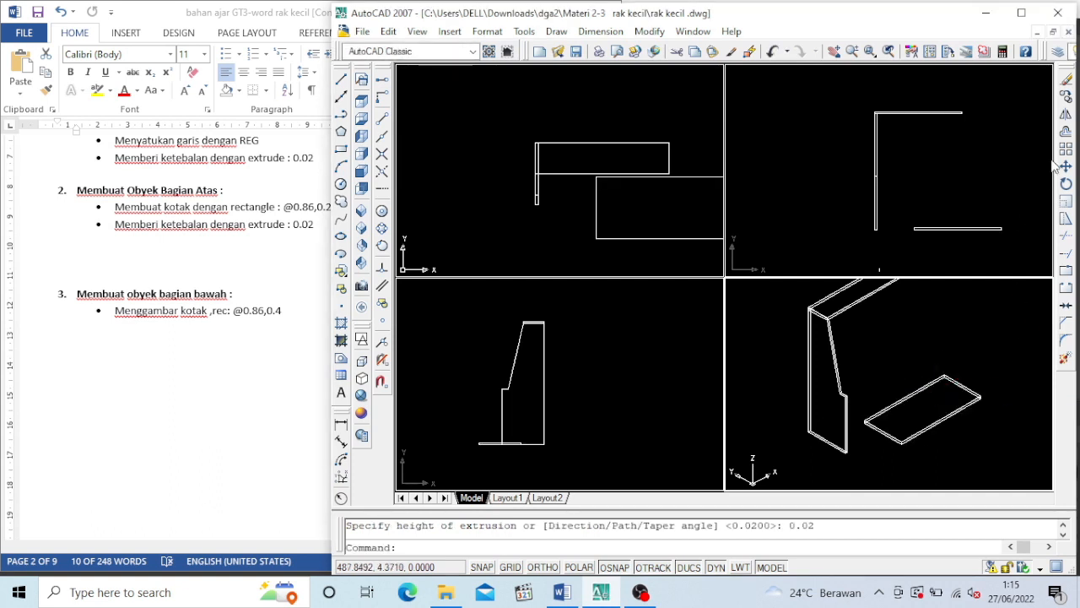
Copy the bottom board by its lower front corner onto the side panel's lower front corner
left_click(1067, 100)
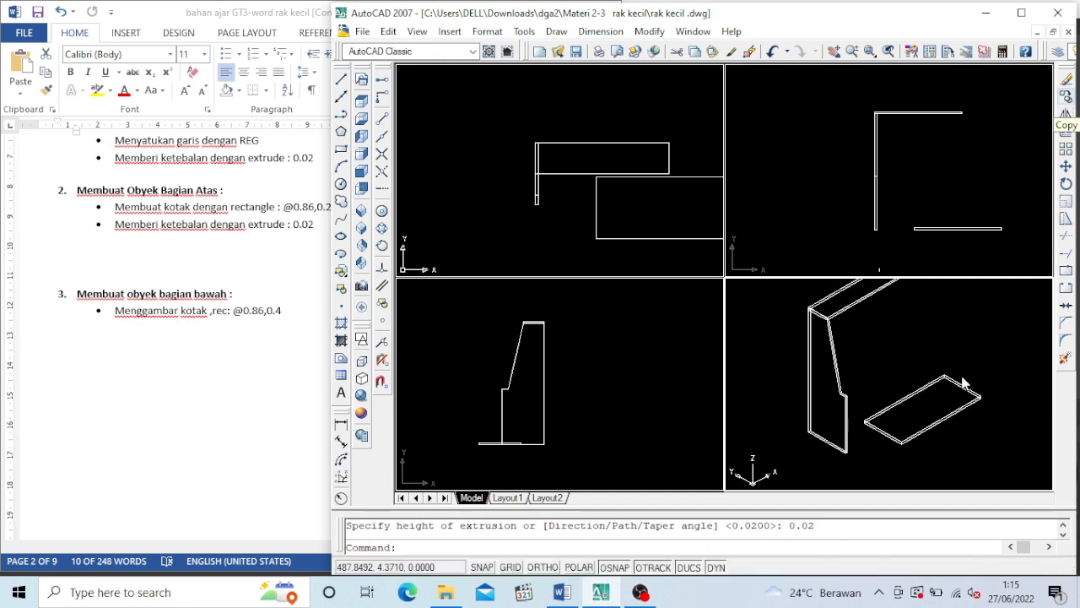
left_click(908, 438)
key("Return")
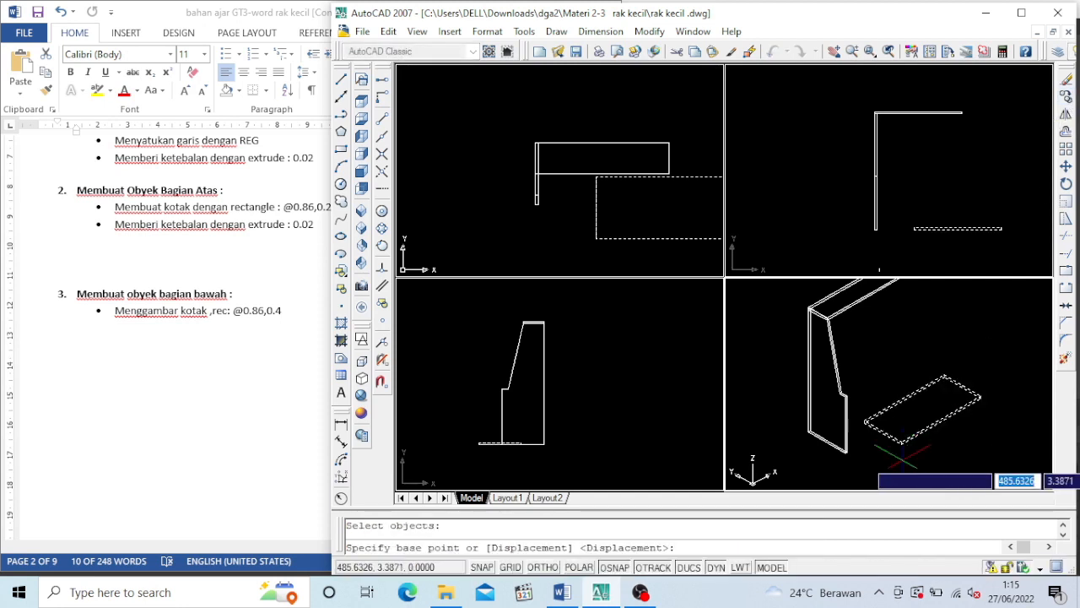
scroll(910, 459, "up", 3)
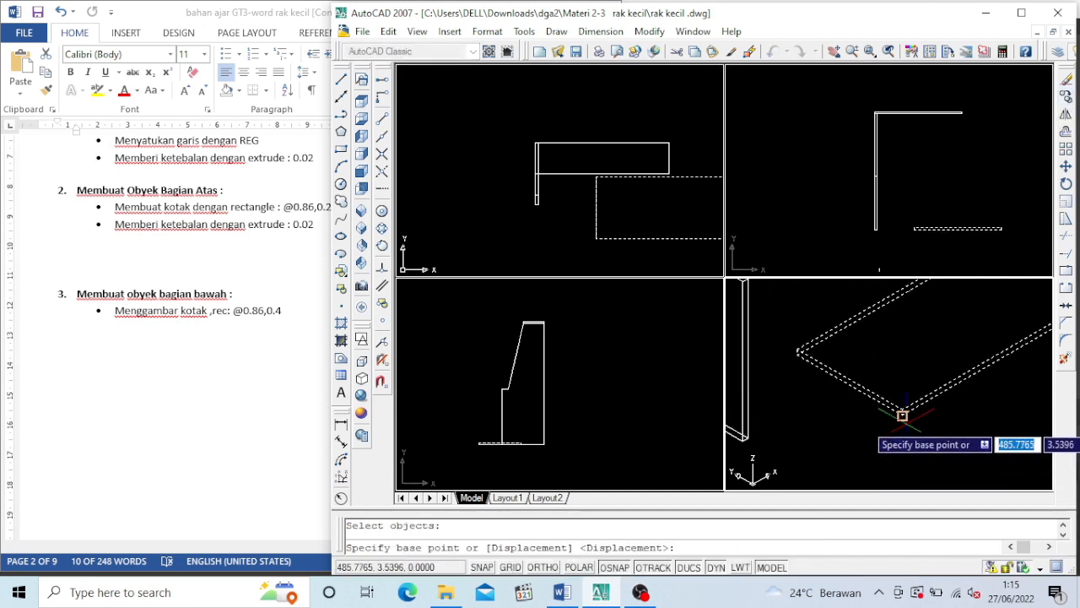
scroll(905, 405, "up", 2)
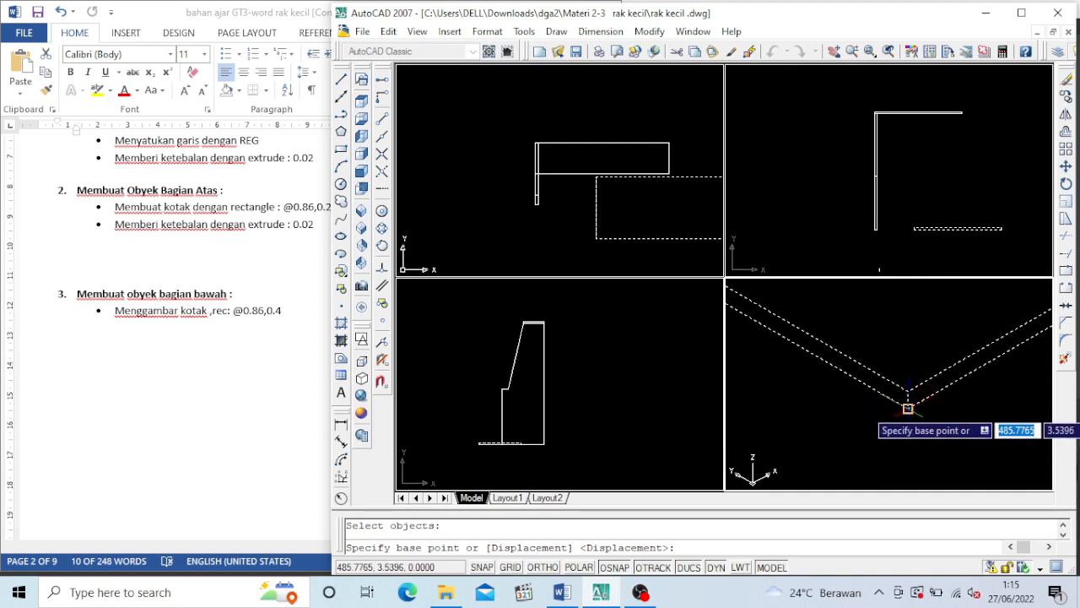
left_click(908, 408)
scroll(908, 413, "down", 4)
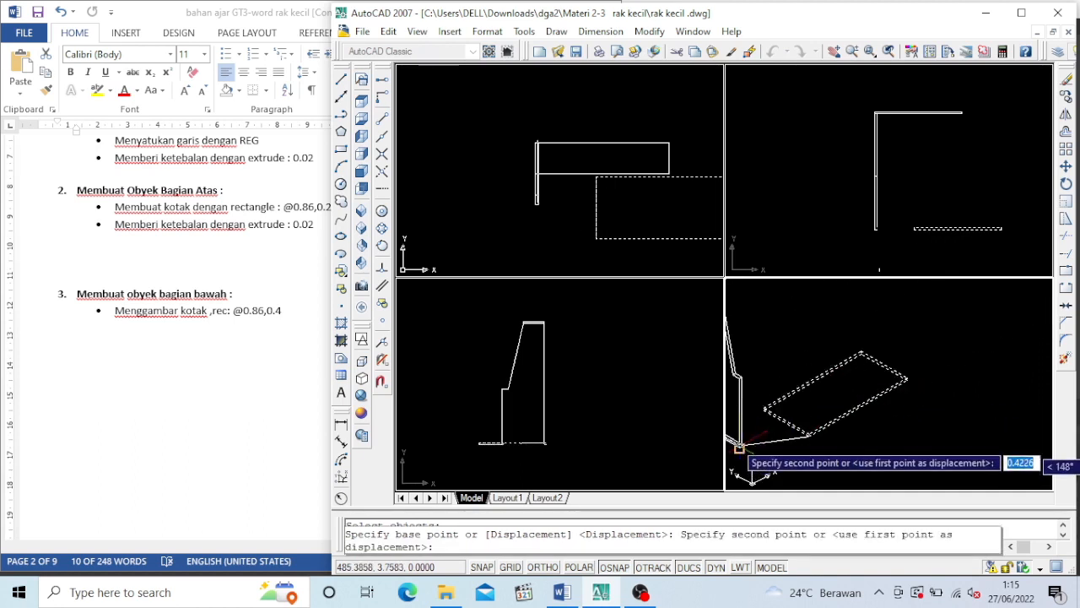
left_click(833, 54)
left_click_drag(826, 456, 941, 408)
scroll(847, 410, "up", 4)
left_click_drag(847, 410, 851, 405)
key("Escape")
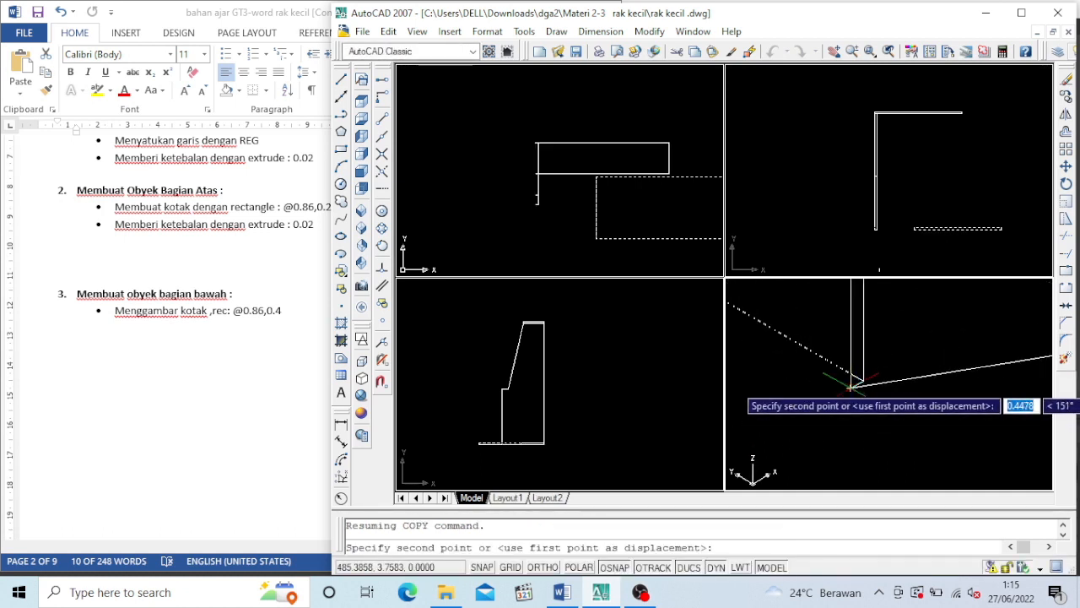
left_click(855, 386)
Place a second copy of the board behind the attached one, and erase the original loose board
scroll(869, 406, "down", 3)
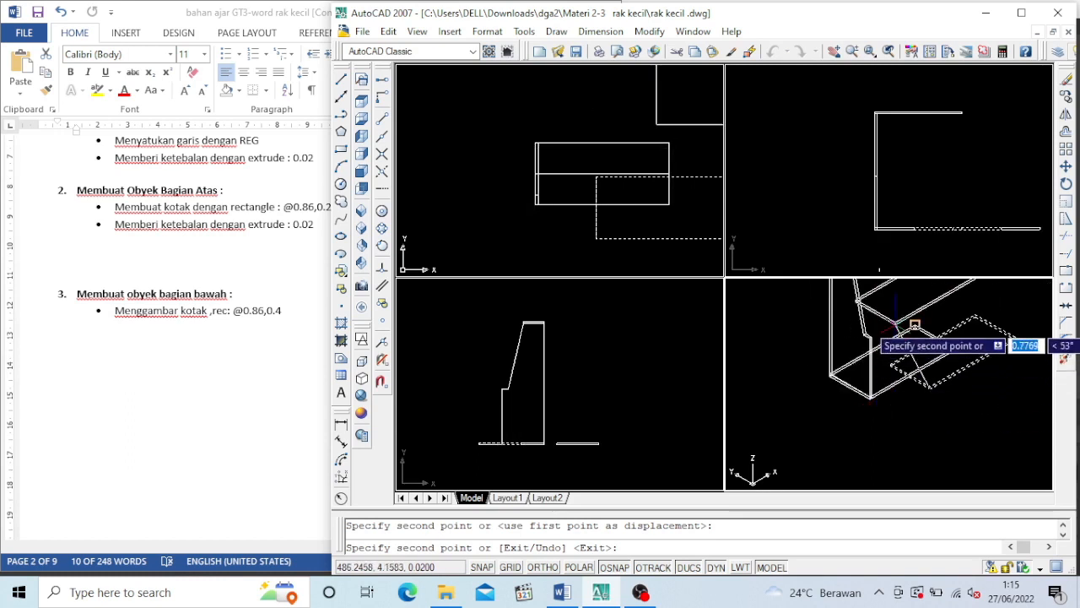
left_click(892, 327)
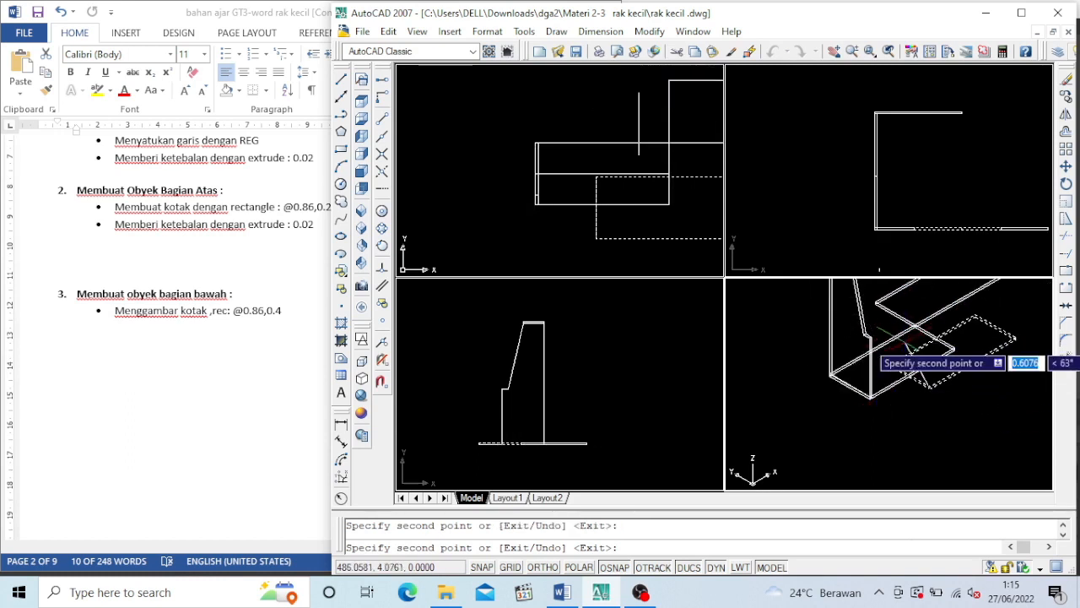
key("Escape")
left_click(994, 329)
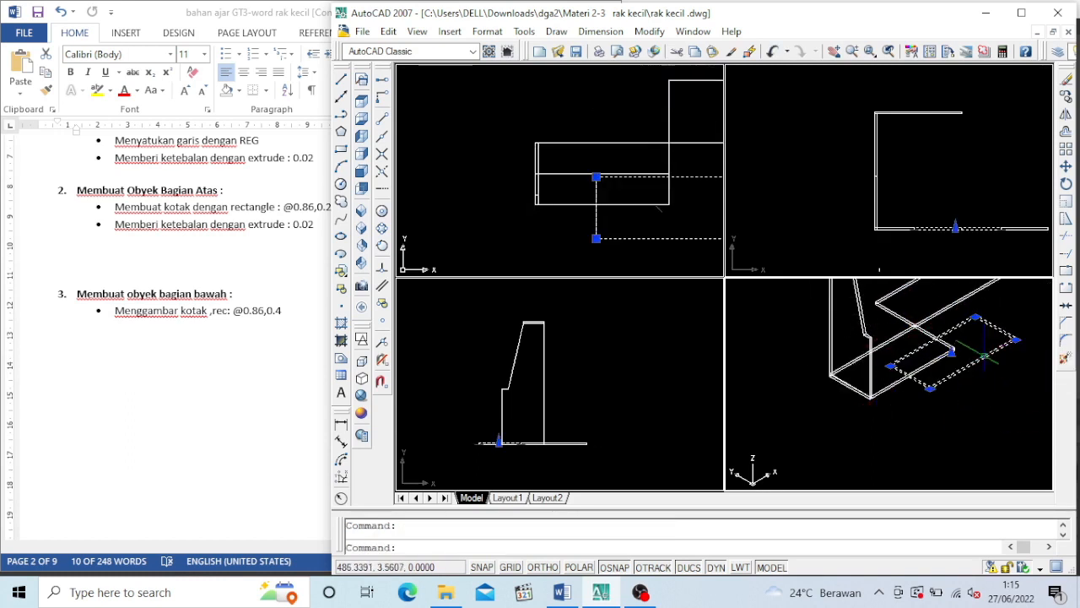
key("Delete")
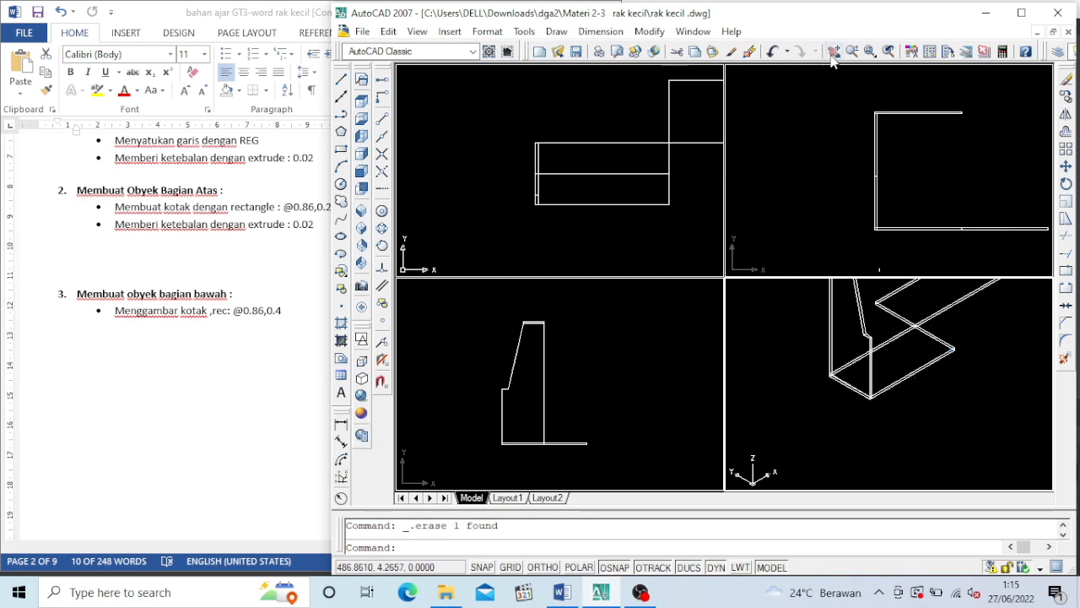
Move the spare board by its upper front corner onto the front corner of the side panel's shoulder as the middle shelf
left_click(832, 51)
left_click_drag(916, 345, 887, 436)
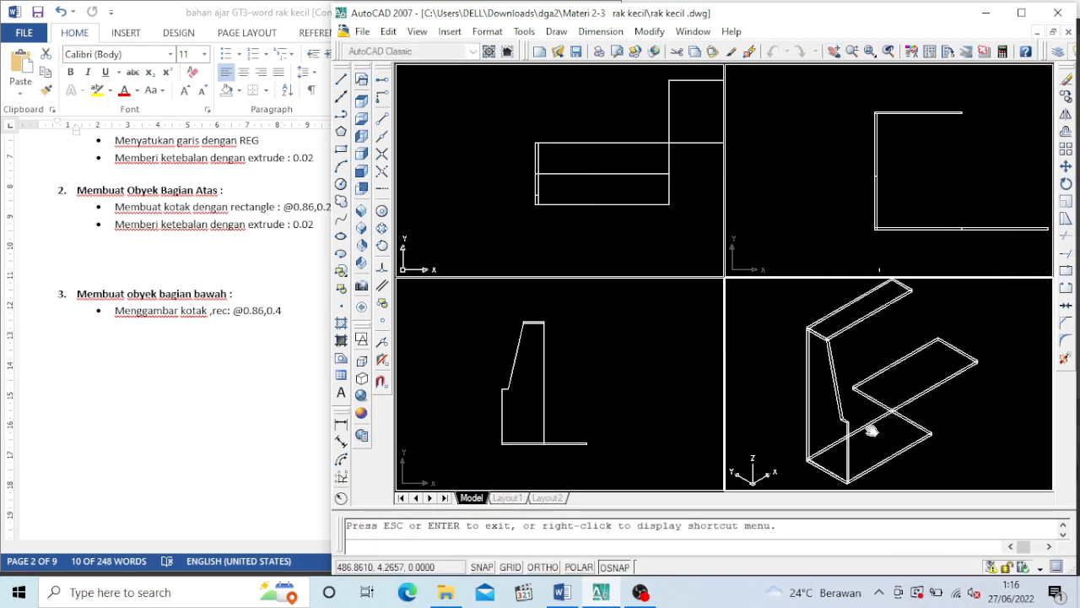
scroll(872, 431, "up", 4)
key("Escape")
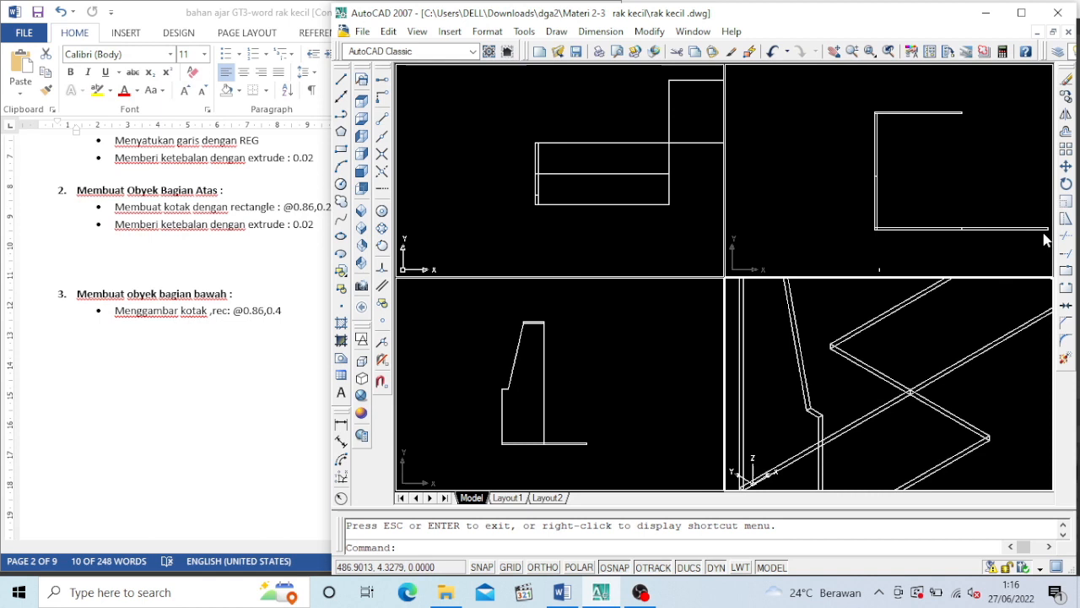
left_click(1066, 166)
left_click(968, 395)
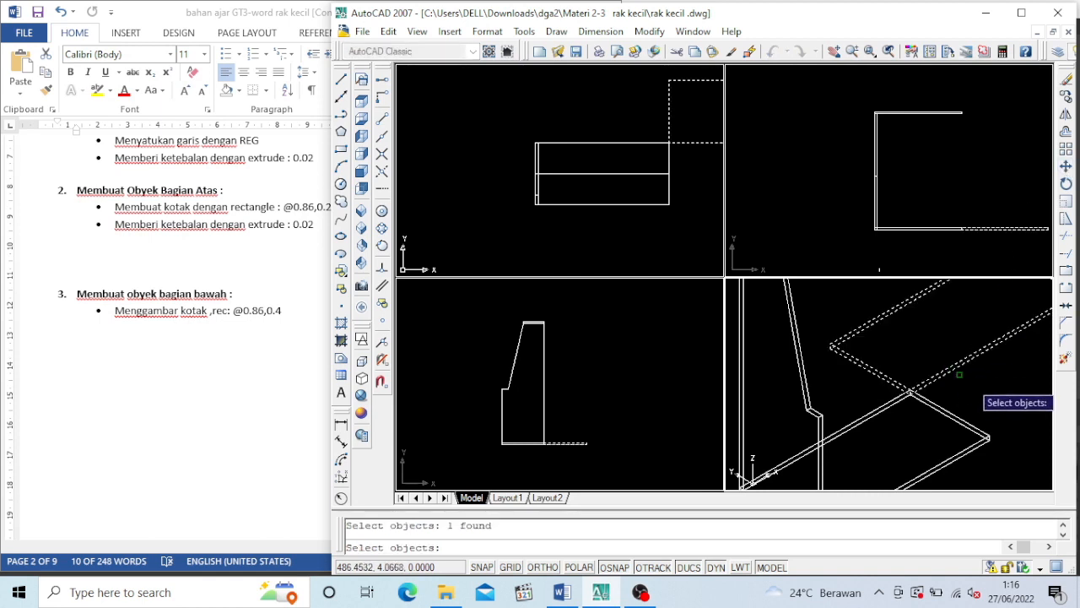
key("Return")
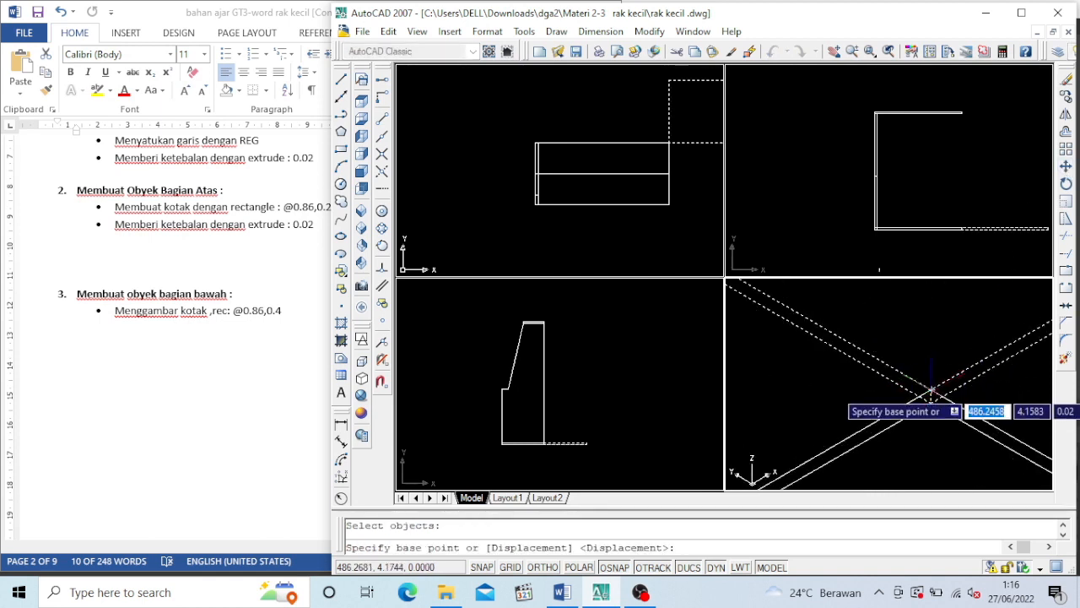
left_click(928, 395)
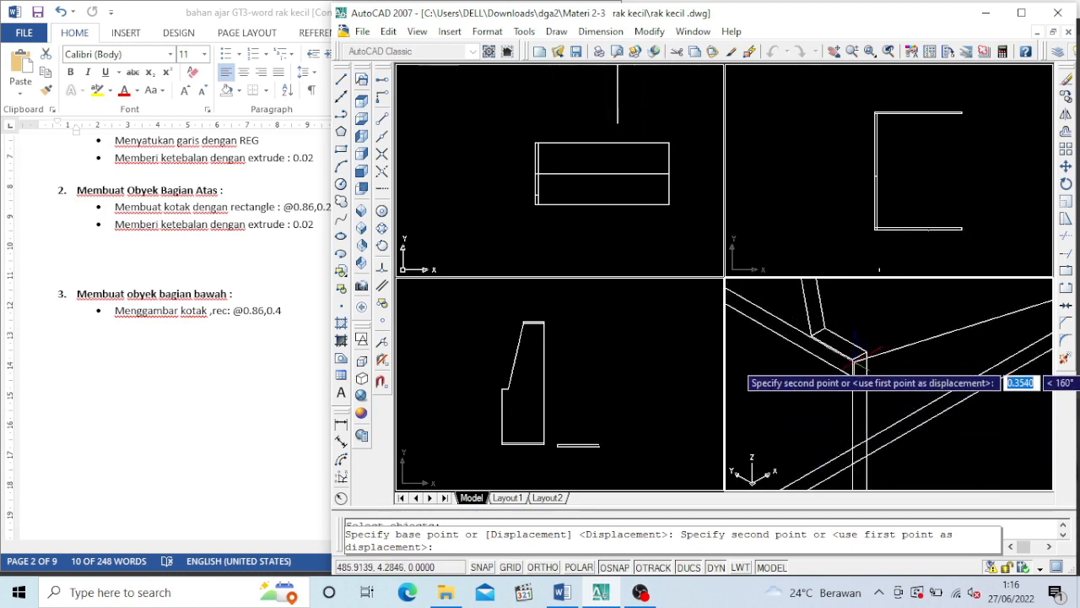
left_click(854, 356)
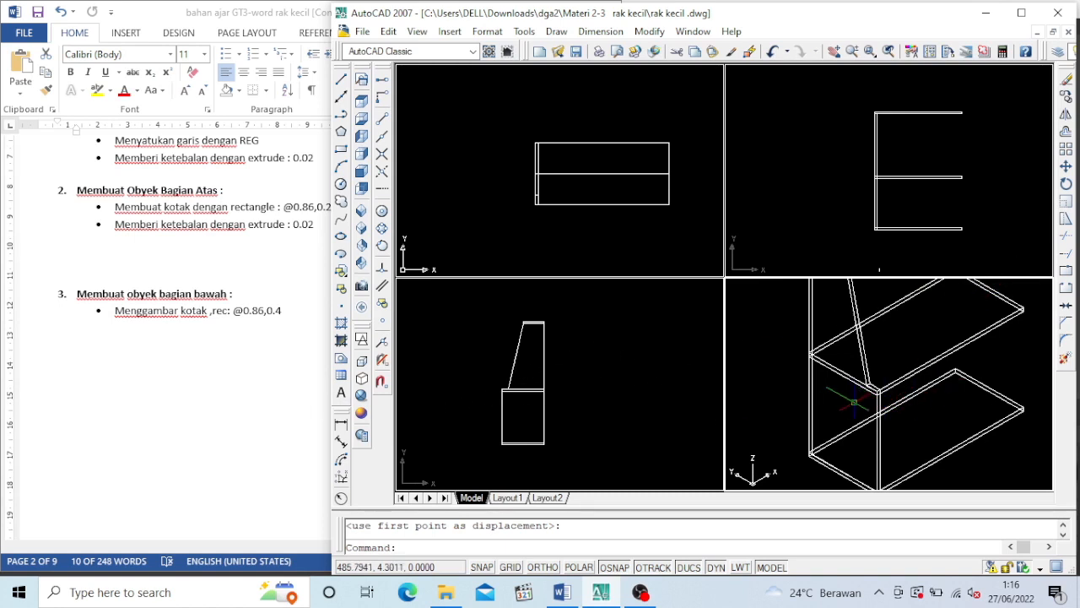
Copy the side panel from its inner lower front corner to the far lower front corner of the bottom board
left_click(1066, 96)
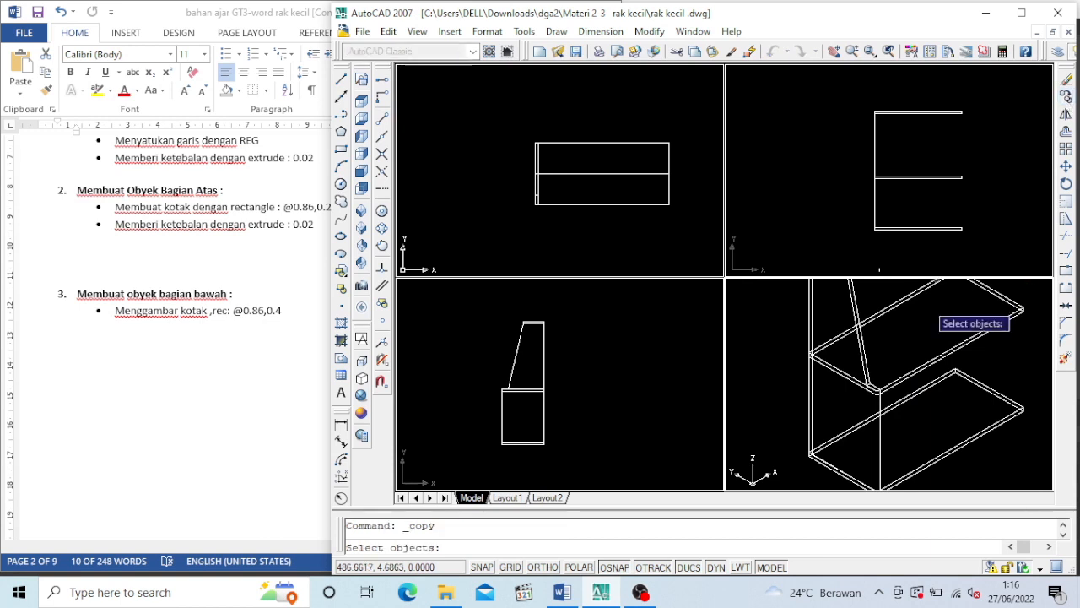
left_click(876, 438)
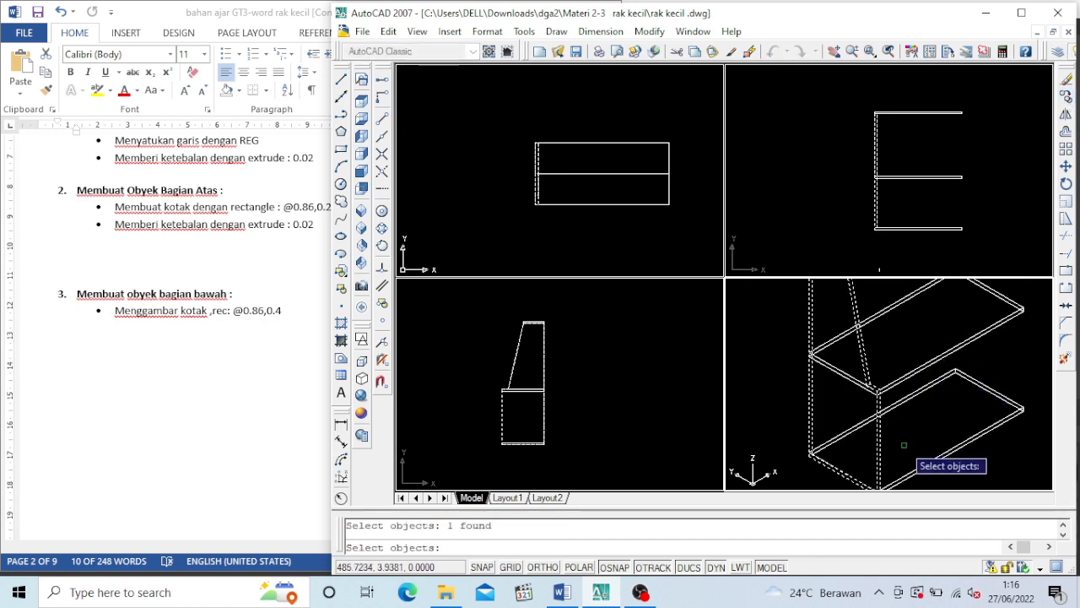
key("Return")
scroll(874, 460, "down", 3)
scroll(871, 477, "up", 2)
scroll(910, 447, "up", 3)
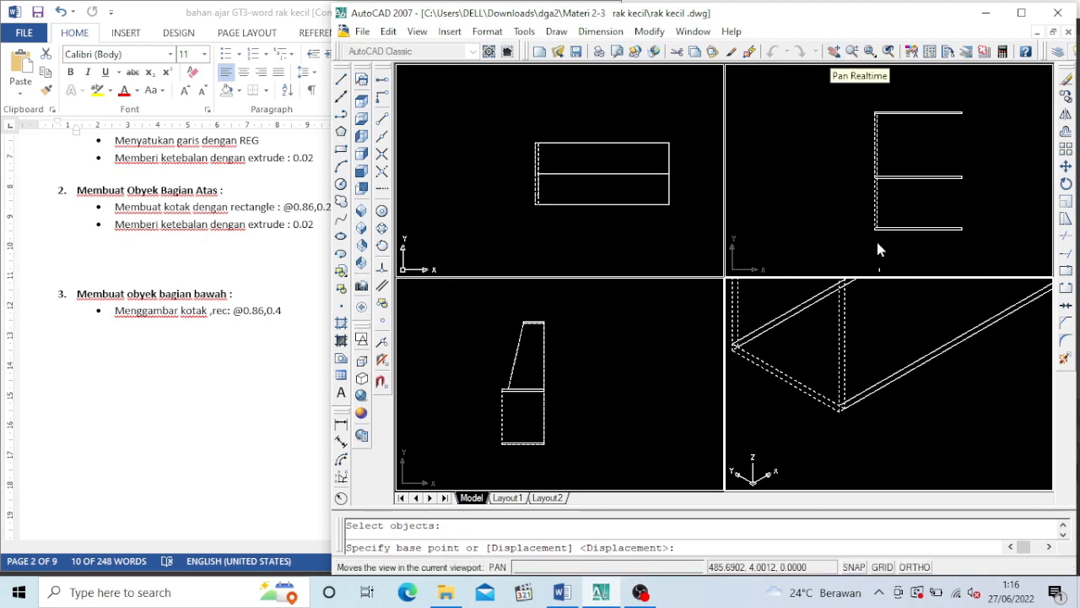
scroll(837, 415, "up", 2)
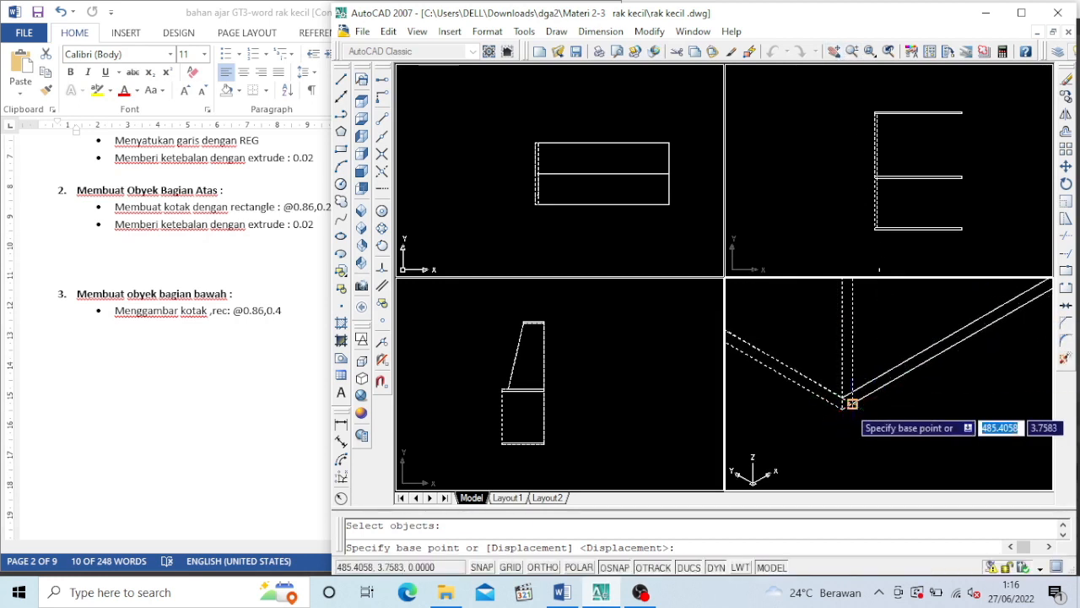
left_click(851, 403)
scroll(1013, 337, "up", 3)
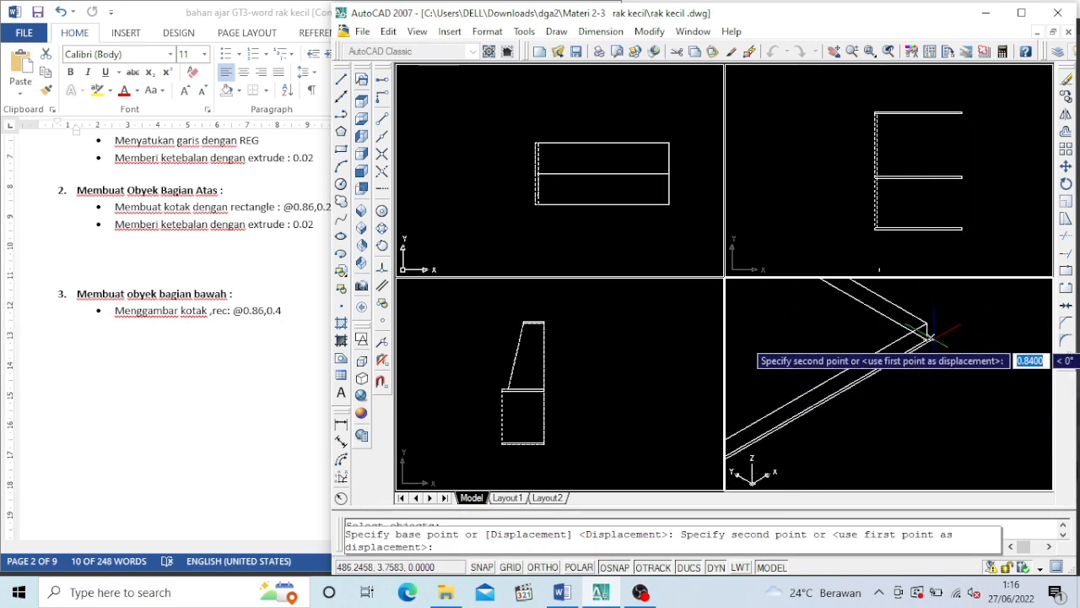
left_click(924, 342)
scroll(922, 347, "down", 4)
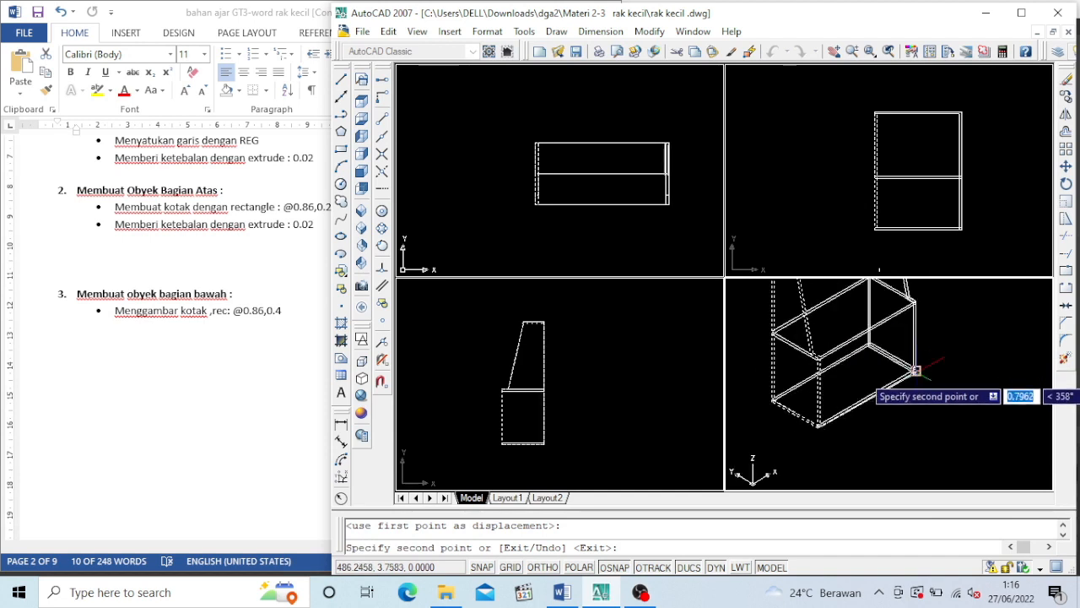
key("Escape")
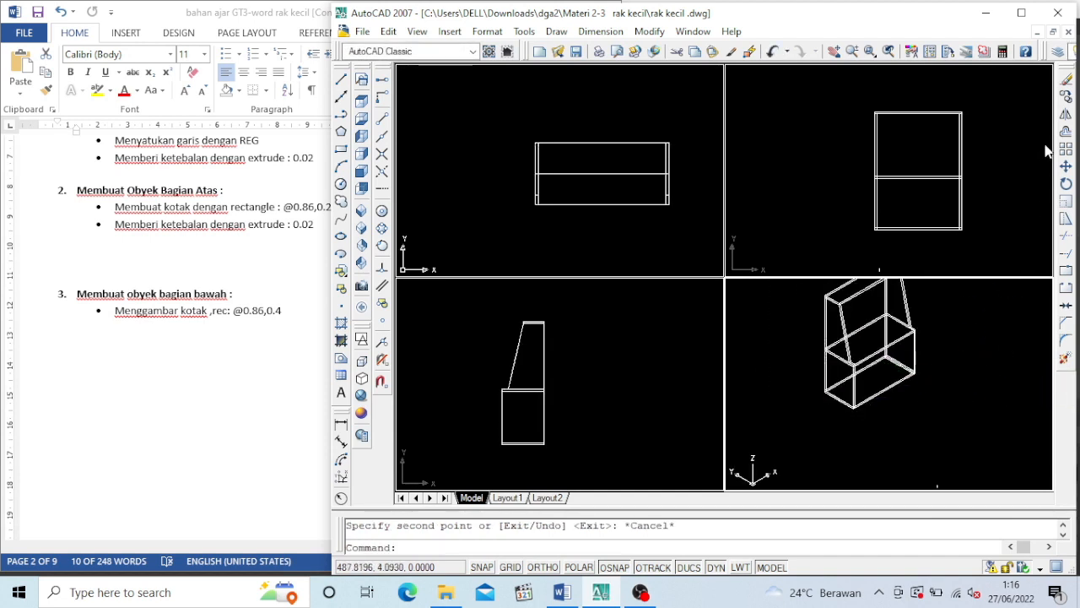
left_click(835, 53)
left_click_drag(894, 329, 892, 379)
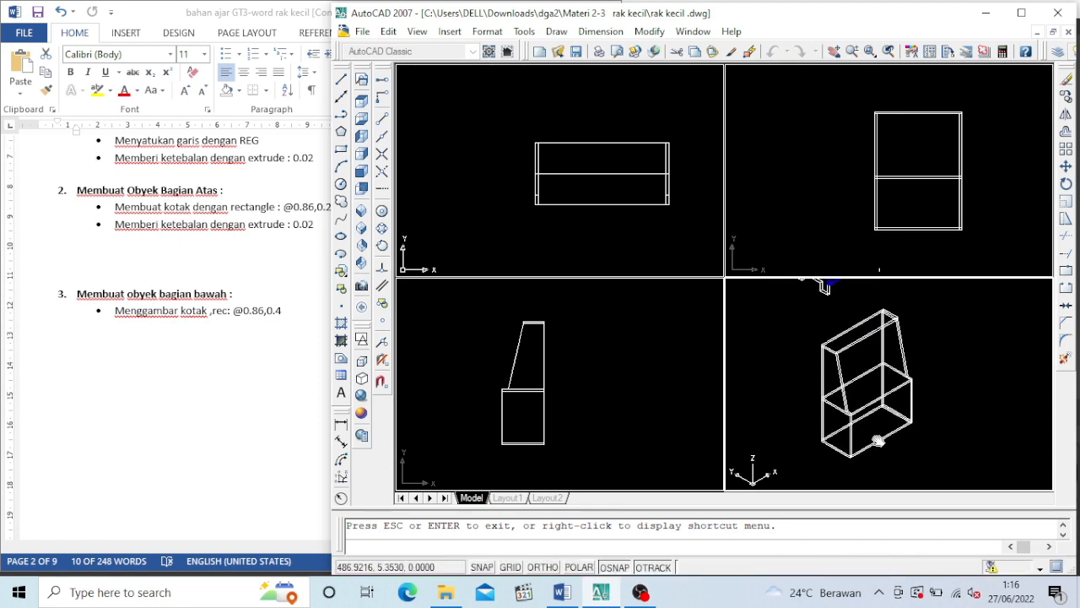
scroll(878, 440, "up", 2)
key("Escape")
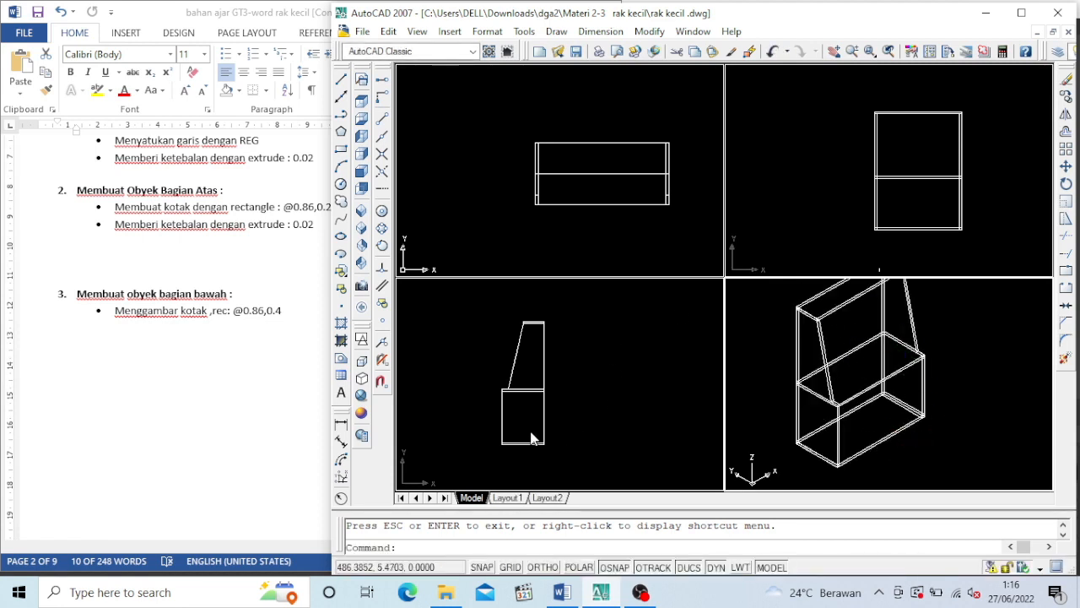
Add a linear dimension of the shelf's overall height beside the back edge in the side view
left_click(527, 430)
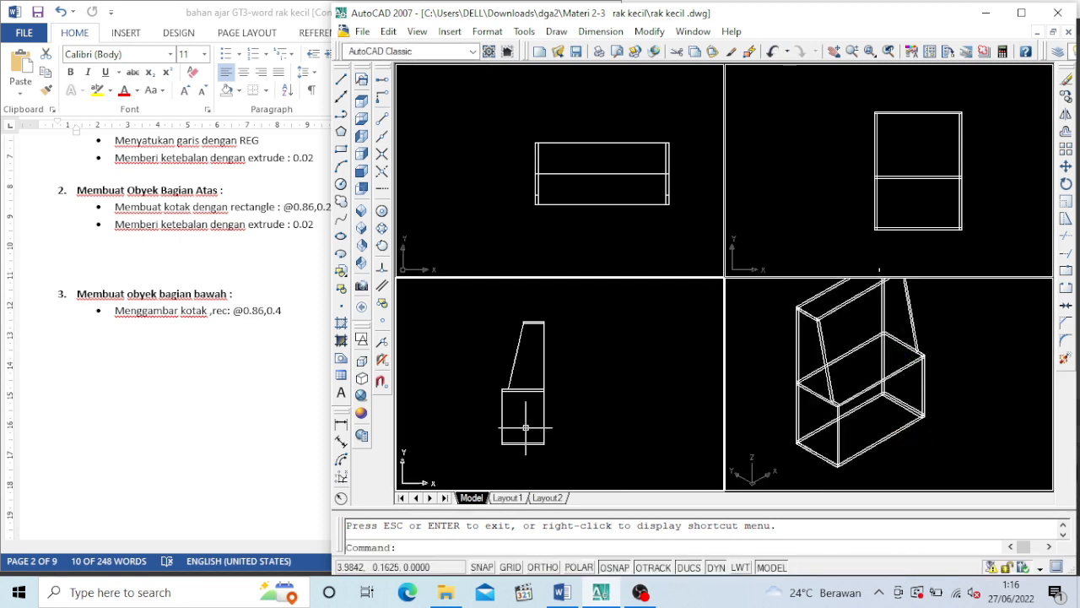
left_click(343, 428)
scroll(583, 337, "up", 5)
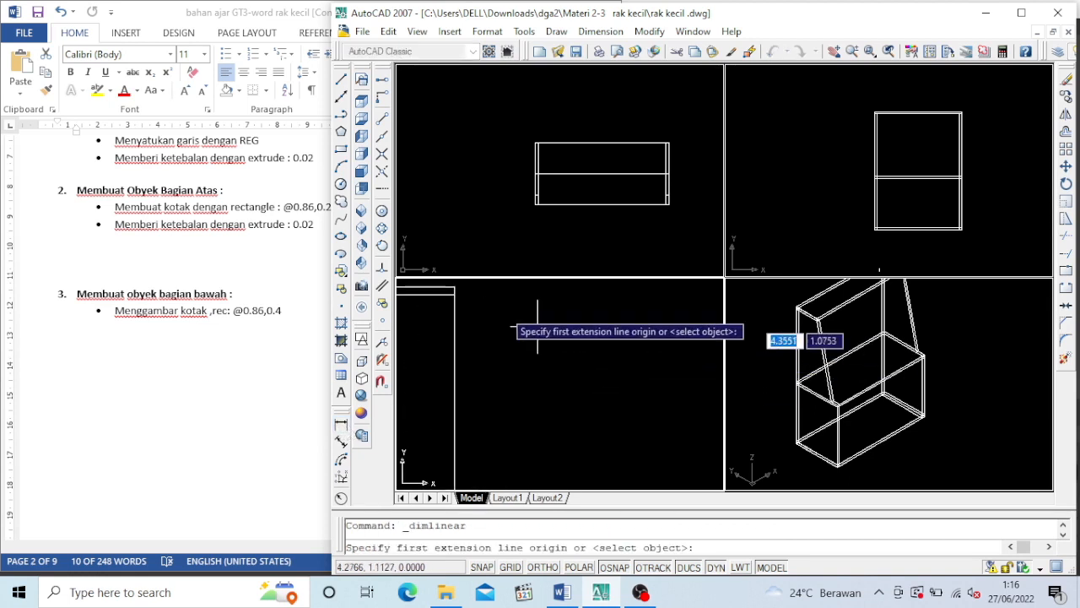
left_click(454, 287)
scroll(460, 422, "down", 3)
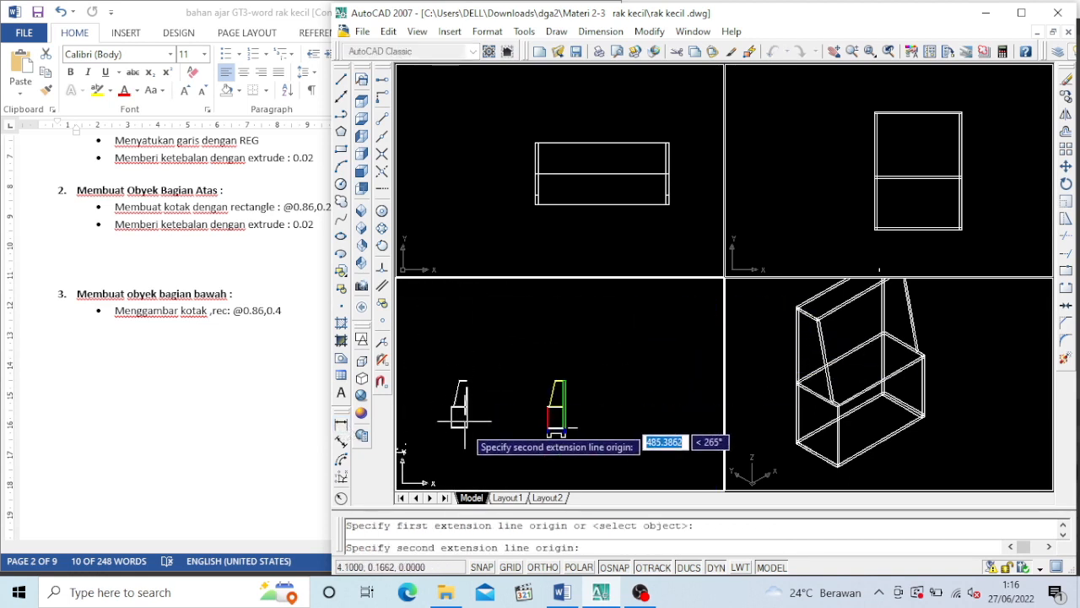
scroll(460, 430, "up", 3)
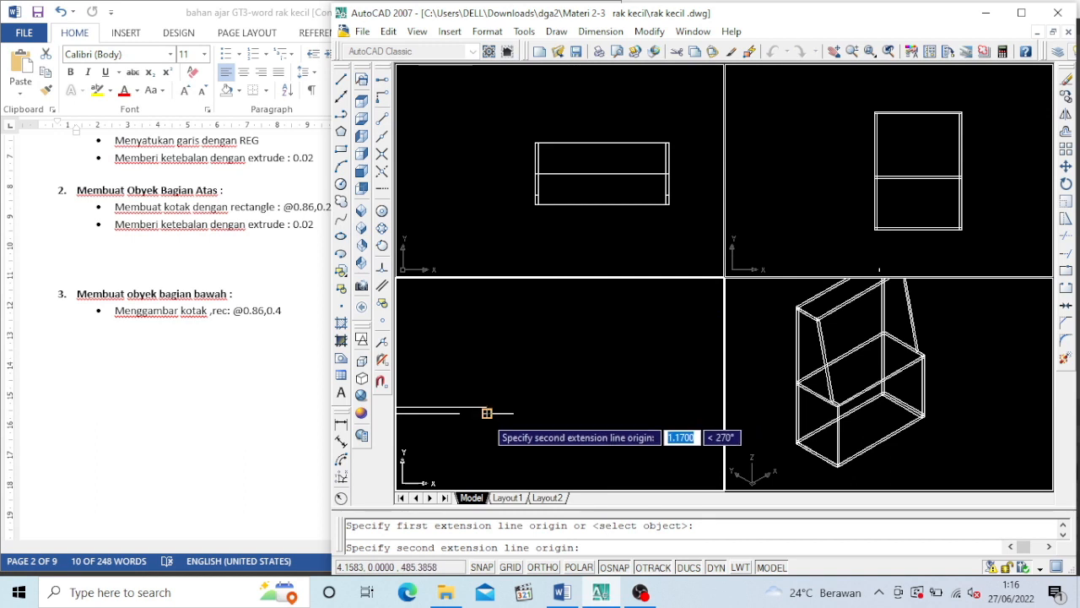
left_click(486, 411)
left_click(553, 414)
scroll(554, 413, "down", 3)
scroll(543, 331, "up", 3)
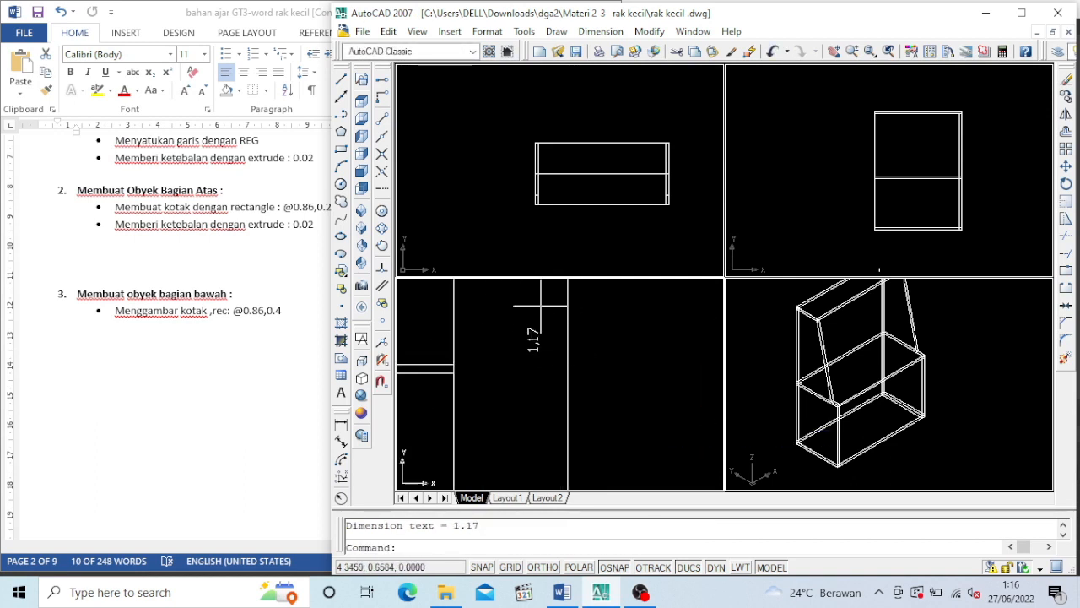
scroll(575, 361, "down", 3)
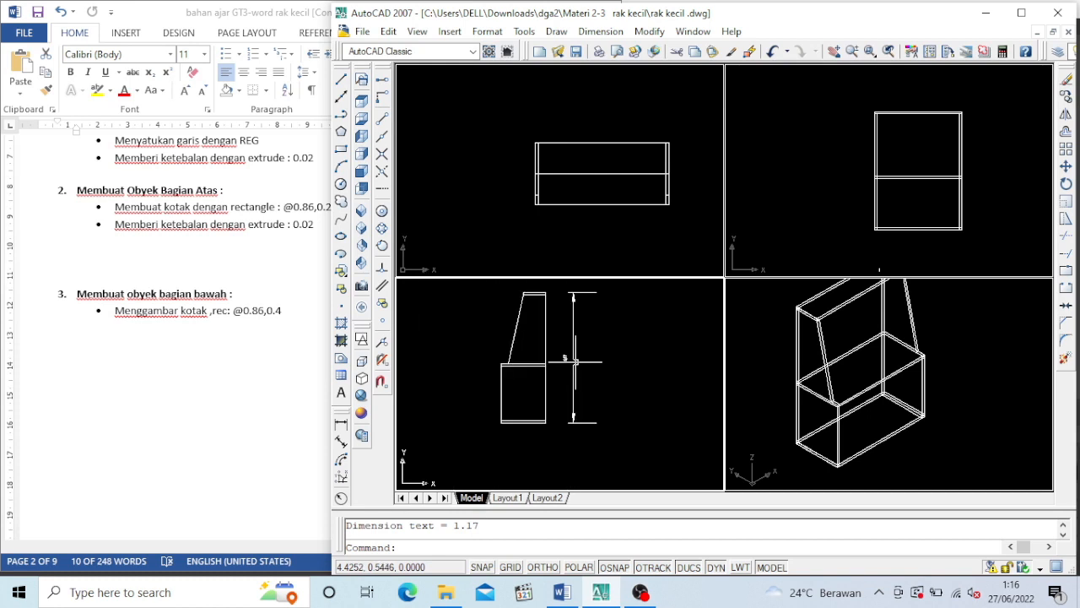
scroll(543, 304, "up", 2)
left_click(972, 422)
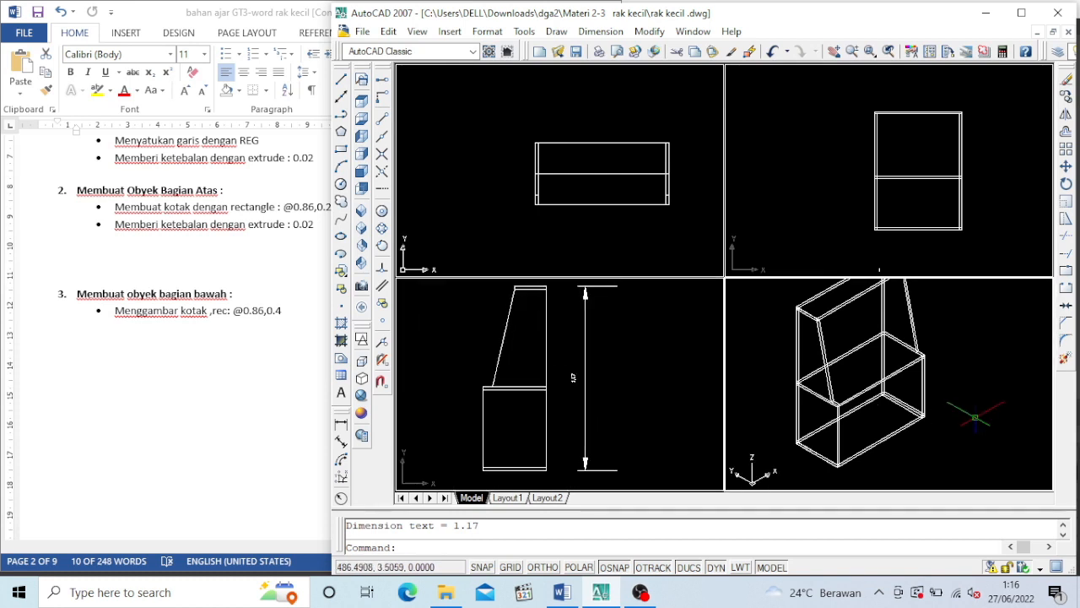
Switch to the Word document and look up the size and extrusion height of the lower divider in section 4
left_click(176, 372)
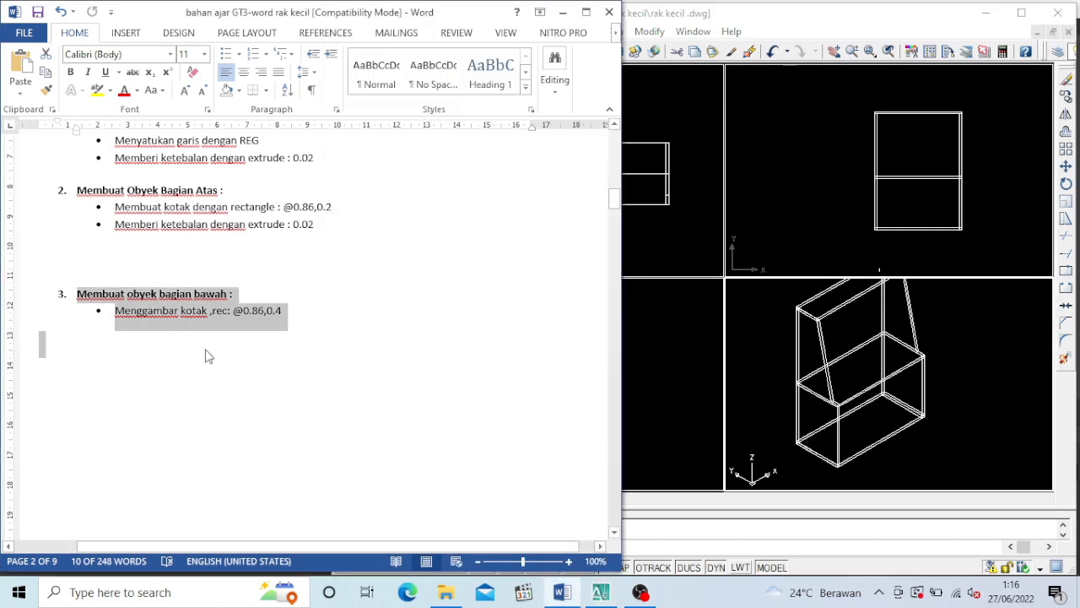
scroll(206, 349, "down", 12)
scroll(204, 350, "down", 15)
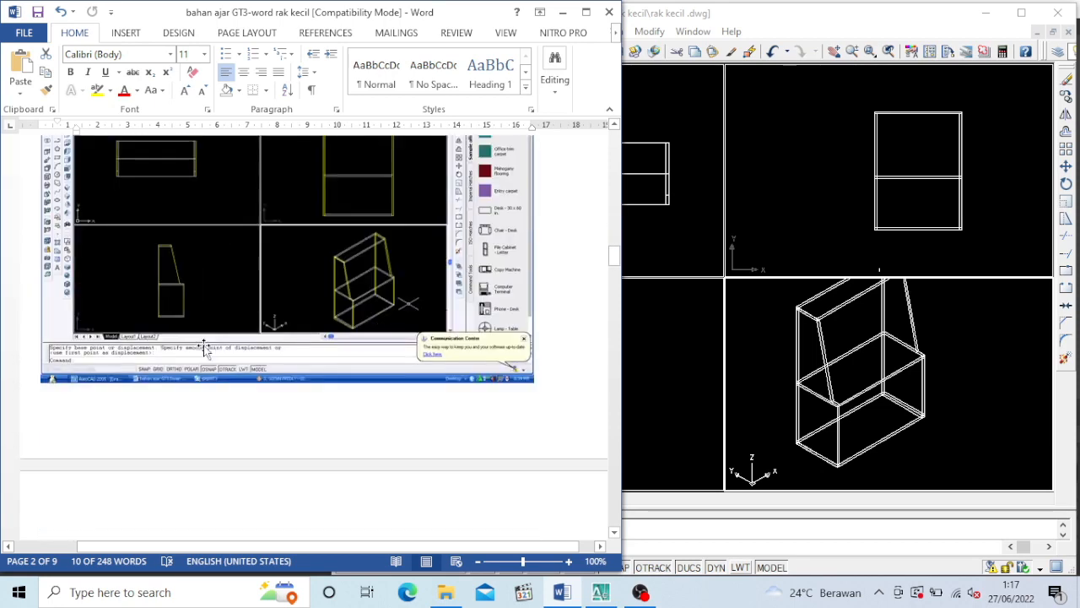
scroll(201, 336, "up", 3)
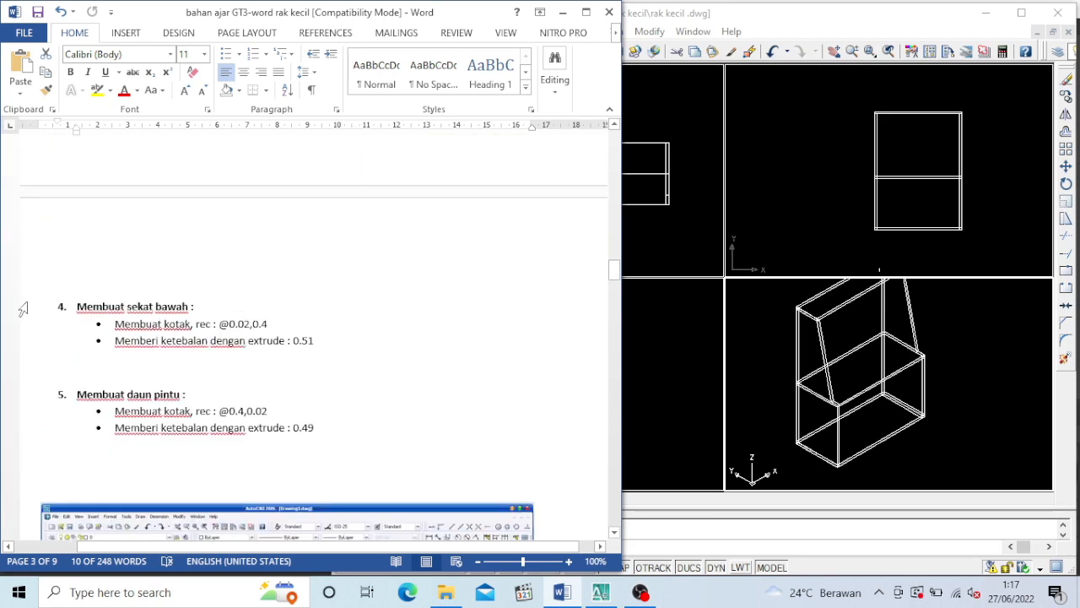
left_click_drag(99, 306, 393, 346)
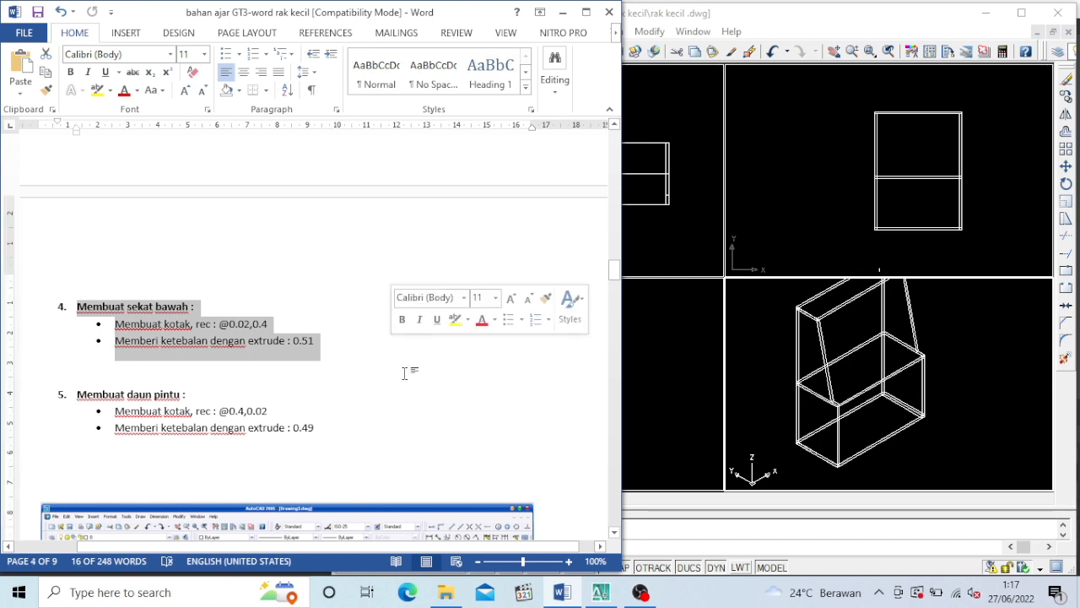
Return to AutoCAD and draw a 0.02 by 0.4 rectangle in front of the shelf in the isometric view
left_click(969, 431)
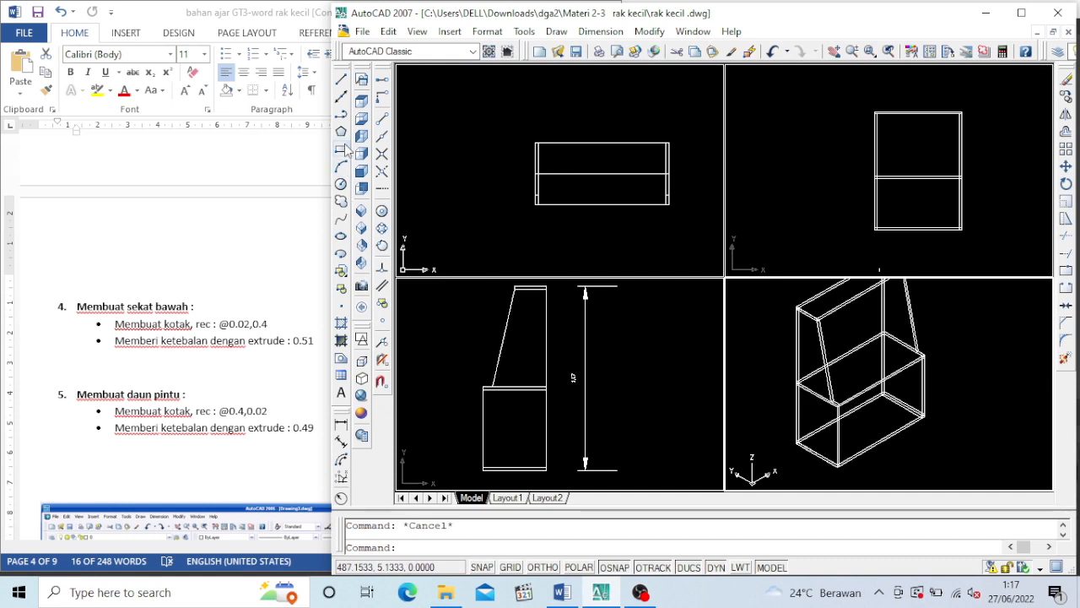
left_click(341, 150)
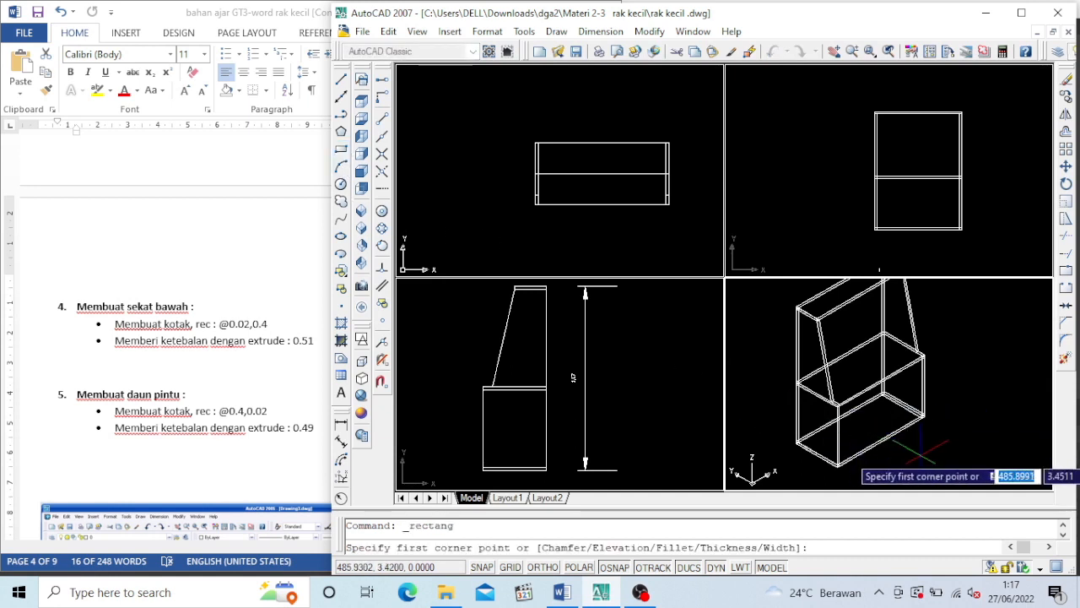
left_click(935, 455)
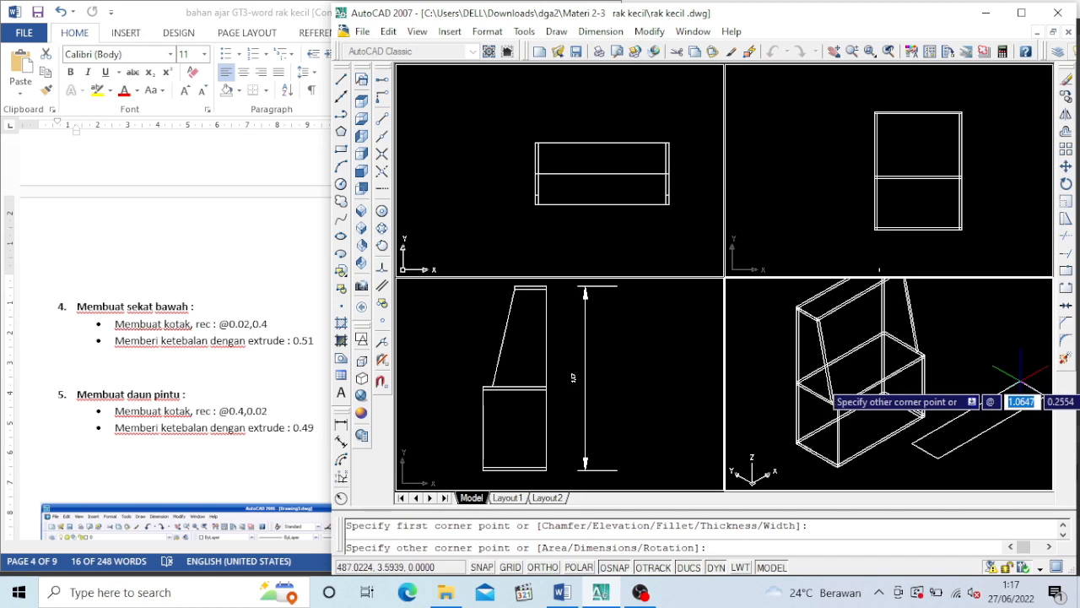
type("0.02")
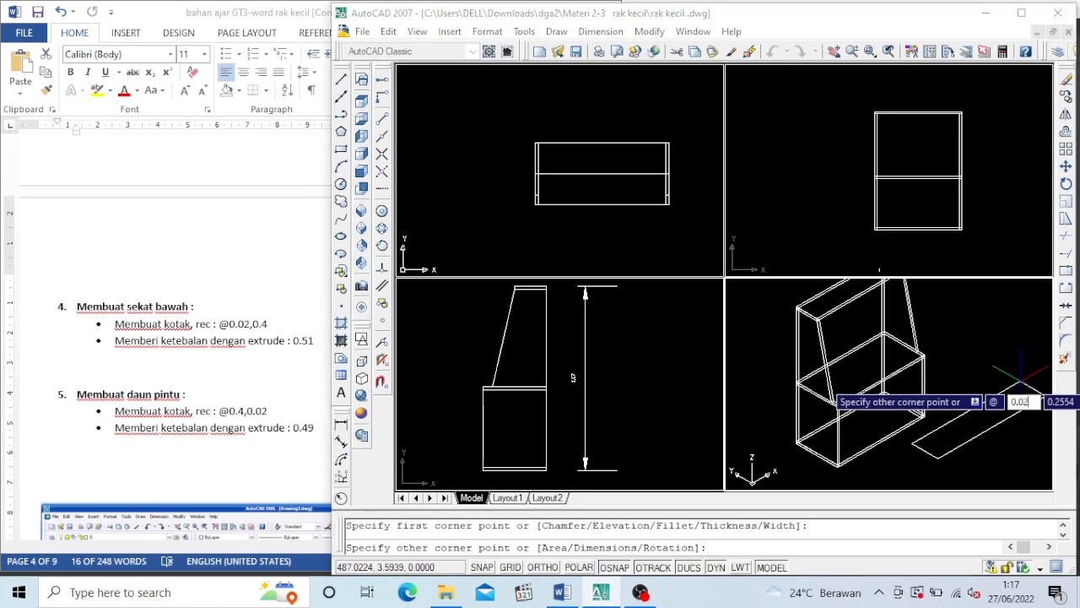
type(",0")
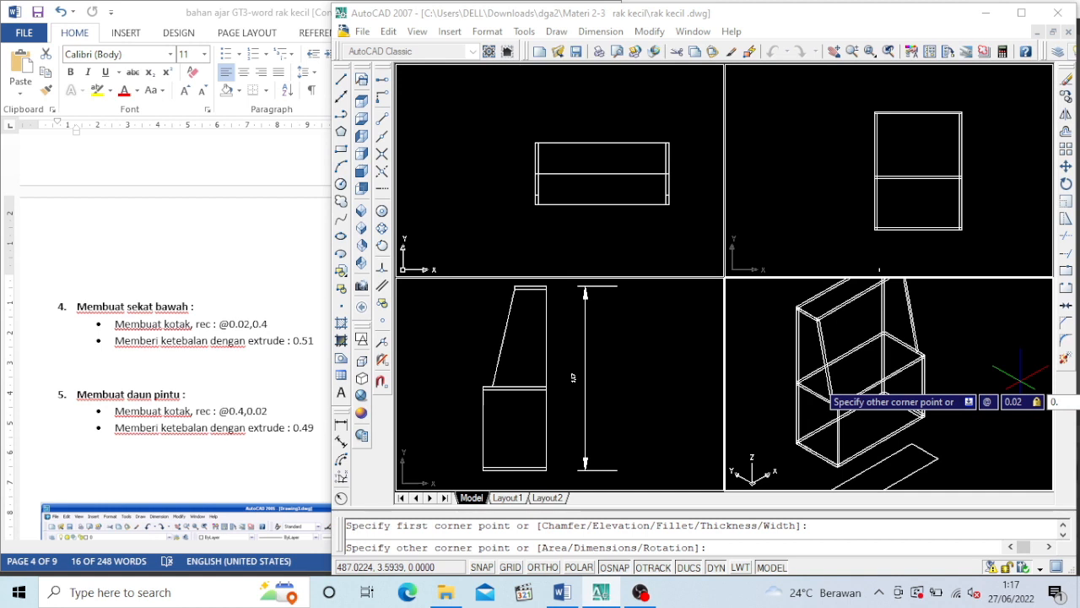
type(".4")
key("Return")
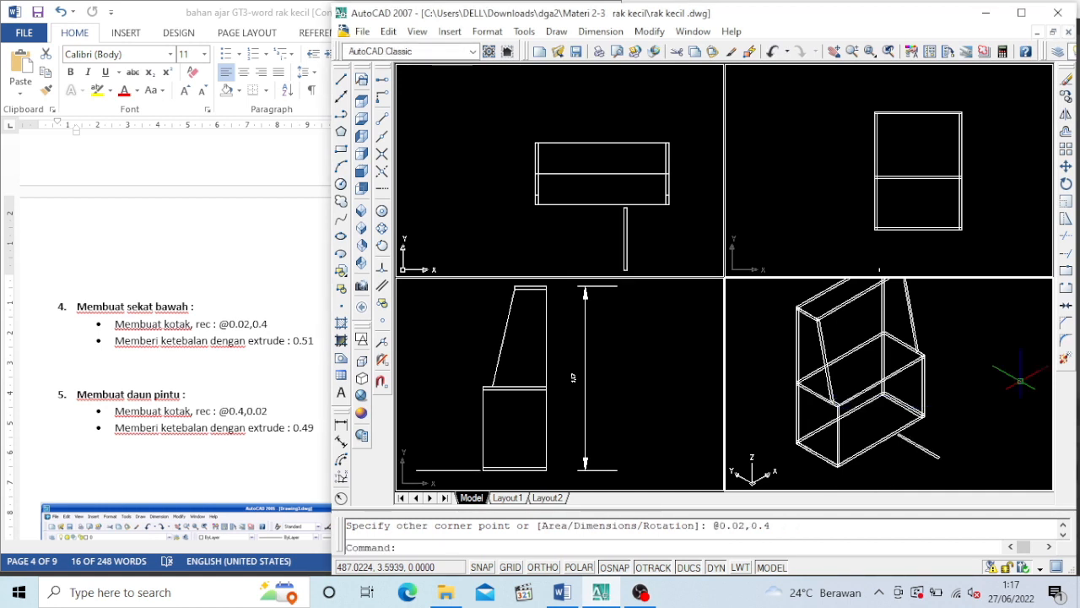
Extrude the 0.02 by 0.4 rectangle to a height of 0.51 as the lower divider
type("ext")
key("Return")
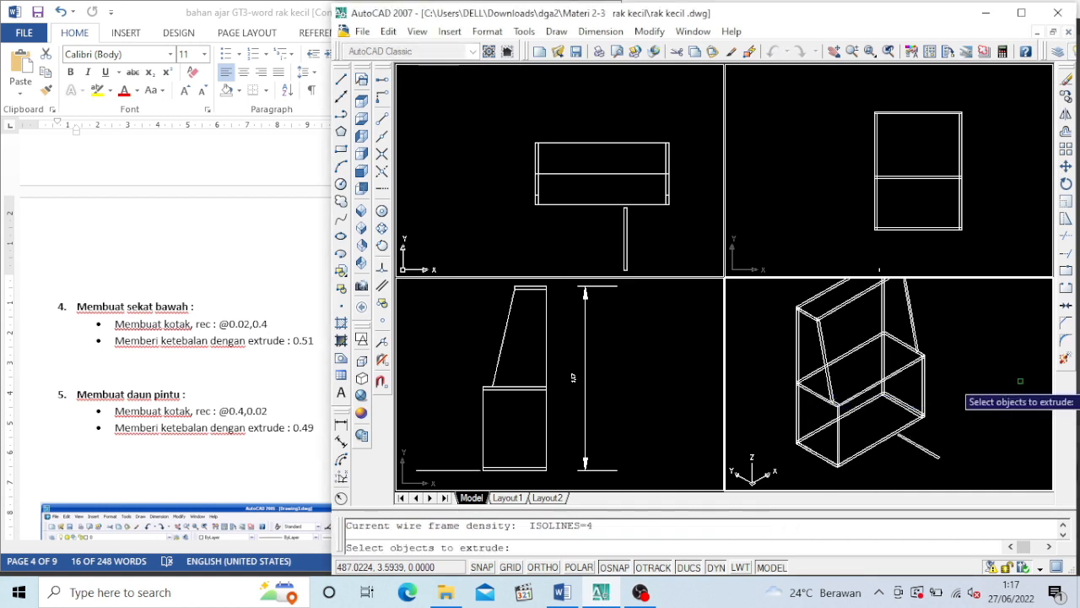
left_click(932, 454)
key("Return")
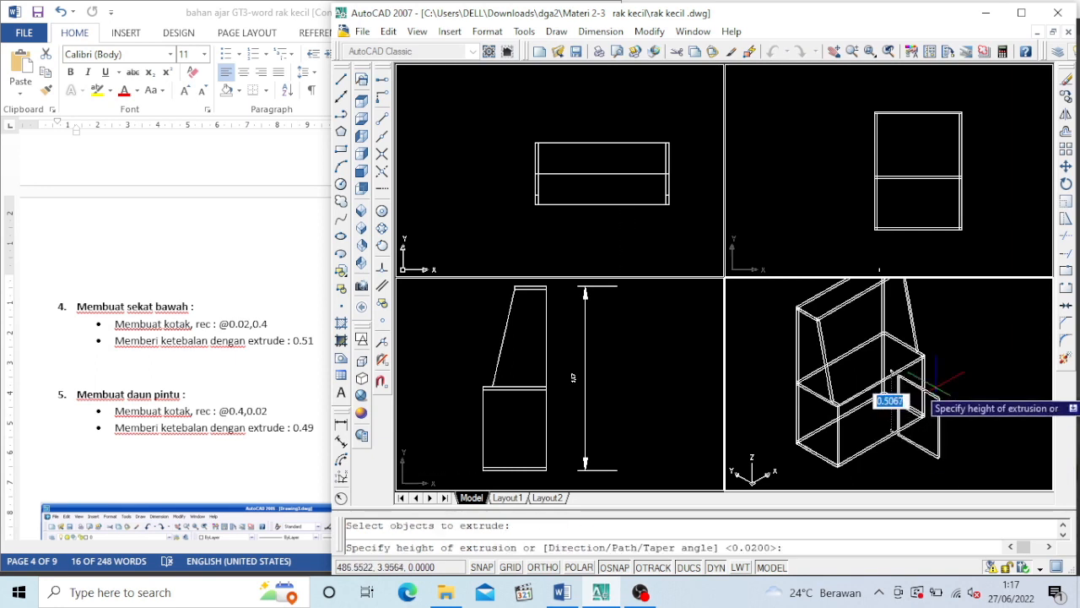
type("0.51")
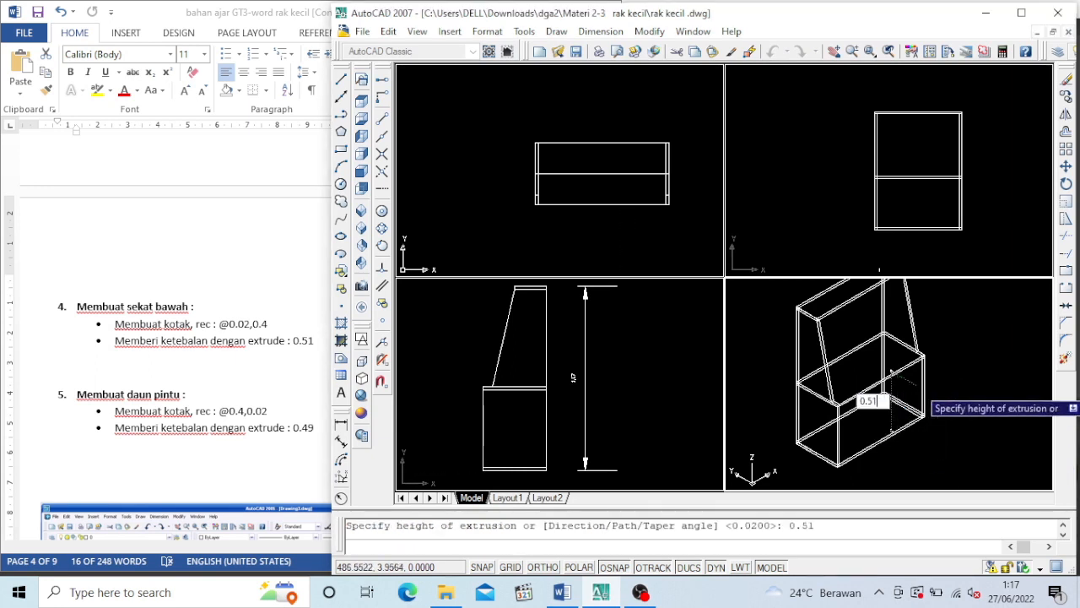
key("Return")
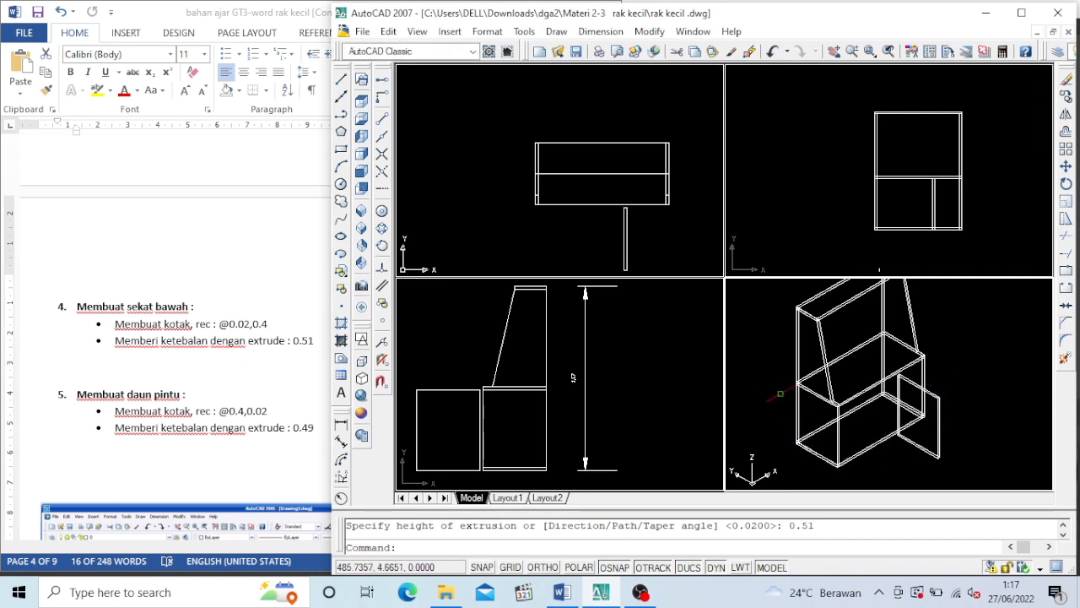
Move the divider by the midpoint of its short lower back edge onto the midpoint of the bottom board's upper back edge
left_click(1066, 166)
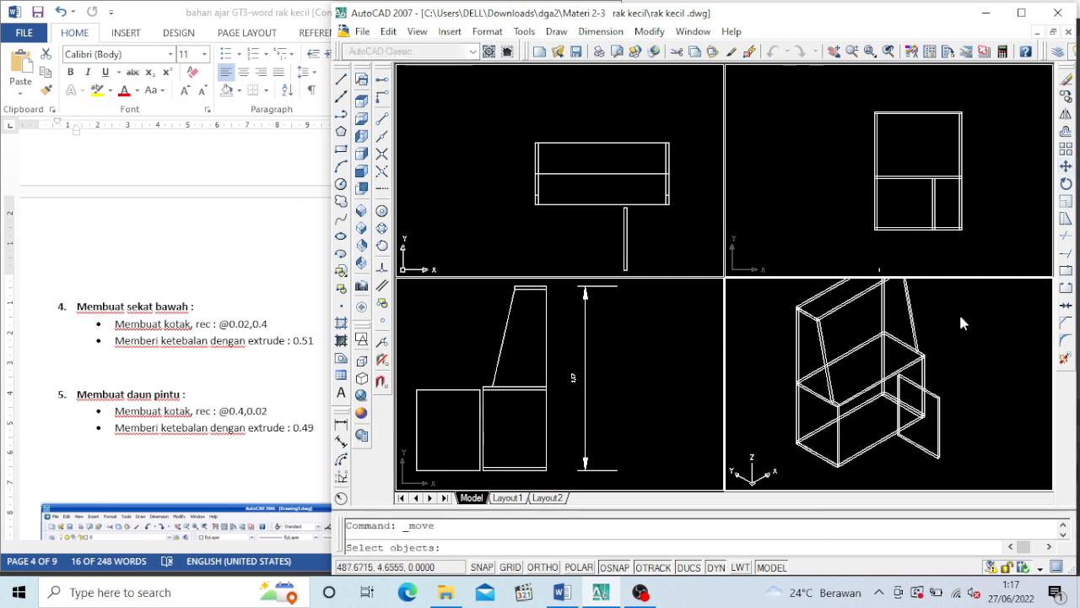
left_click(939, 443)
key("Return")
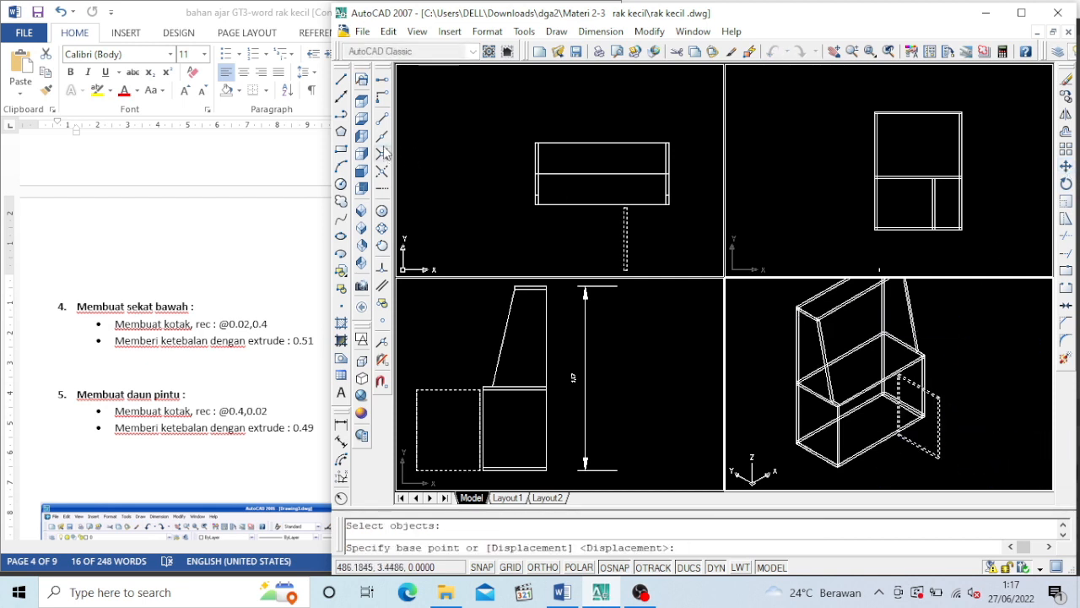
scroll(878, 433, "up", 4)
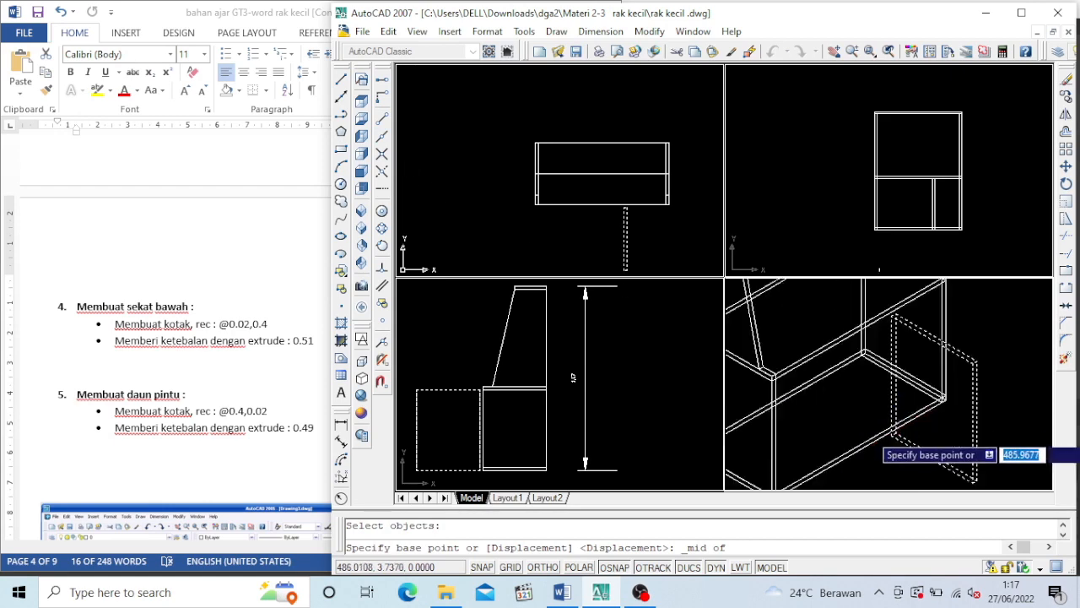
left_click(879, 433)
scroll(878, 433, "down", 4)
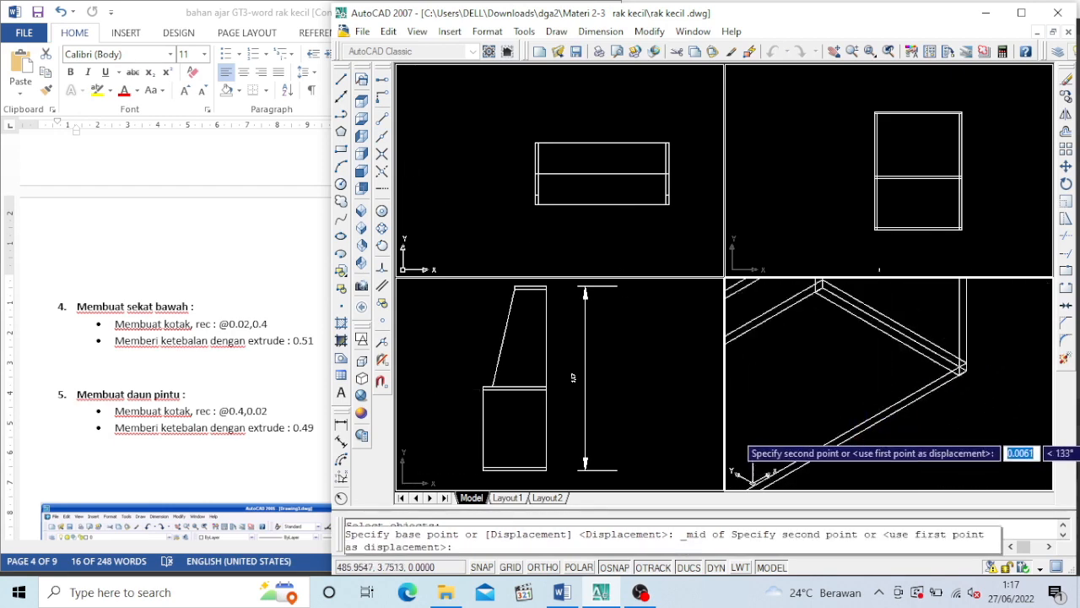
scroll(785, 419, "up", 2)
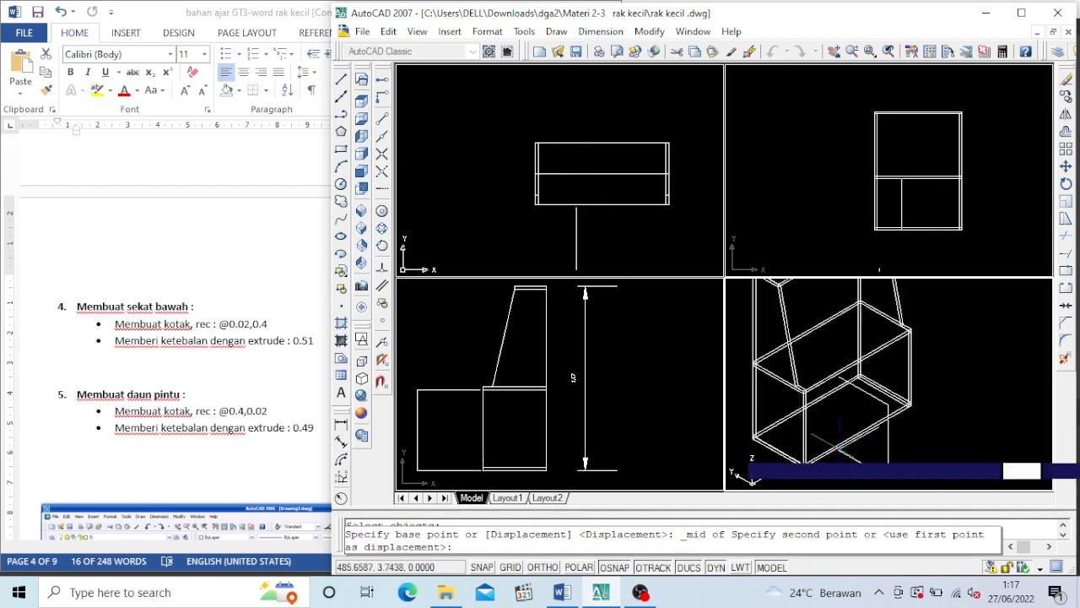
scroll(835, 415, "up", 2)
scroll(835, 416, "up", 2)
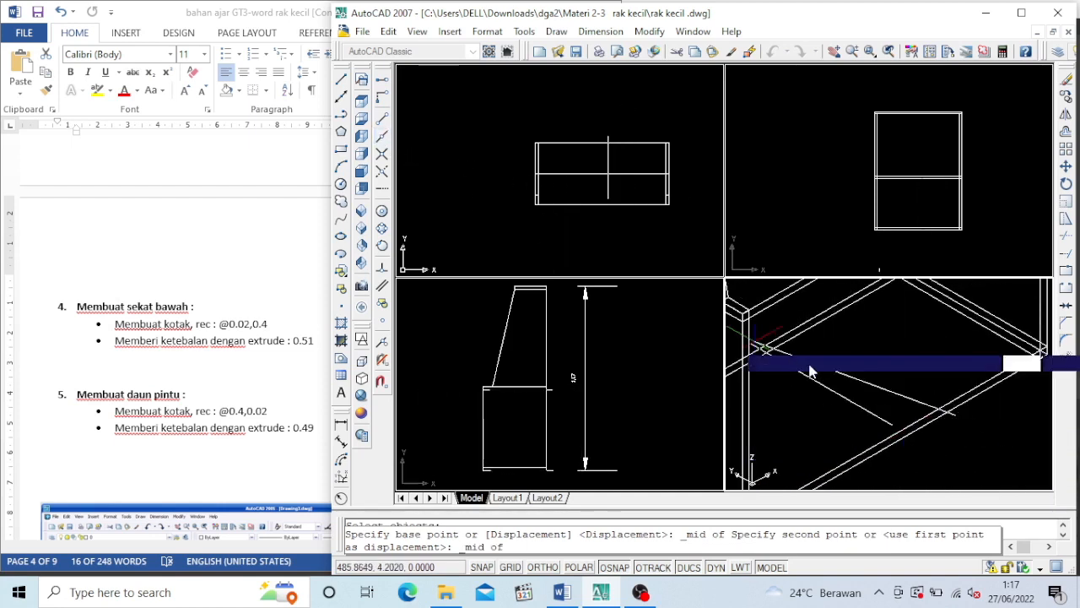
scroll(769, 346, "up", 3)
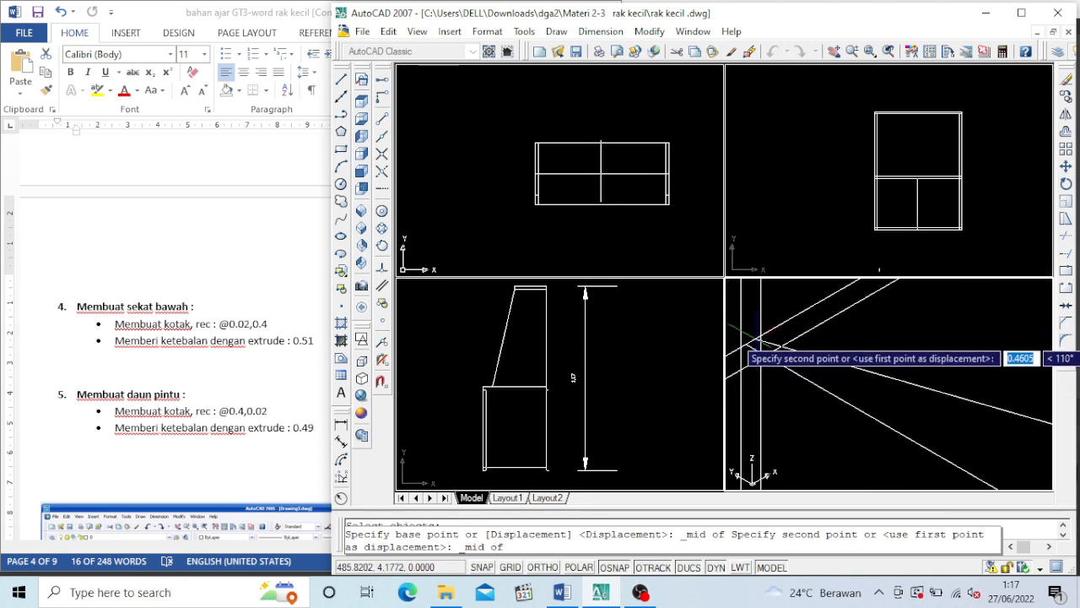
left_click(769, 330)
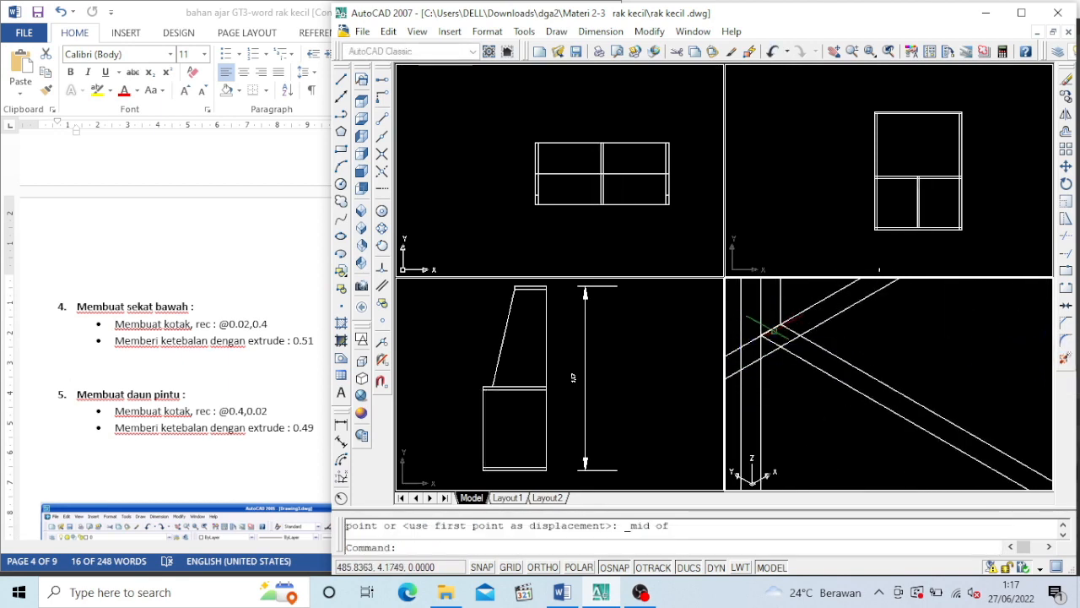
scroll(808, 346, "down", 3)
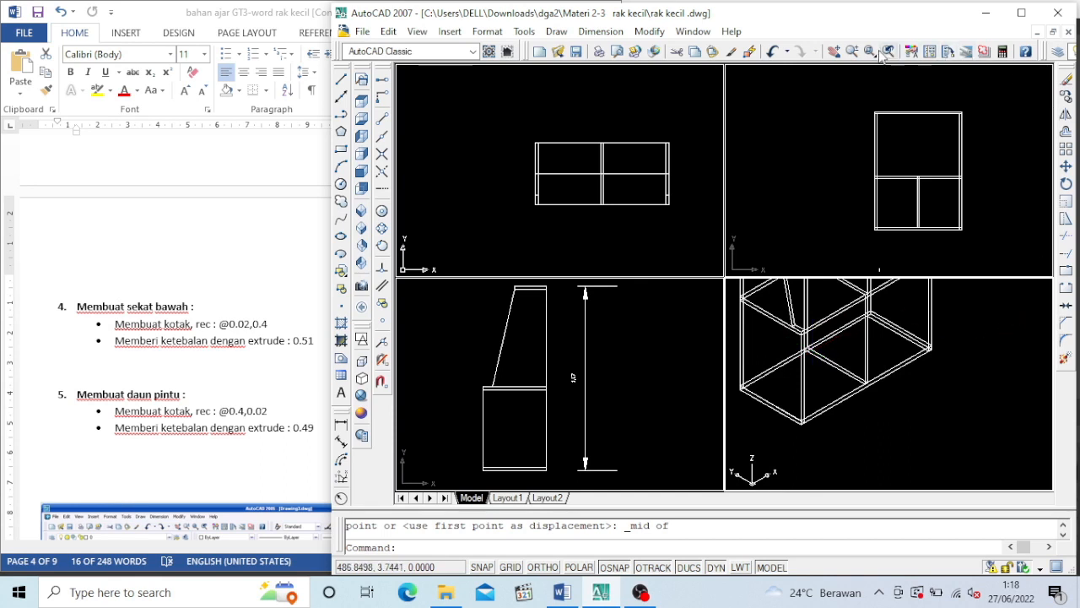
left_click(834, 51)
left_click_drag(855, 395, 871, 462)
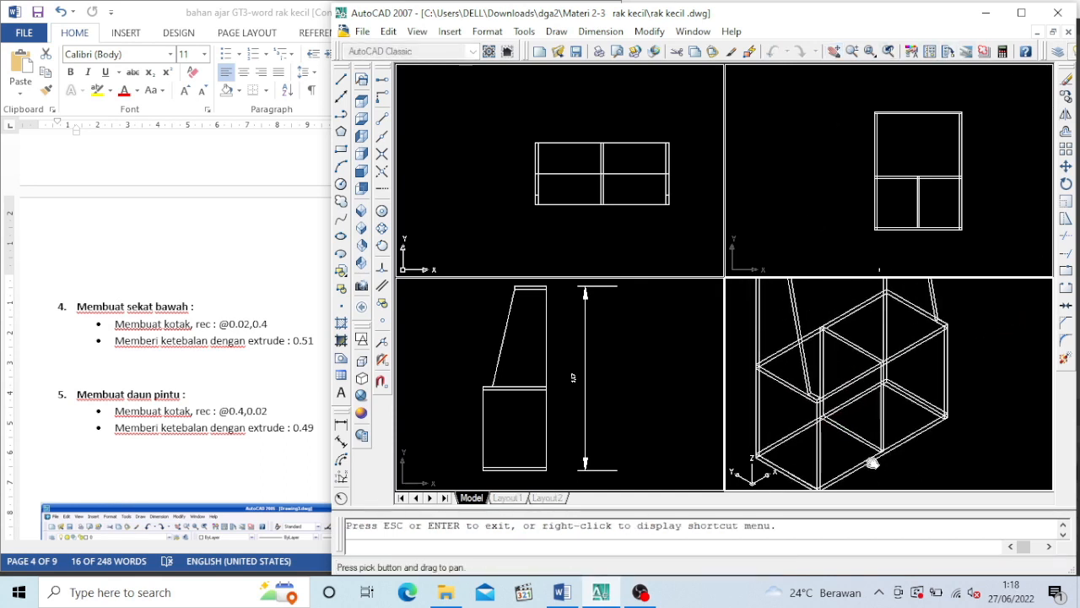
key("Escape")
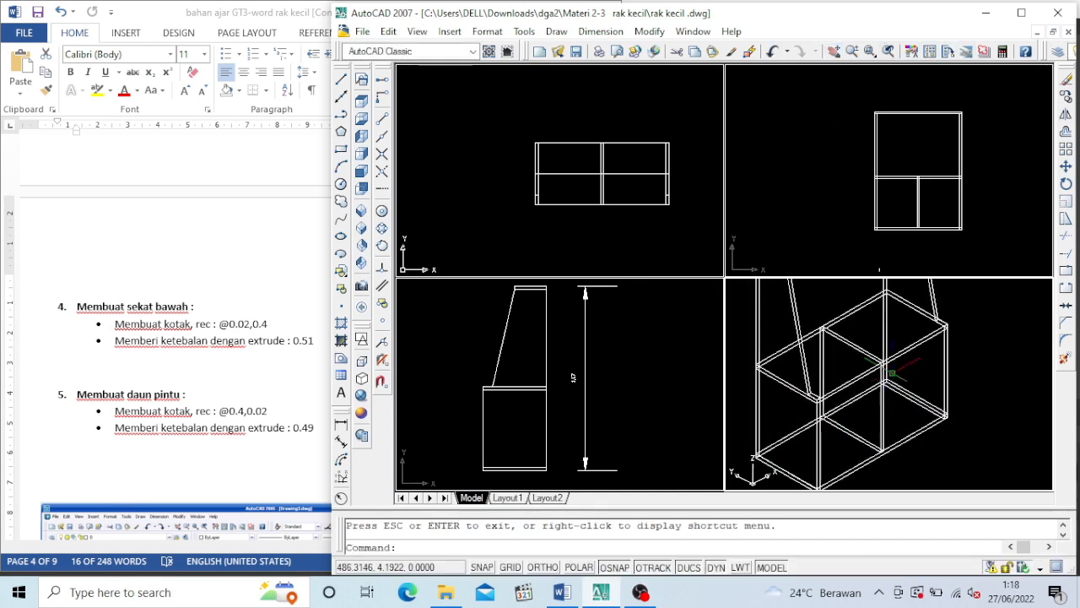
Switch to the Word document and look up the size and extrusion height of the door leaf in section 5
left_click(226, 382)
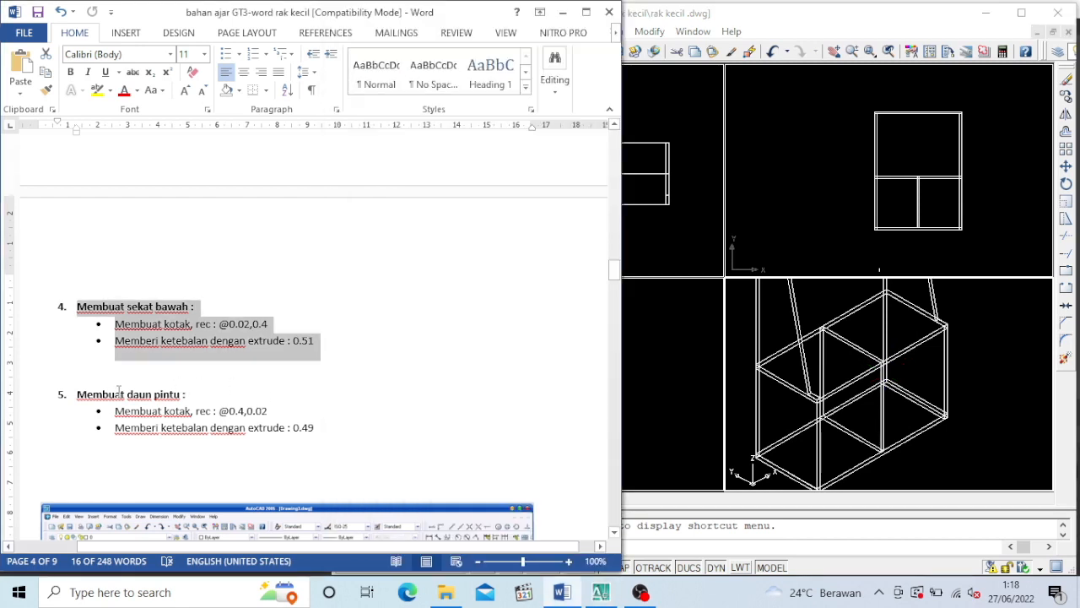
left_click(56, 373)
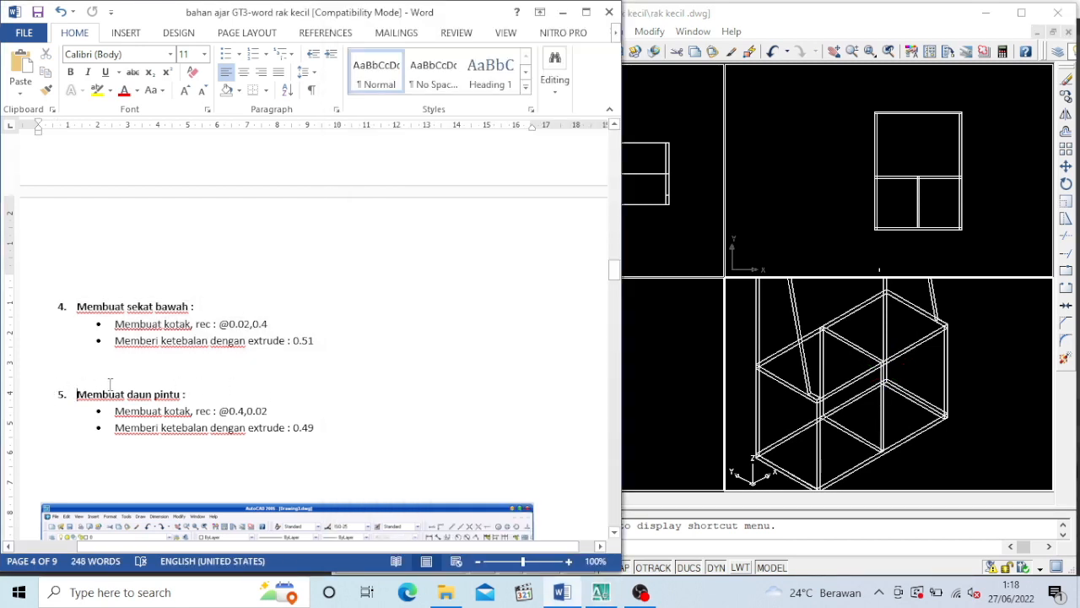
left_click_drag(110, 384, 409, 485)
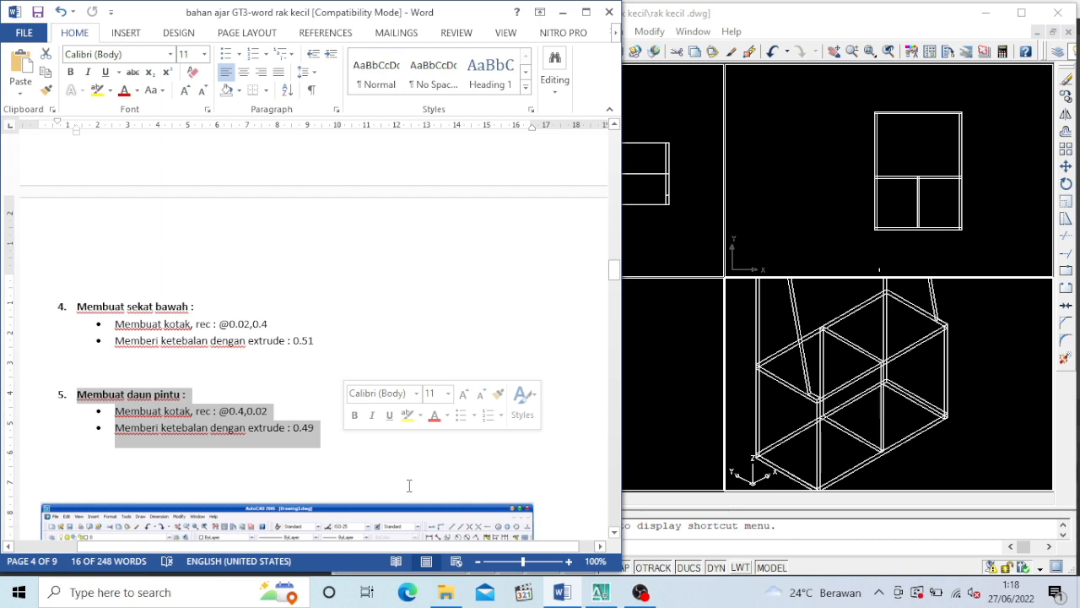
Return to AutoCAD and draw a 0.4 by 0.02 rectangle beside the shelf in the isometric view
scroll(408, 486, "down", 4)
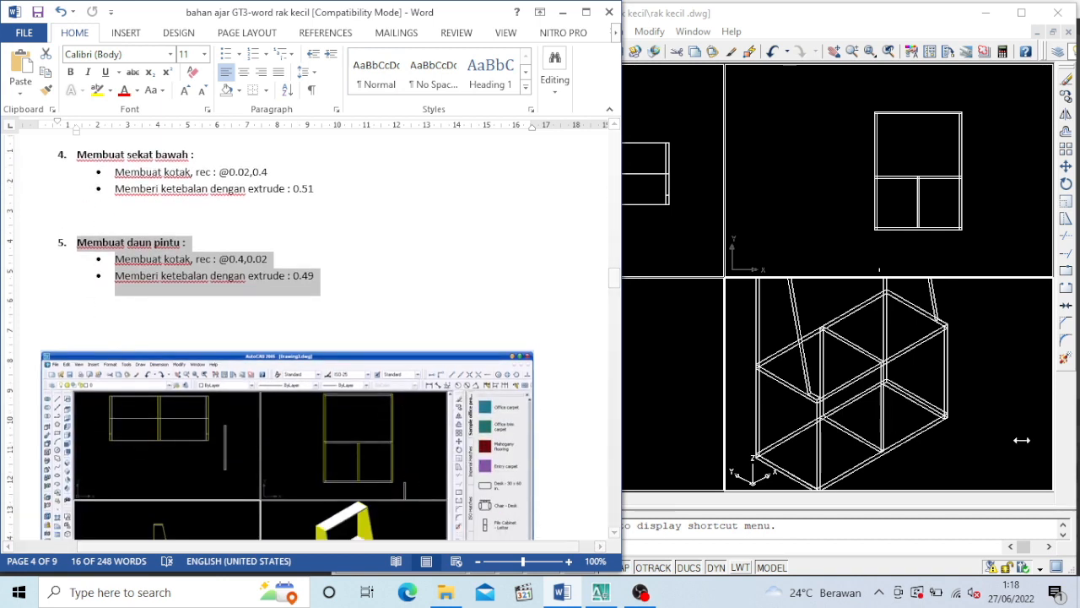
left_click(1004, 447)
left_click_drag(1013, 428, 995, 436)
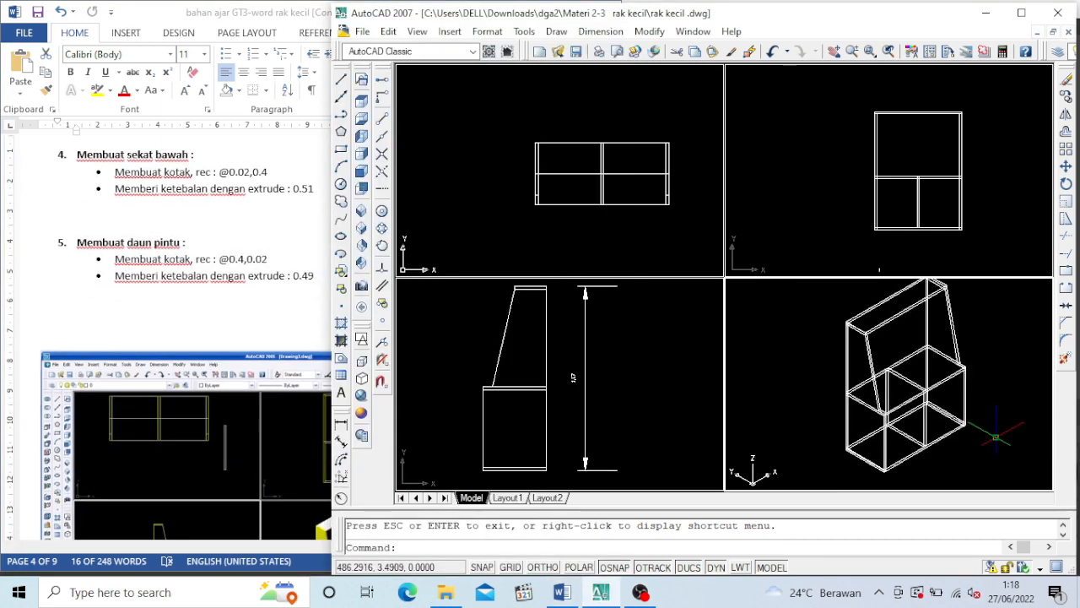
left_click(849, 50)
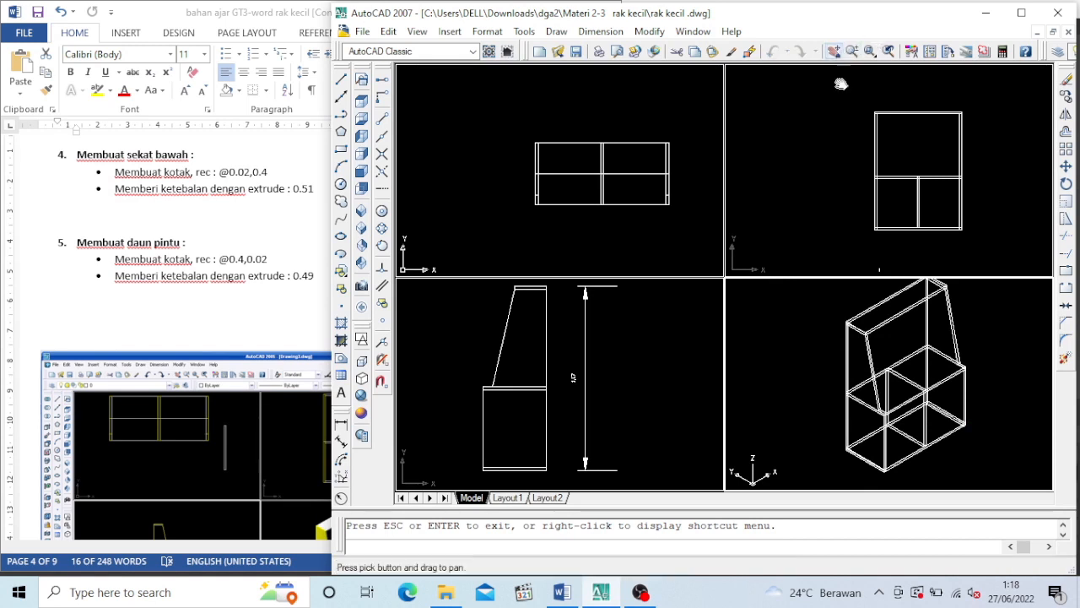
left_click_drag(996, 444, 916, 441)
key("Escape")
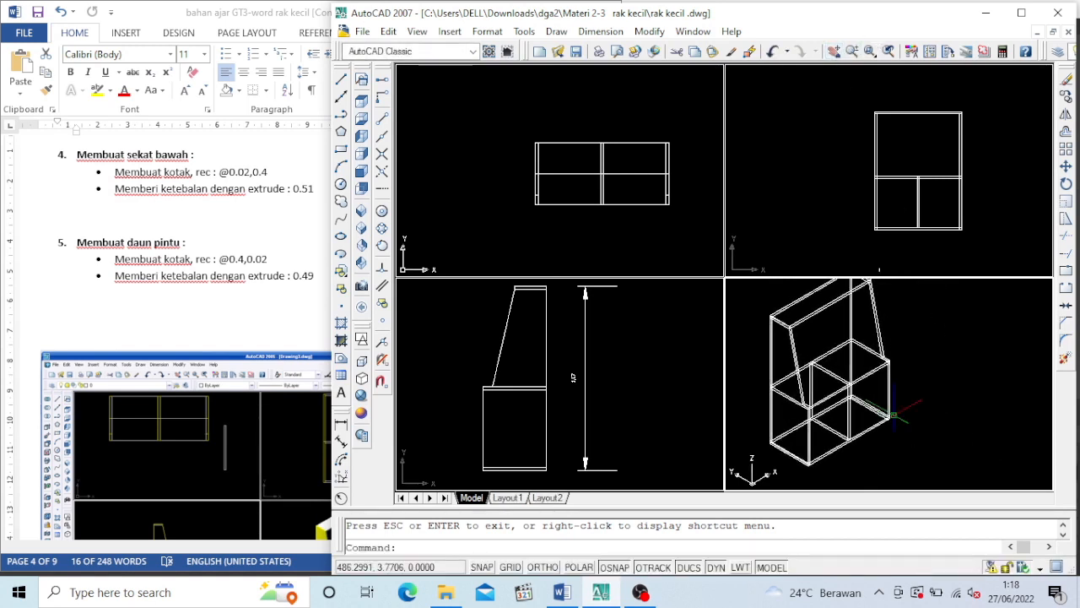
left_click(341, 150)
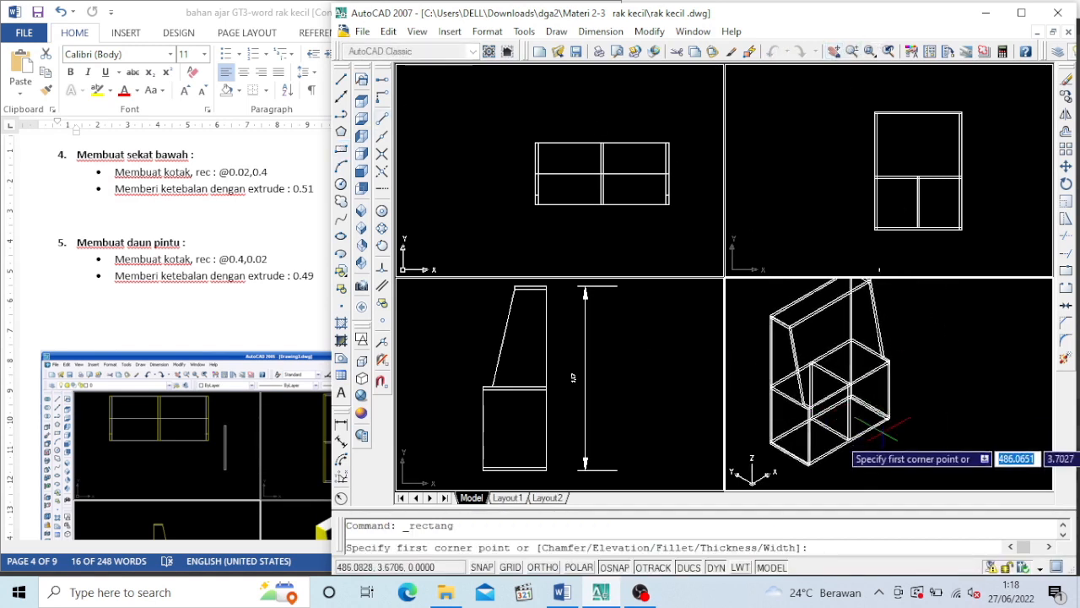
left_click(945, 463)
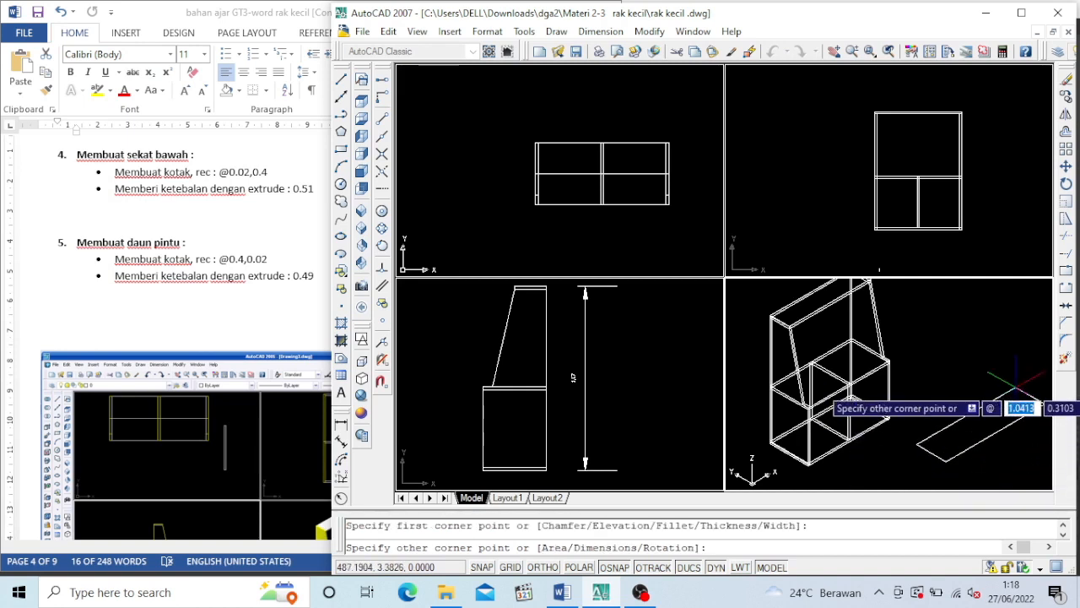
type("0")
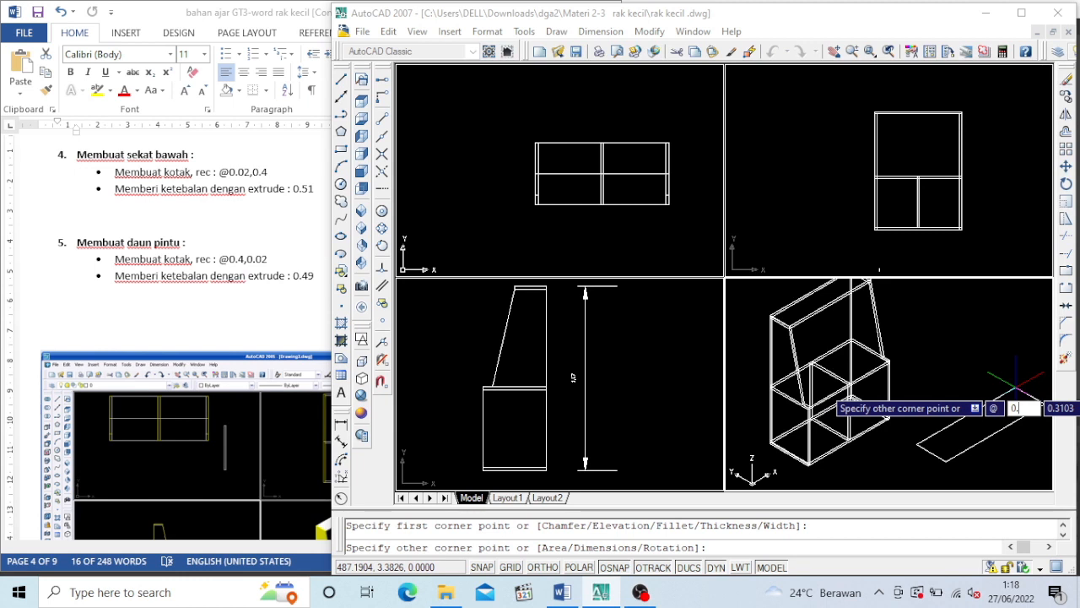
type(".4")
type(",0.02")
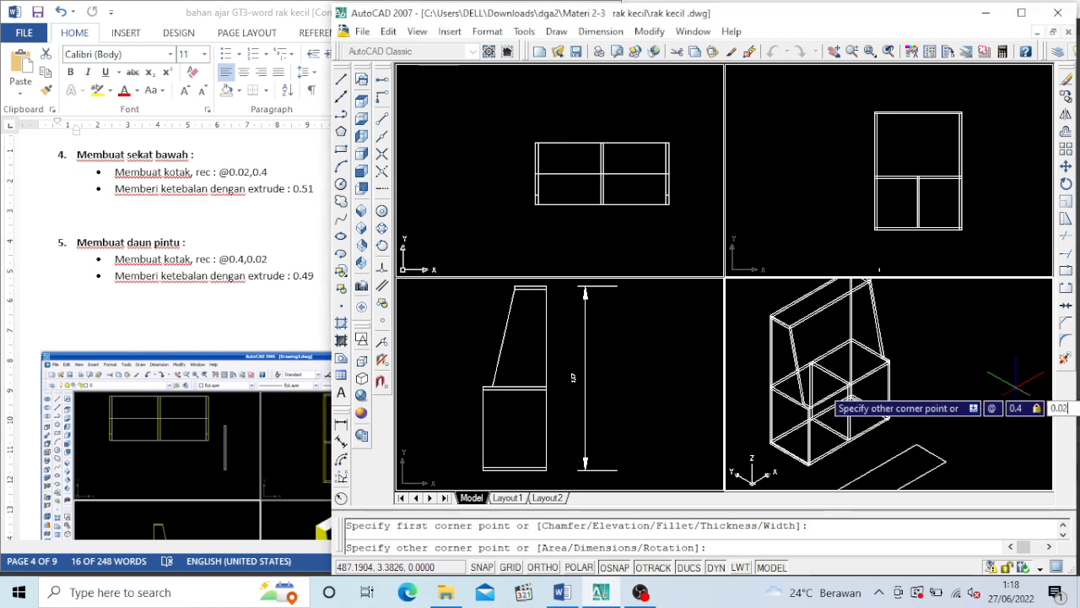
key("Return")
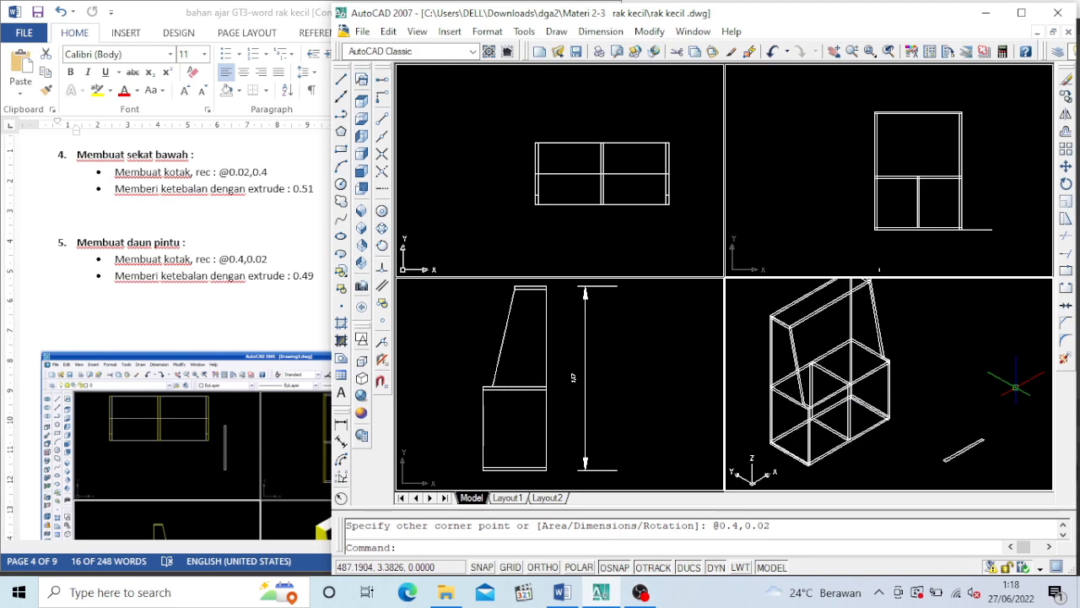
Extrude the 0.4 by 0.02 rectangle to a height of 0.49 as a door leaf
type("ext")
key("Return")
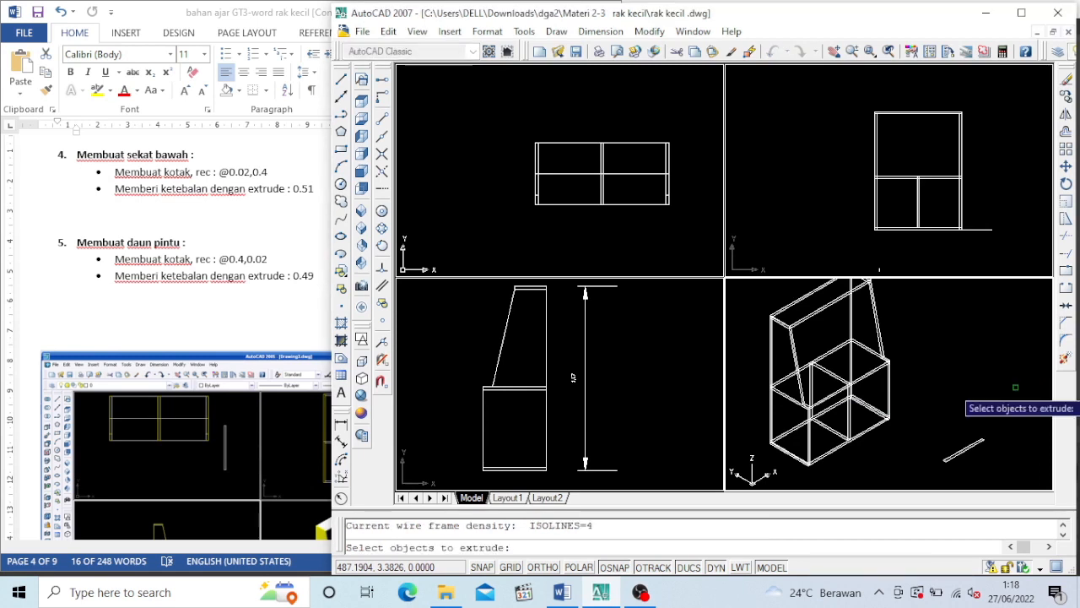
left_click(962, 450)
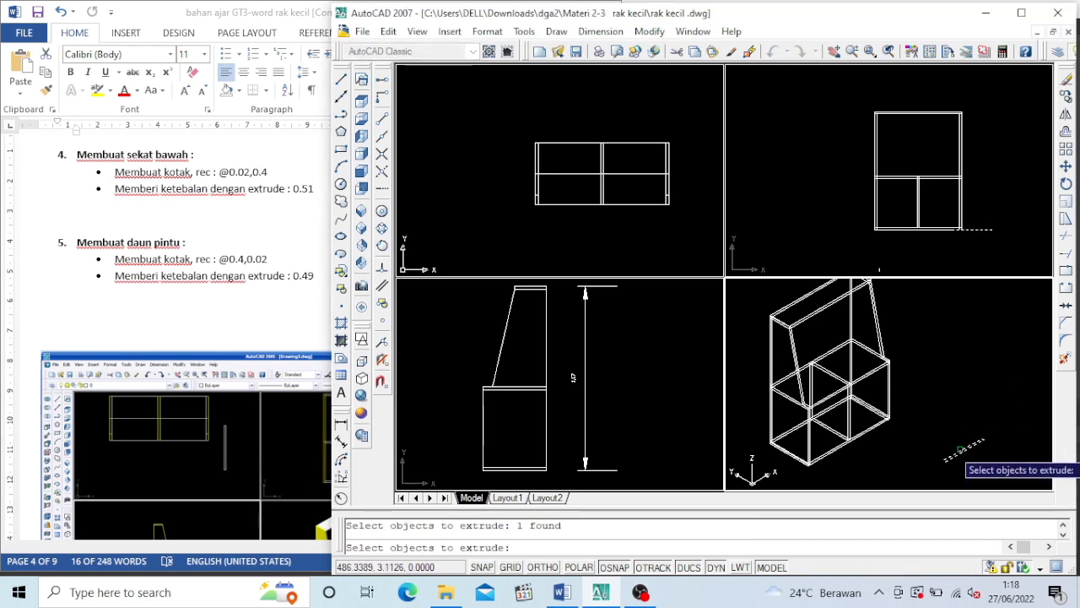
key("Return")
type("0.49")
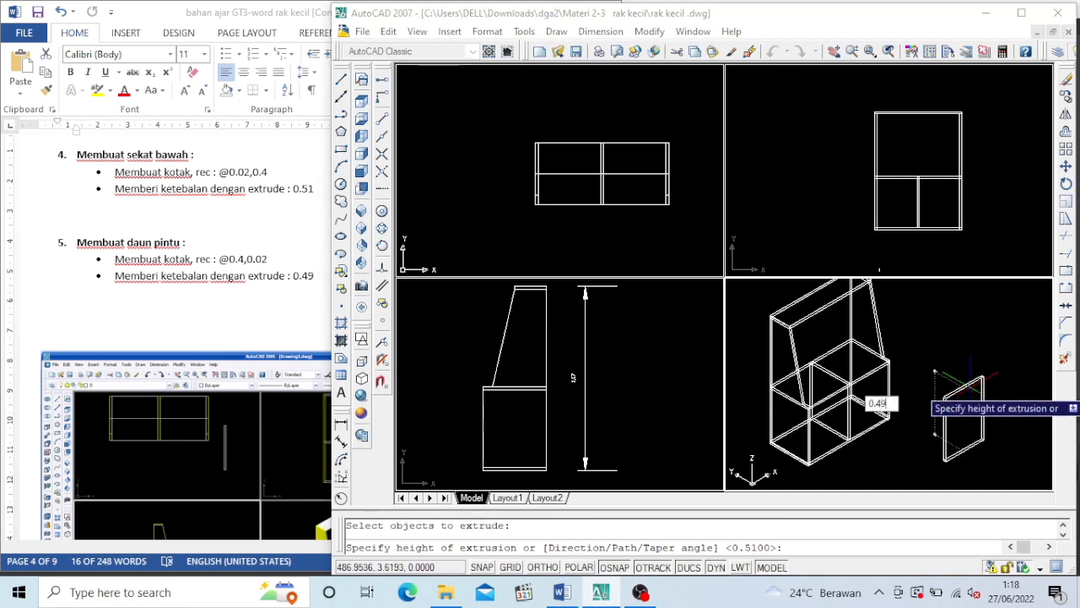
key("Return")
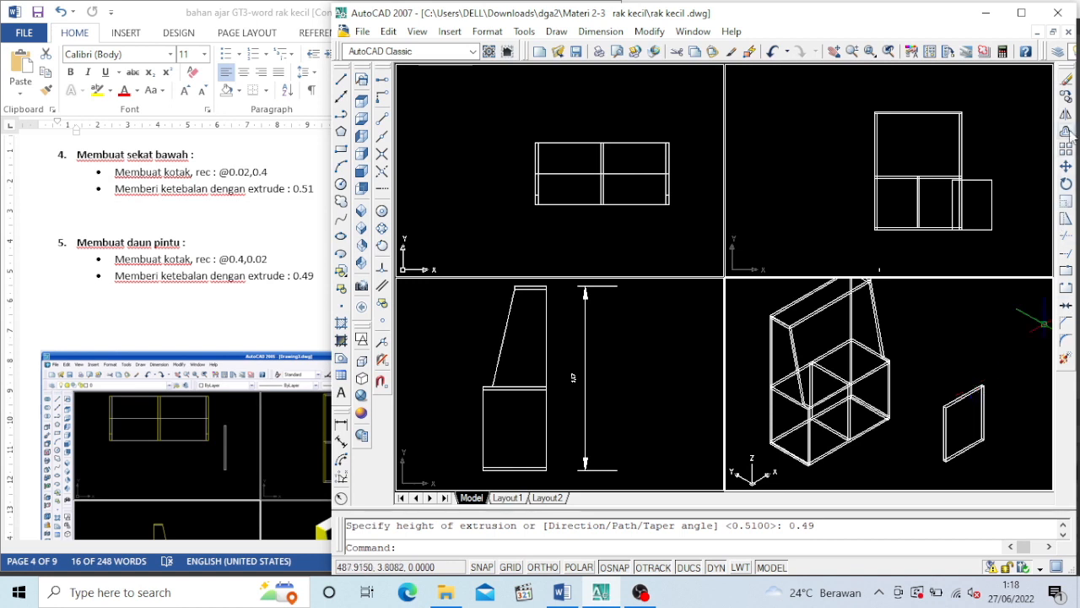
Move the door leaf by its lower right front corner onto the divider's lower left front corner, filling the left compartment
left_click(1066, 166)
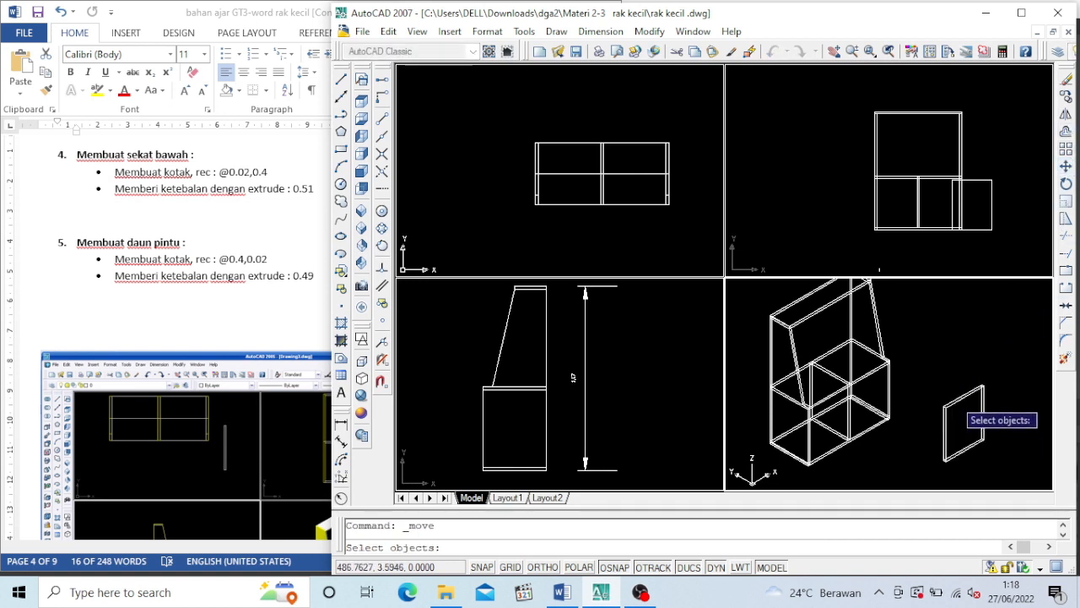
left_click(964, 449)
key("Return")
scroll(924, 443, "up", 5)
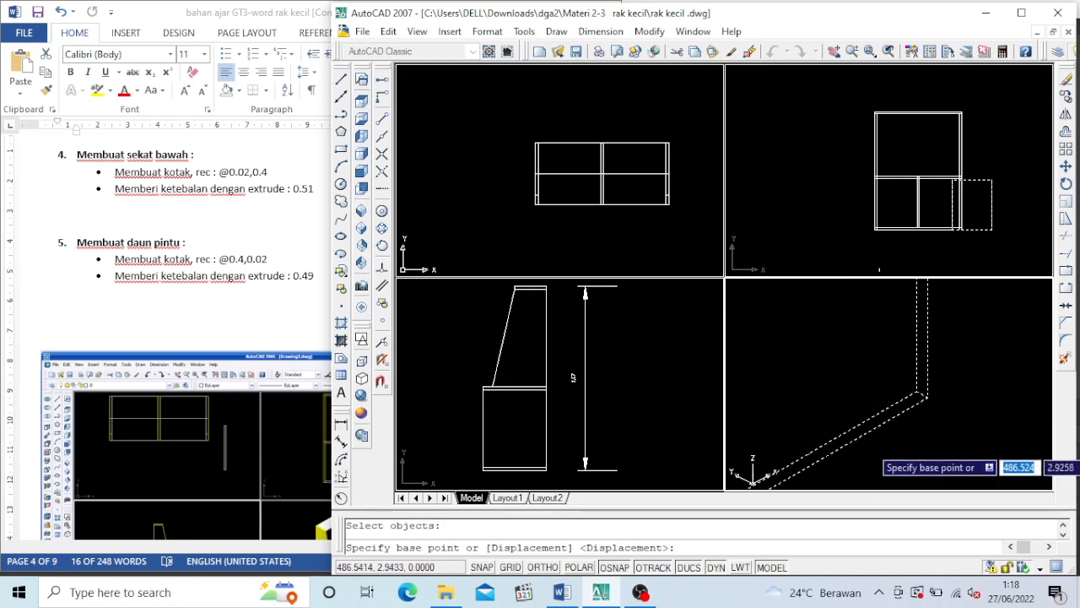
left_click(926, 396)
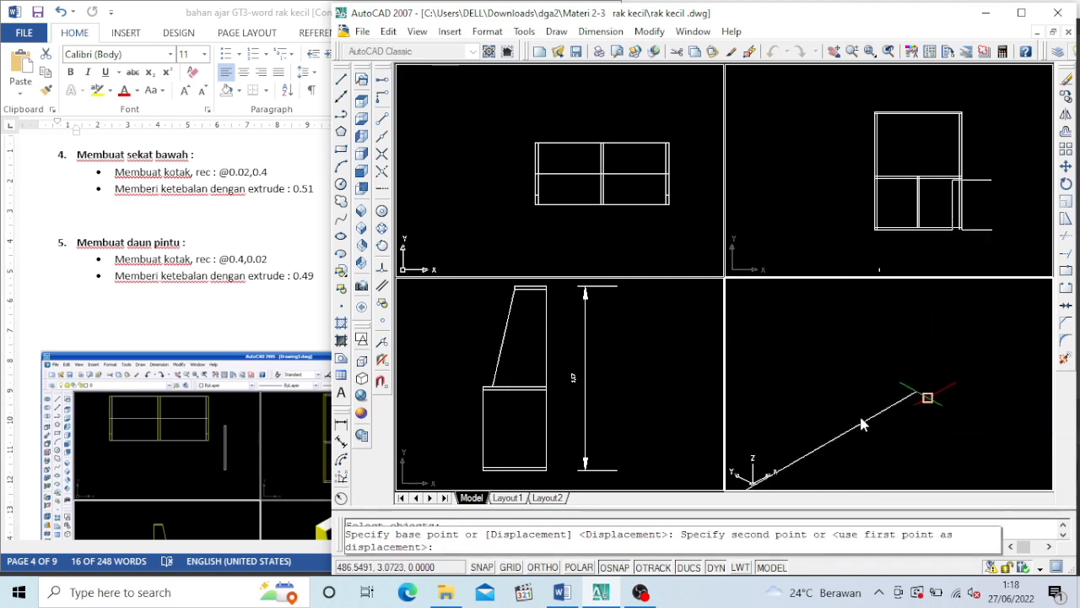
left_click(840, 420)
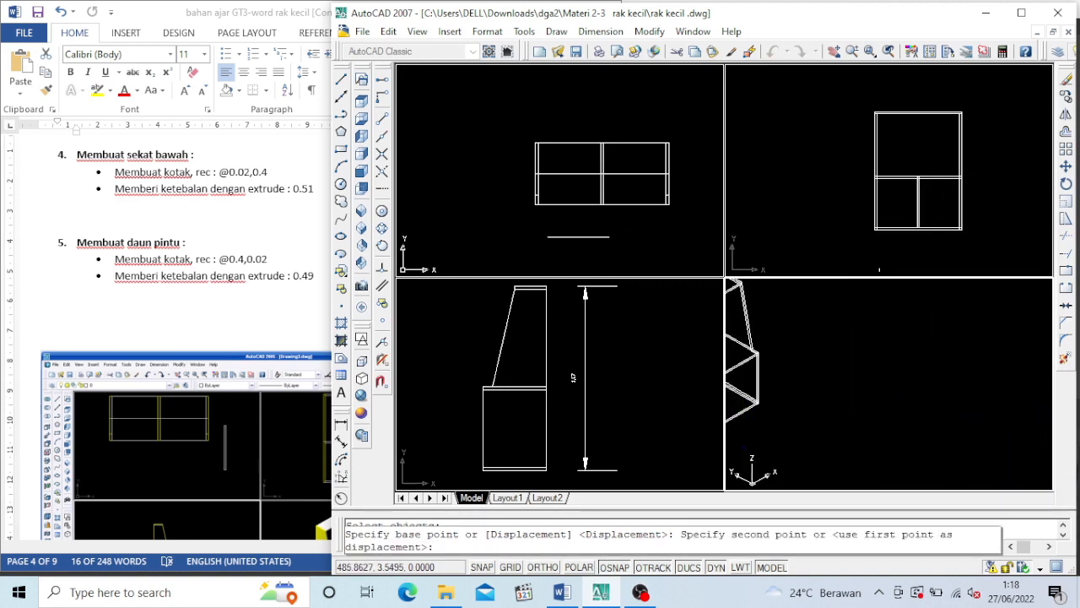
left_click(834, 53)
left_click_drag(812, 441, 897, 412)
scroll(897, 413, "up", 2)
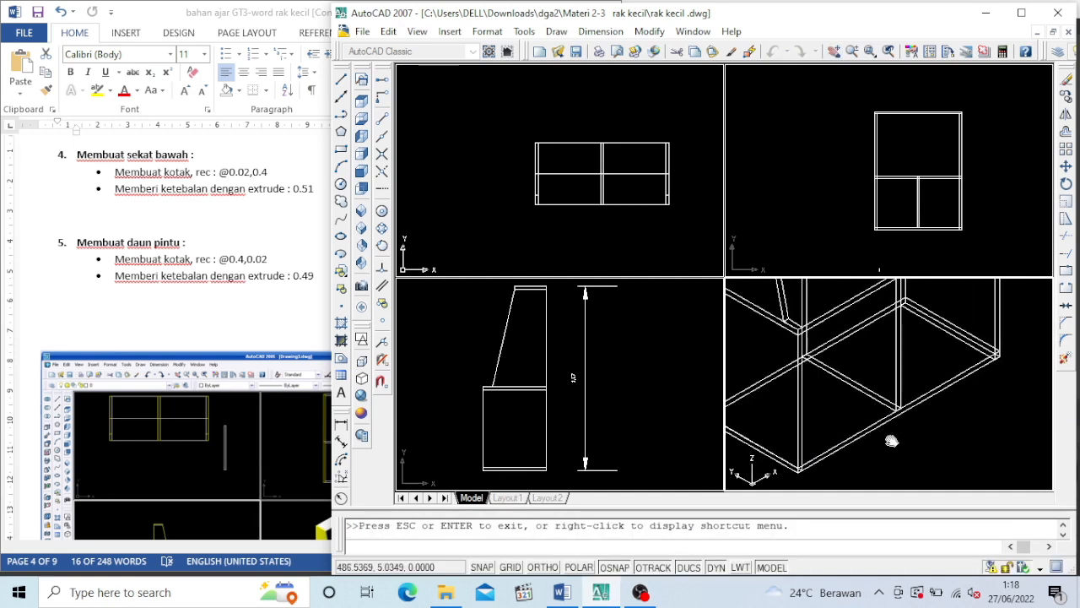
key("Escape")
scroll(903, 414, "up", 5)
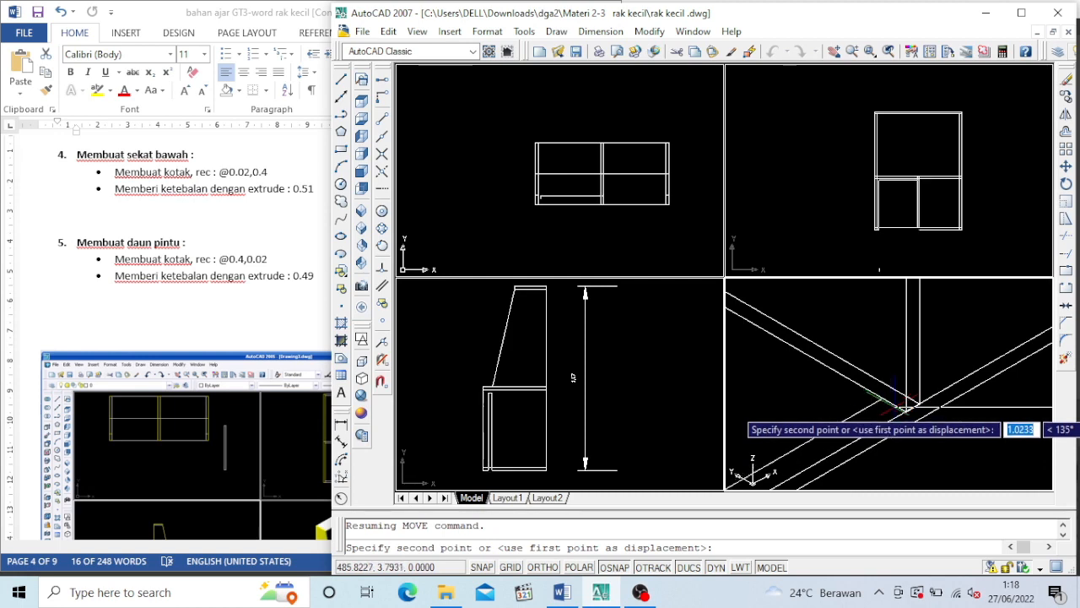
left_click(899, 409)
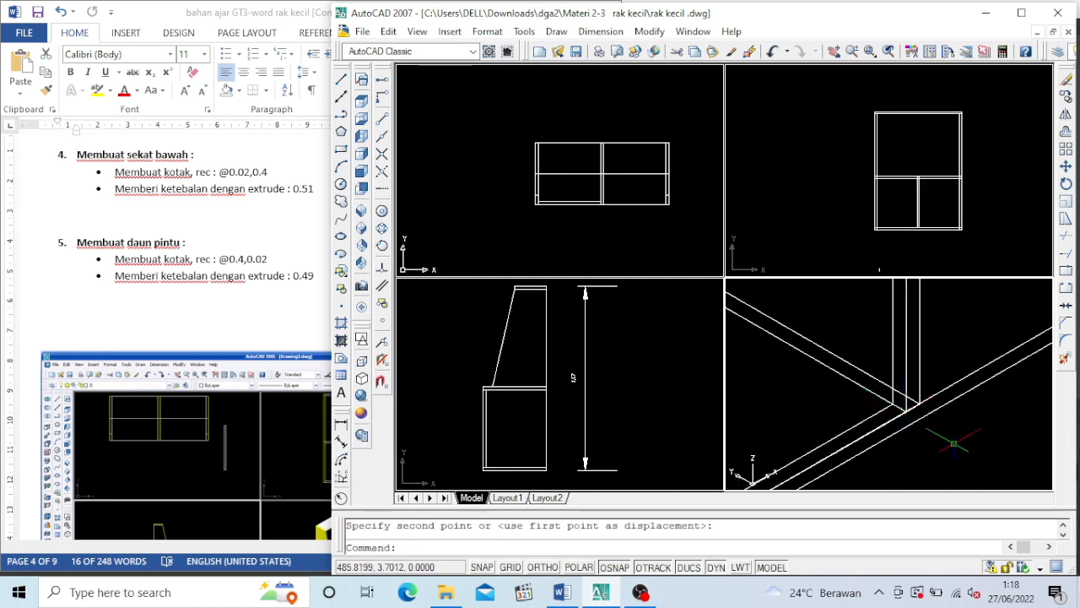
Copy the door leaf from its lower left front corner to the divider's lower right front corner, filling the right compartment
left_click(1066, 95)
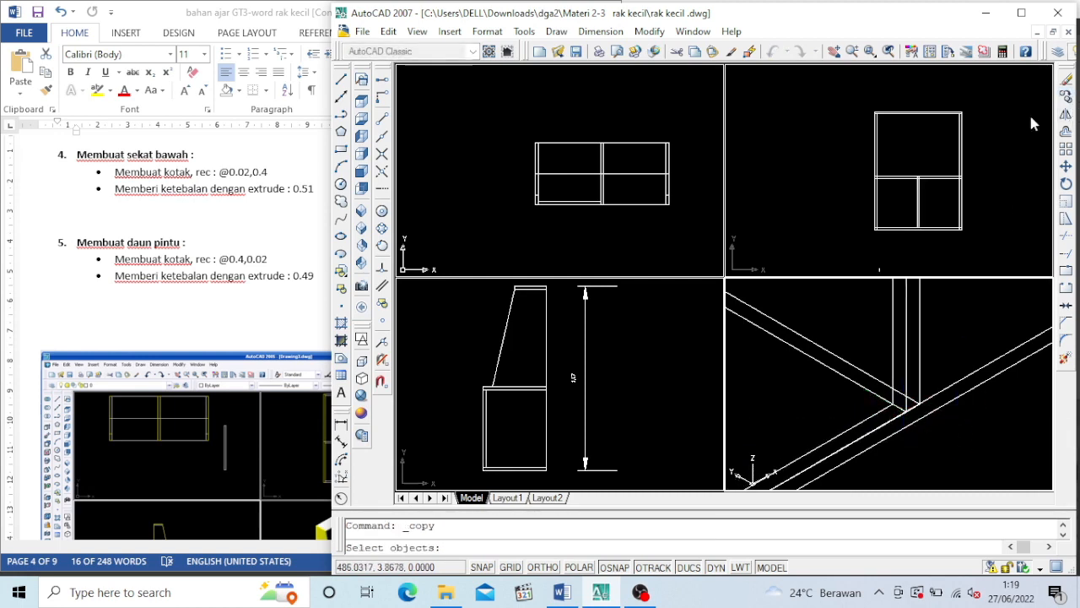
left_click(892, 329)
left_click(891, 329)
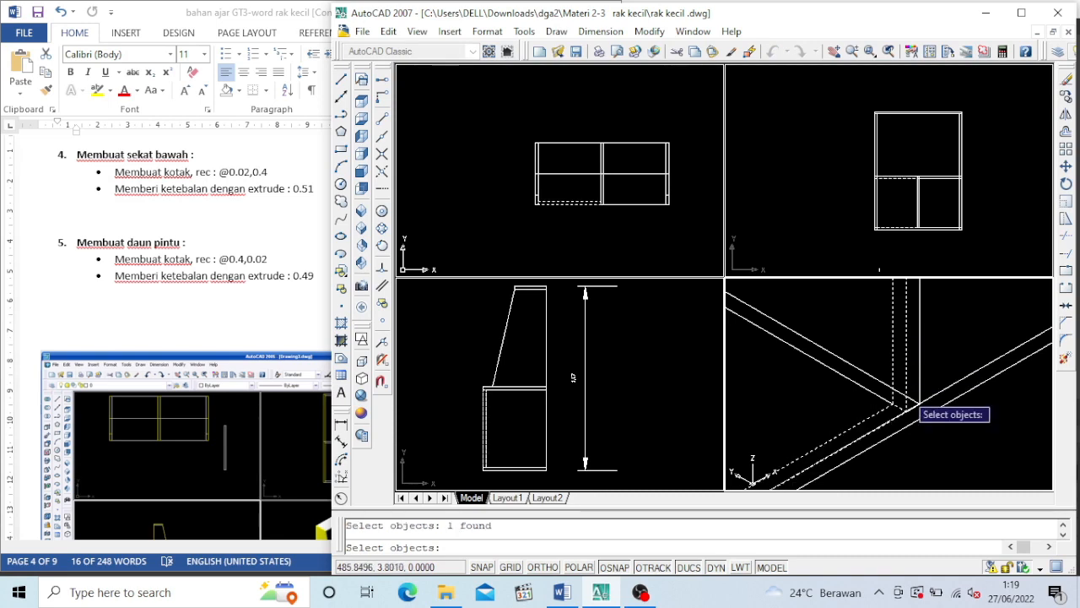
key("Return")
scroll(867, 460, "down", 5)
scroll(867, 462, "up", 6)
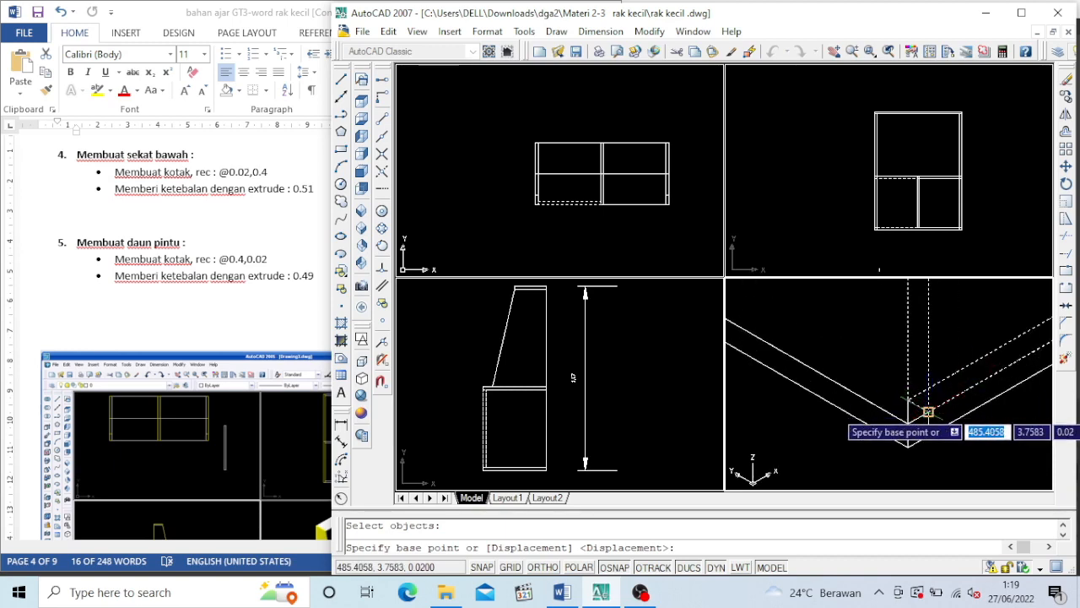
left_click(928, 397)
scroll(894, 388, "down", 5)
scroll(918, 365, "up", 5)
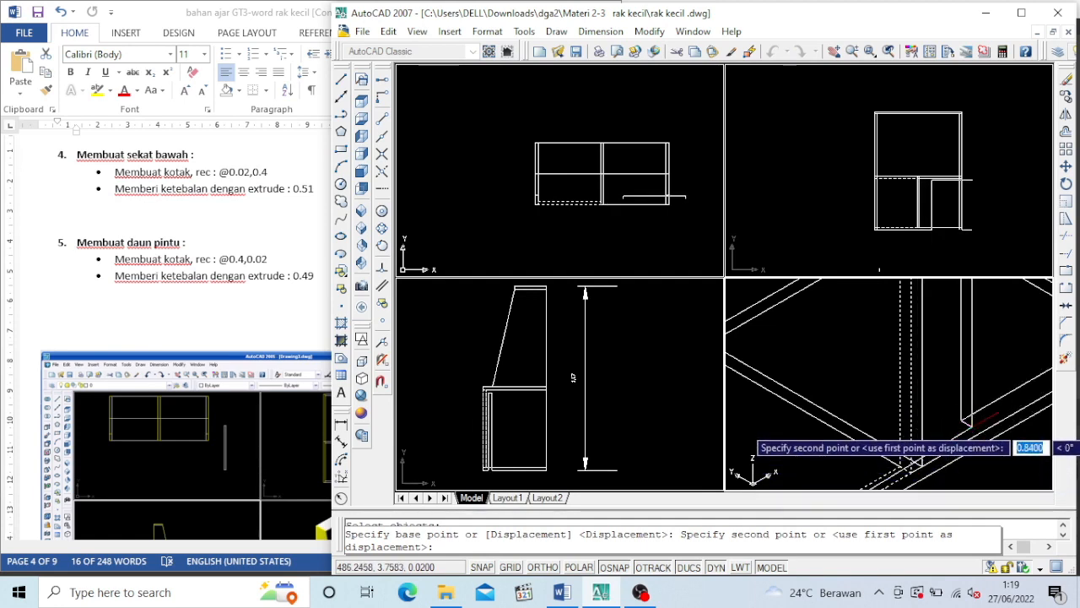
scroll(924, 464, "up", 5)
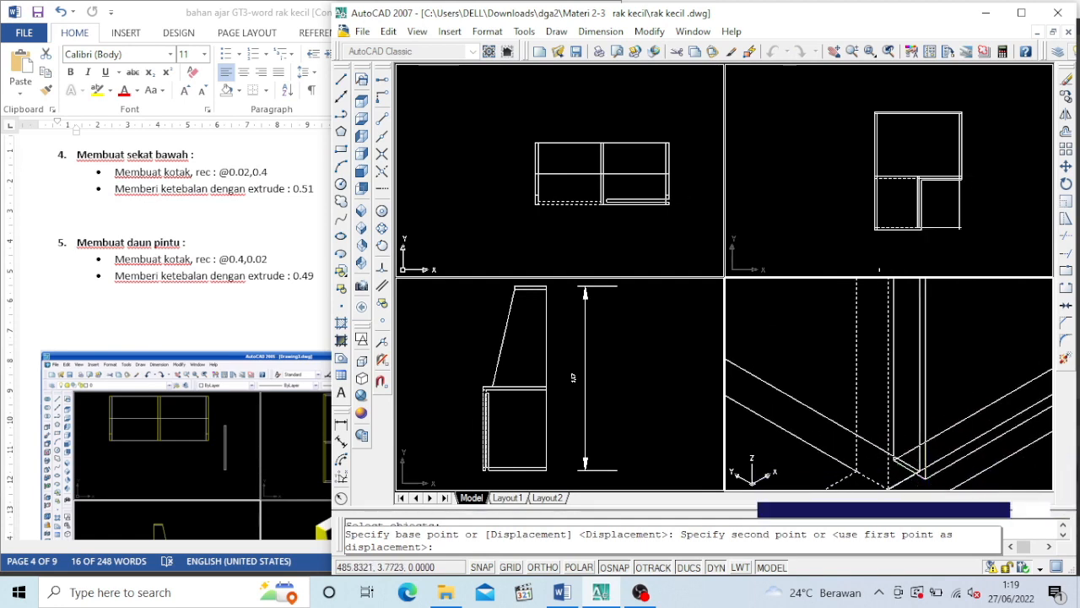
left_click(920, 470)
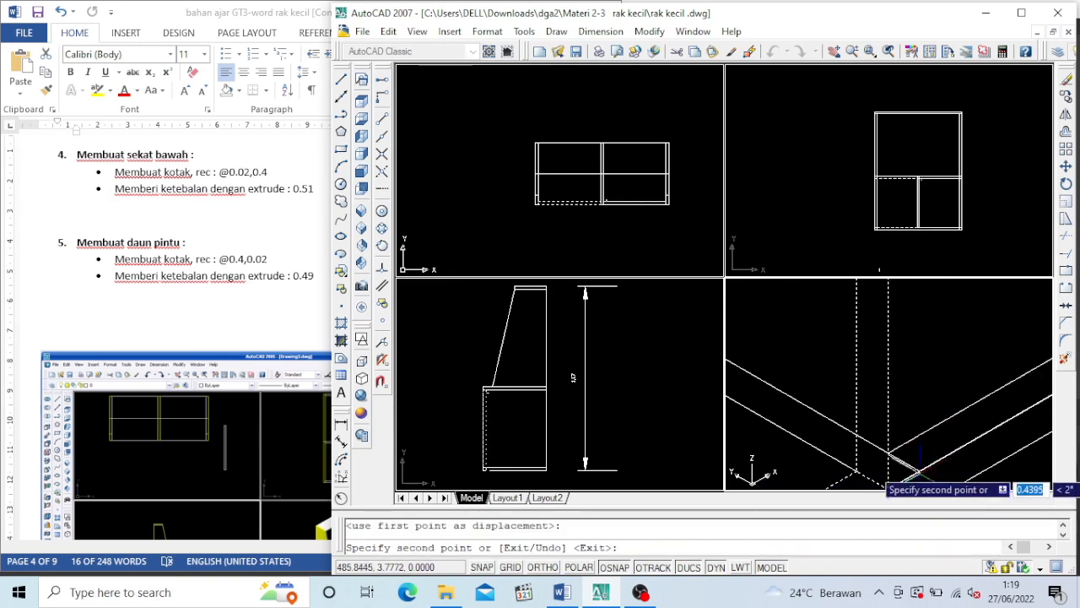
scroll(928, 464, "down", 4)
key("Escape")
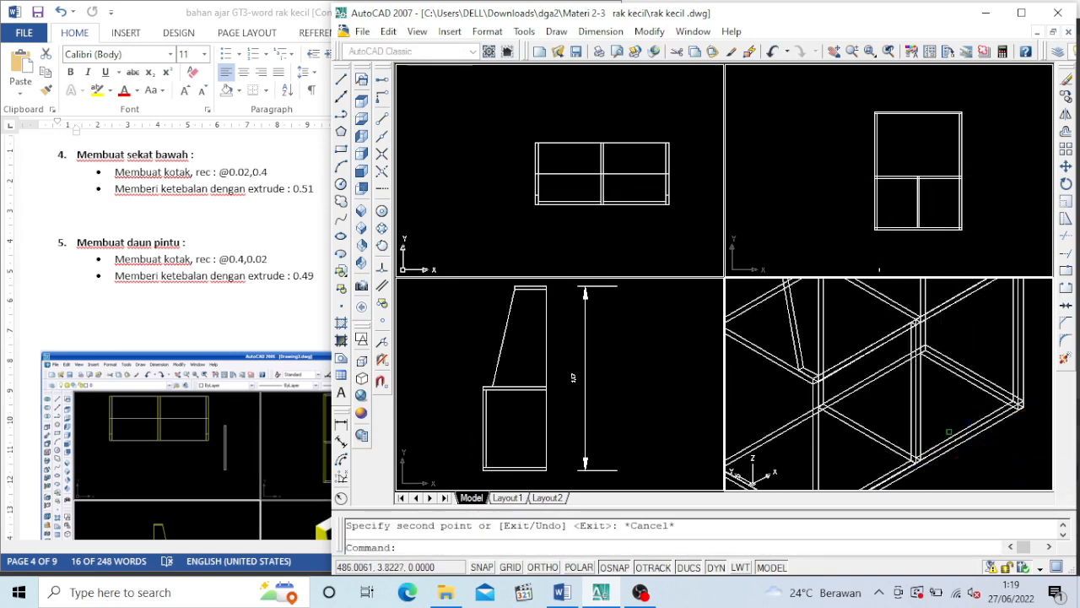
Check the shelf with both door leaves in the Conceptual visual style, and return the isometric view to 2D wireframe
scroll(943, 422, "down", 3)
scroll(999, 311, "up", 2)
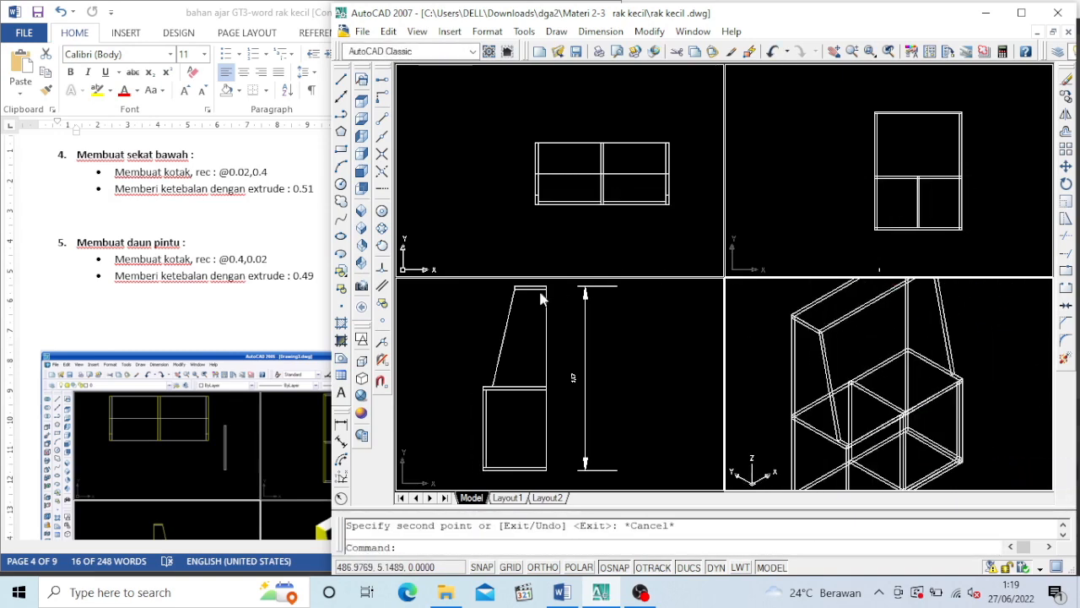
left_click(363, 417)
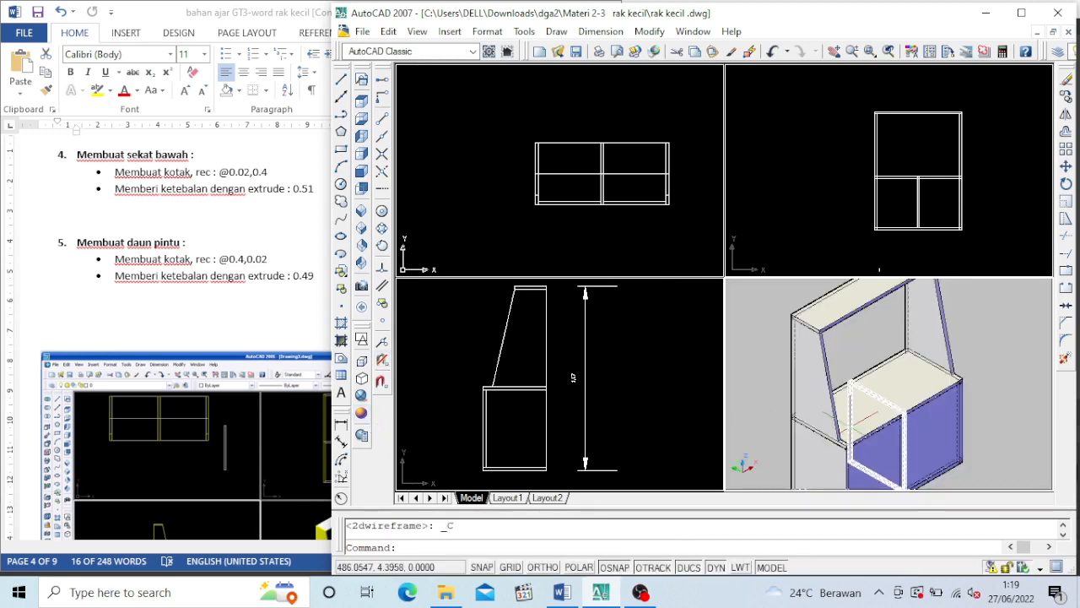
scroll(863, 418, "down", 2)
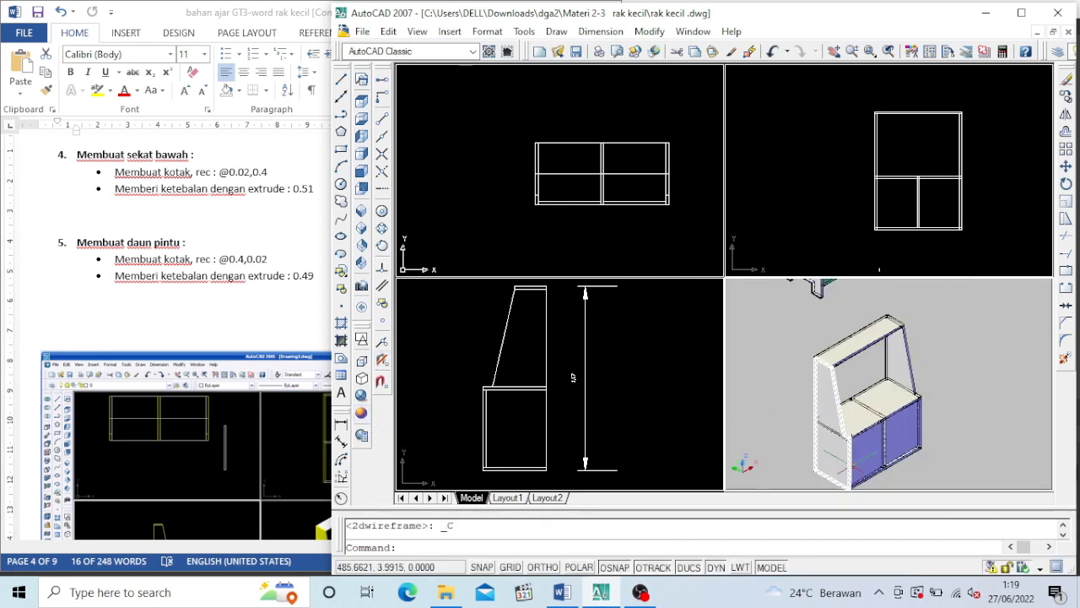
scroll(848, 447, "up", 1)
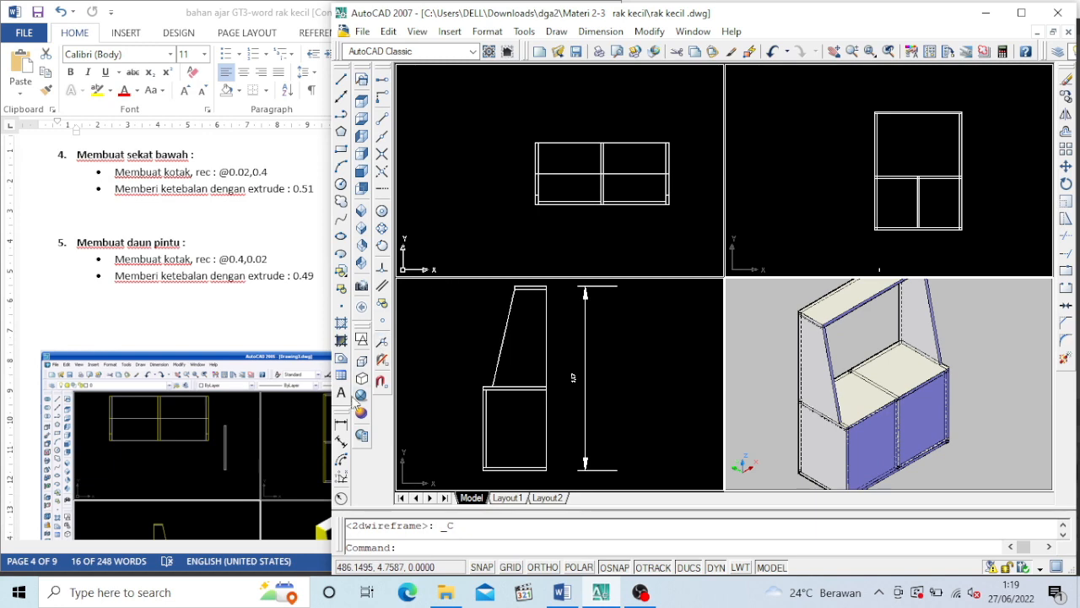
left_click(363, 339)
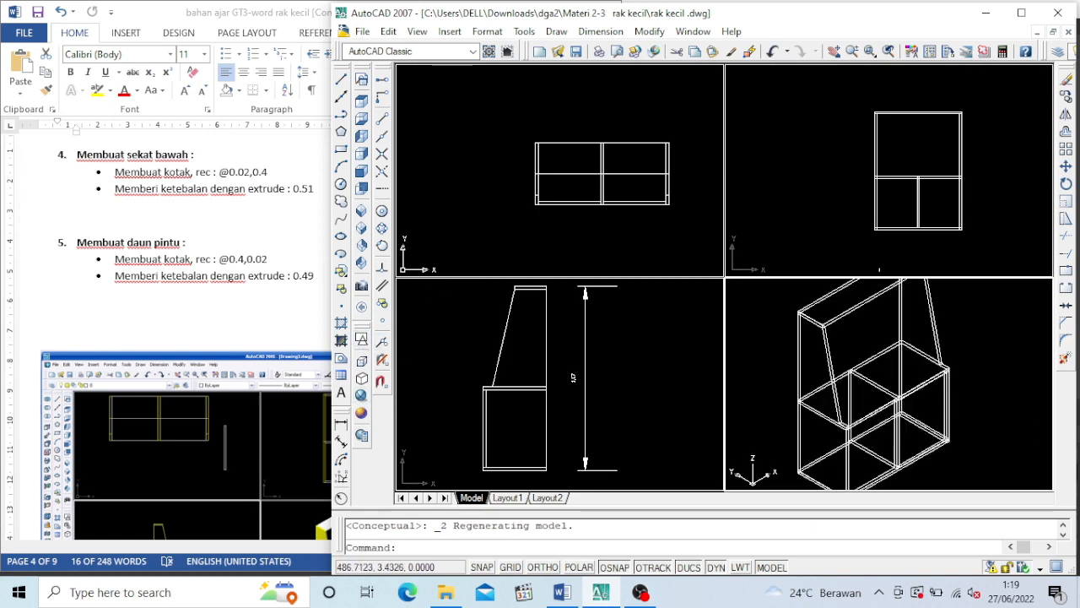
Switch to the Word document and look up the dimensions and instructions for the upright divider (sekat tegak) in section 6
scroll(218, 374, "down", 3)
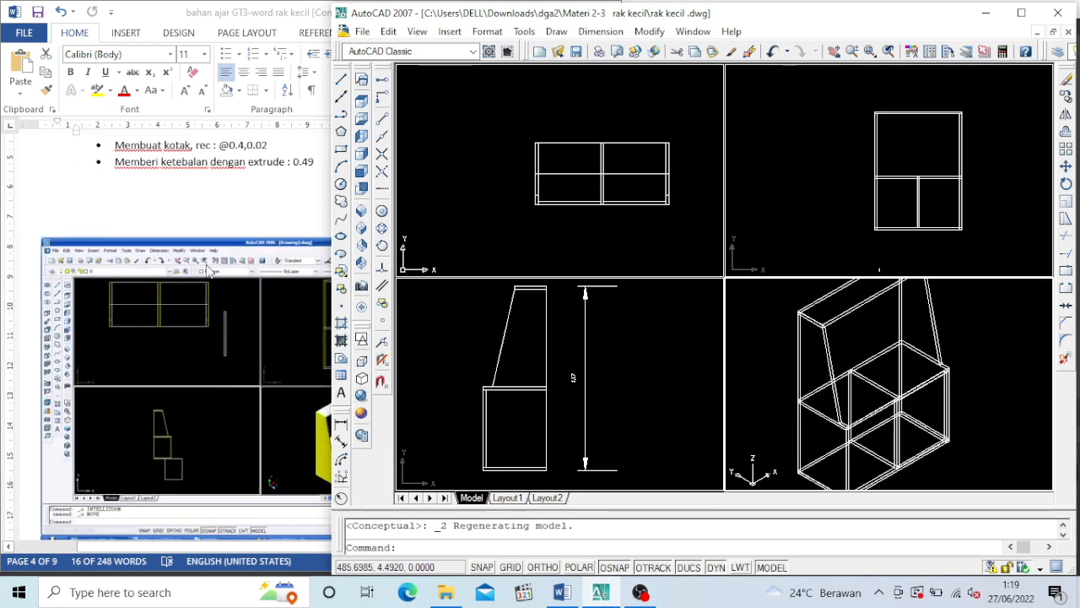
left_click(207, 217)
scroll(207, 221, "down", 16)
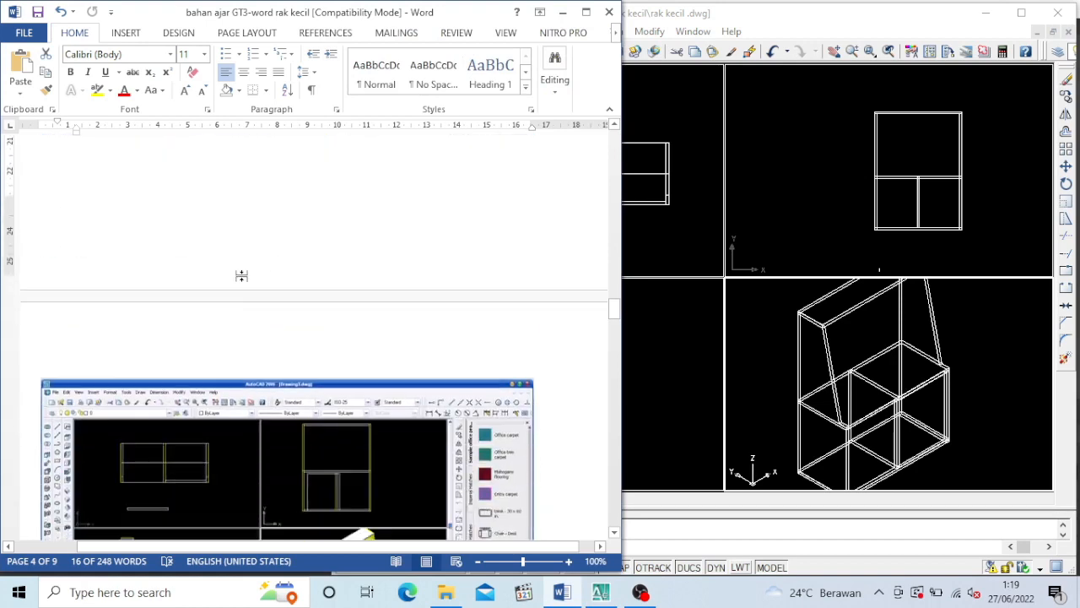
scroll(243, 290, "down", 7)
scroll(243, 288, "down", 6)
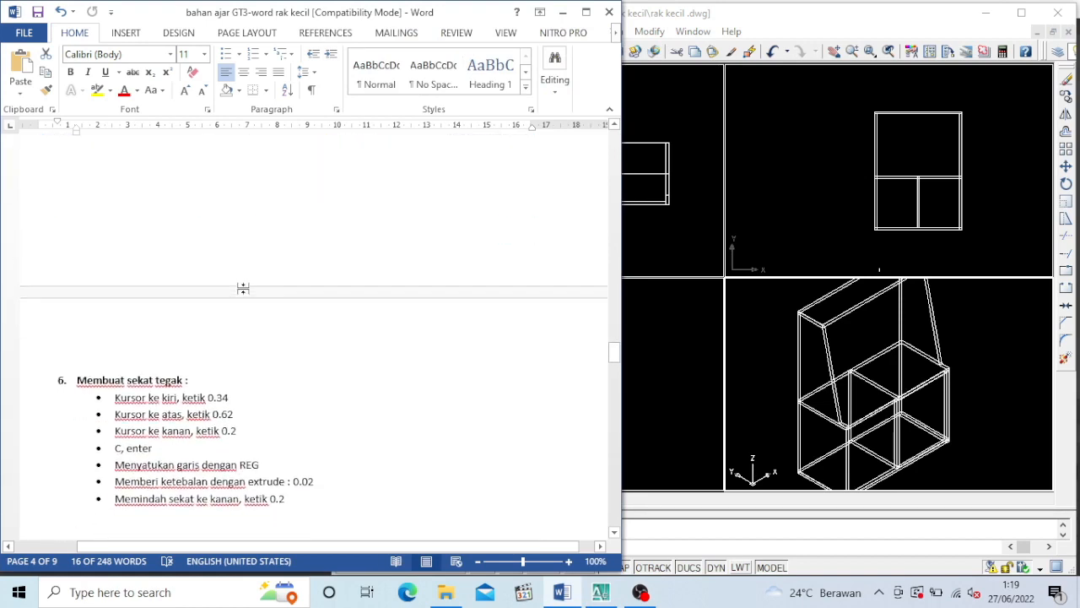
Highlight the upright divider (sekat tegak) instructions in section 6 of the Word document, and switch back to AutoCAD
left_click(302, 275)
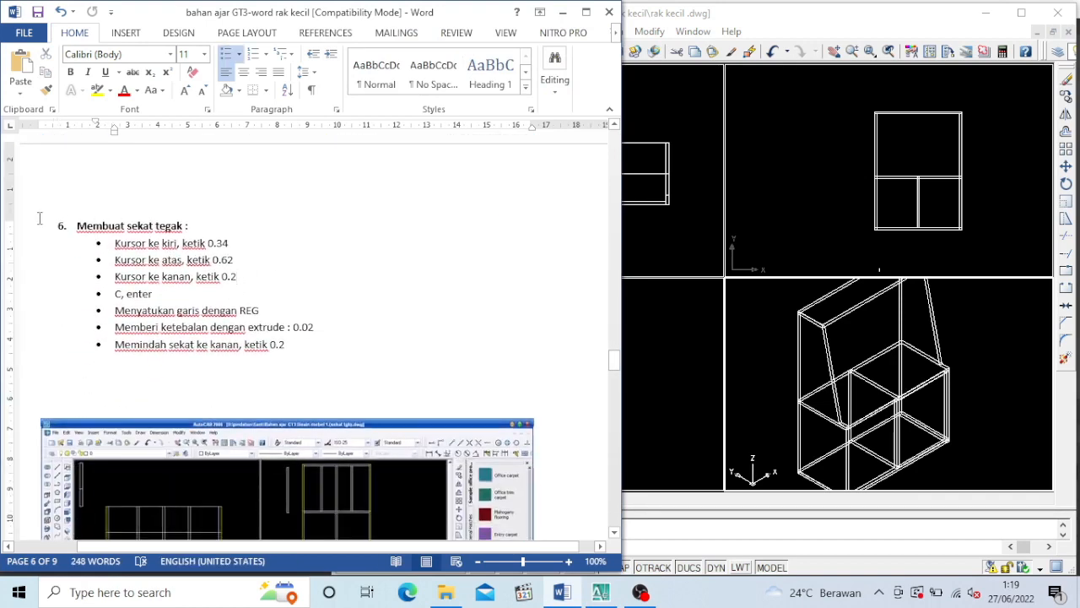
left_click_drag(44, 221, 367, 361)
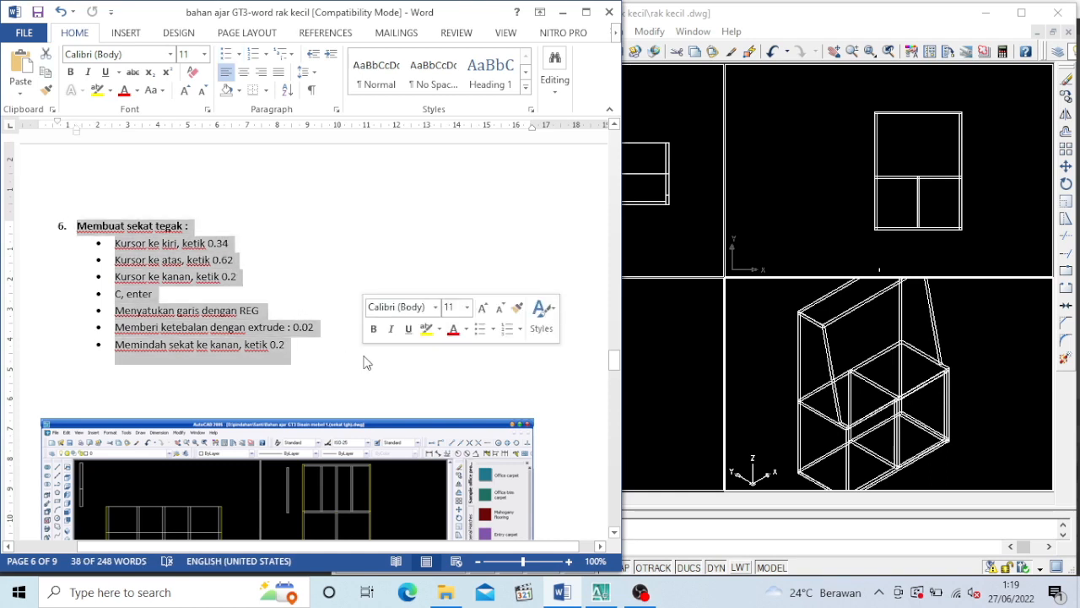
left_click(629, 380)
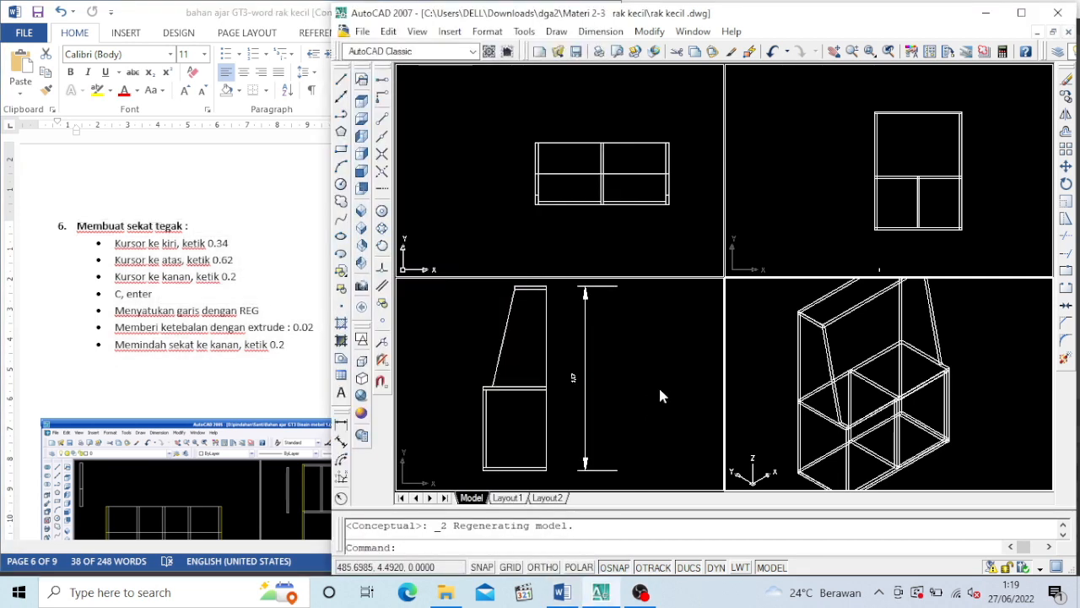
With Ortho on, begin the divider outline in the free space beside the shelf's side view with a 0.34 horizontal bottom edge
left_click(640, 428)
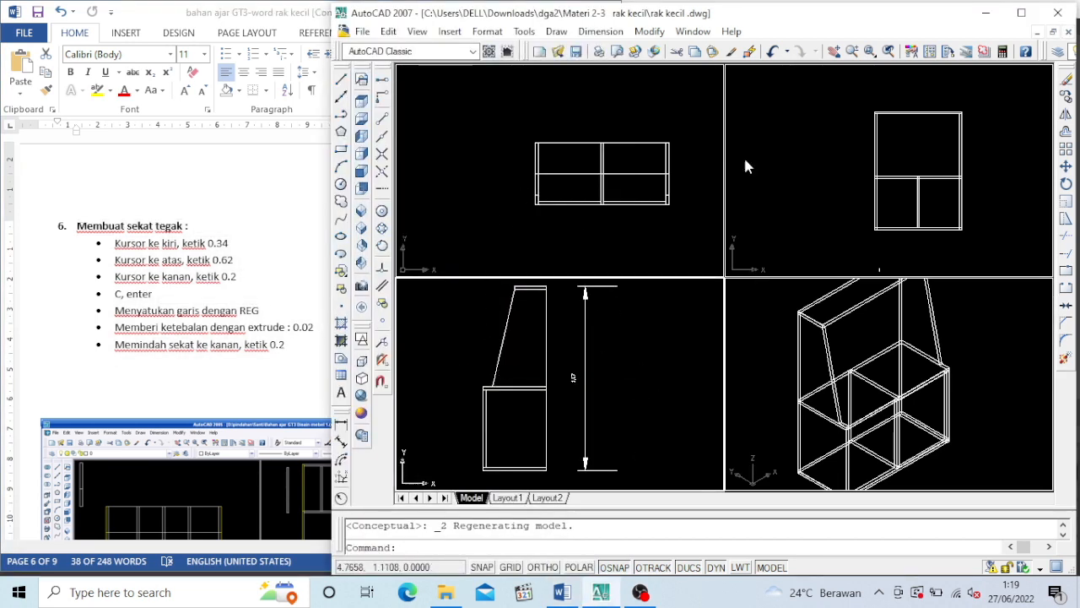
left_click(832, 52)
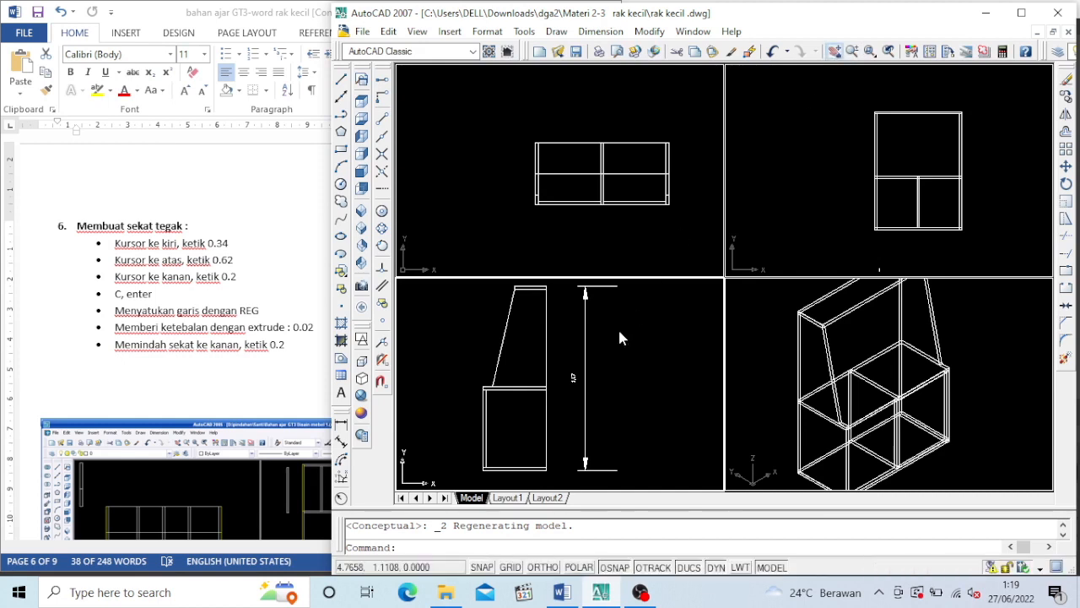
mouse_move(625, 409)
left_mouse_down()
mouse_move(553, 413)
mouse_move(567, 412)
left_mouse_up()
key("Escape")
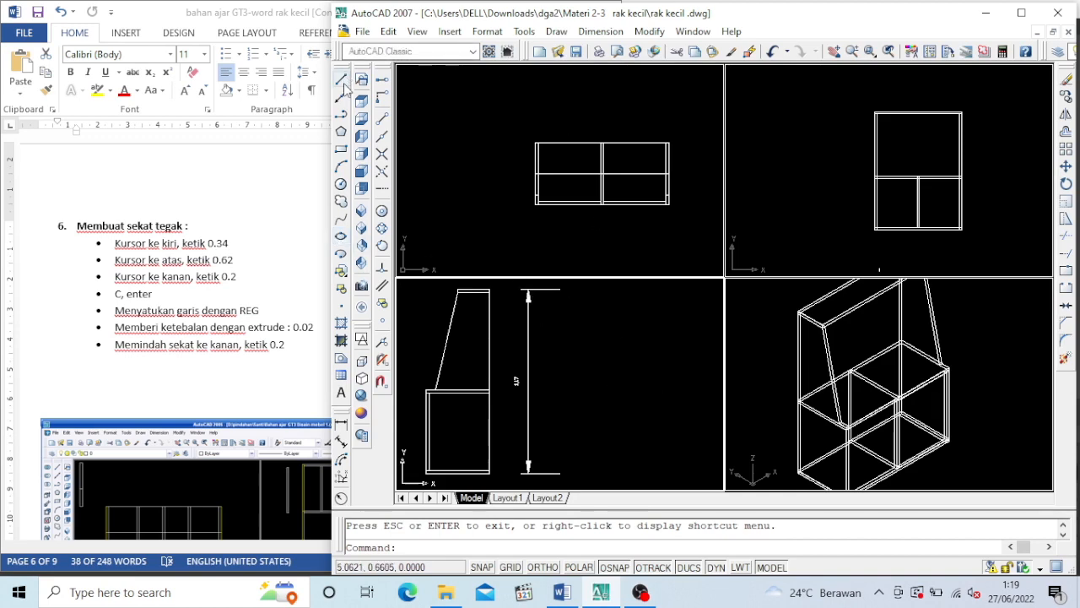
left_click(543, 567)
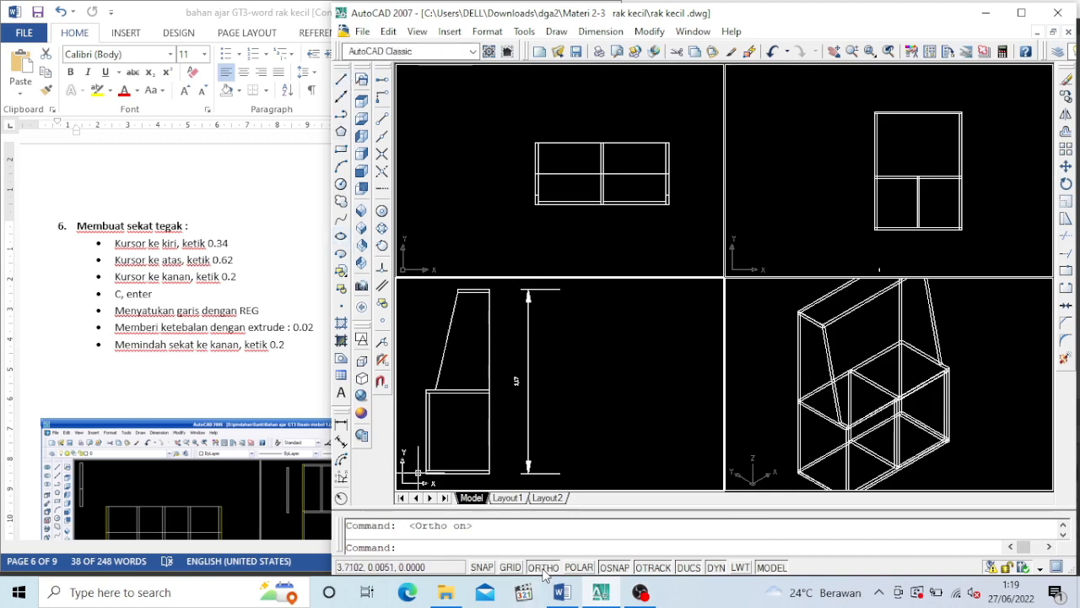
left_click(341, 79)
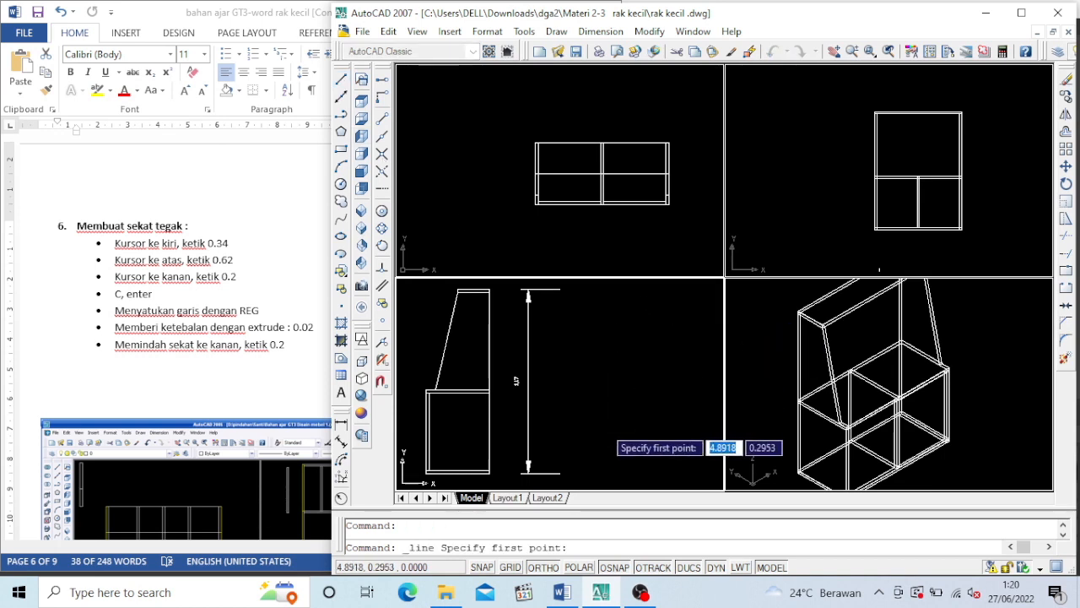
left_click(604, 427)
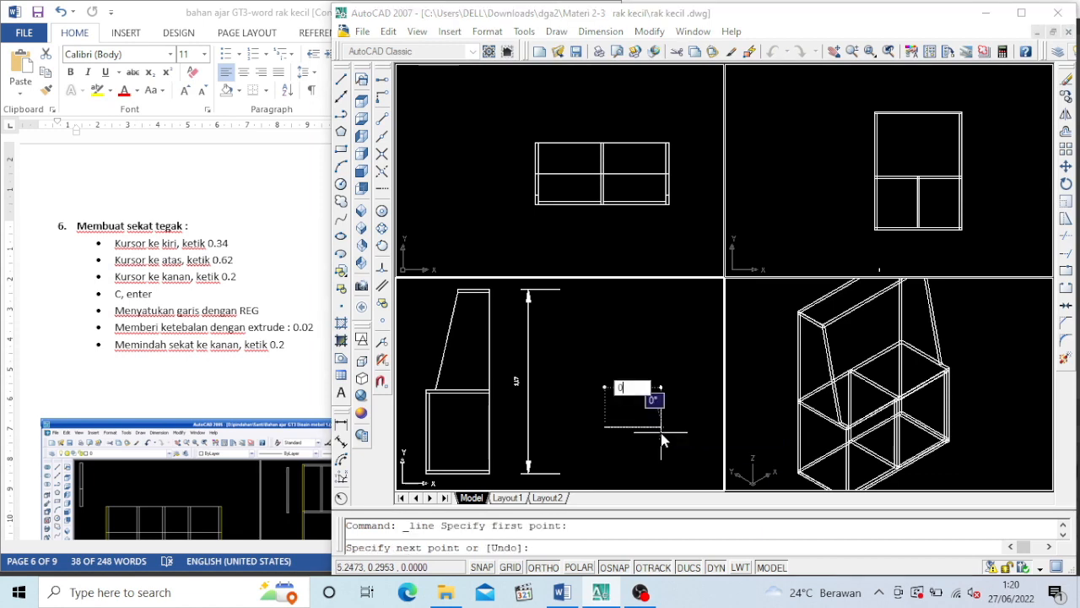
type("0.34")
key("Return")
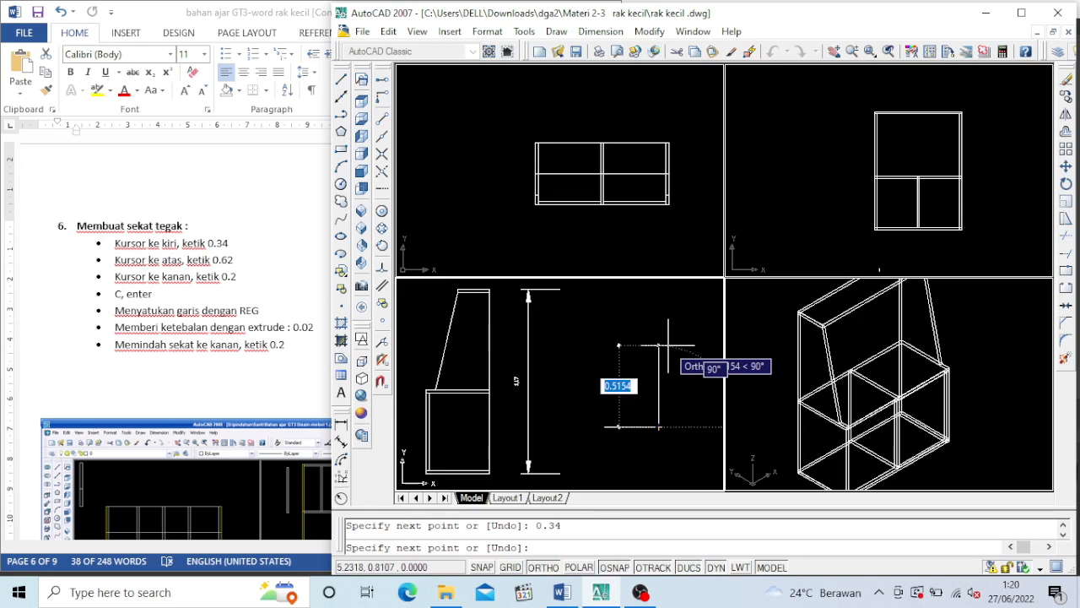
Continue the outline 0.62 upward and 0.2 leftward, and close it with a sloping edge to the starting point with Ortho off
type("0.6")
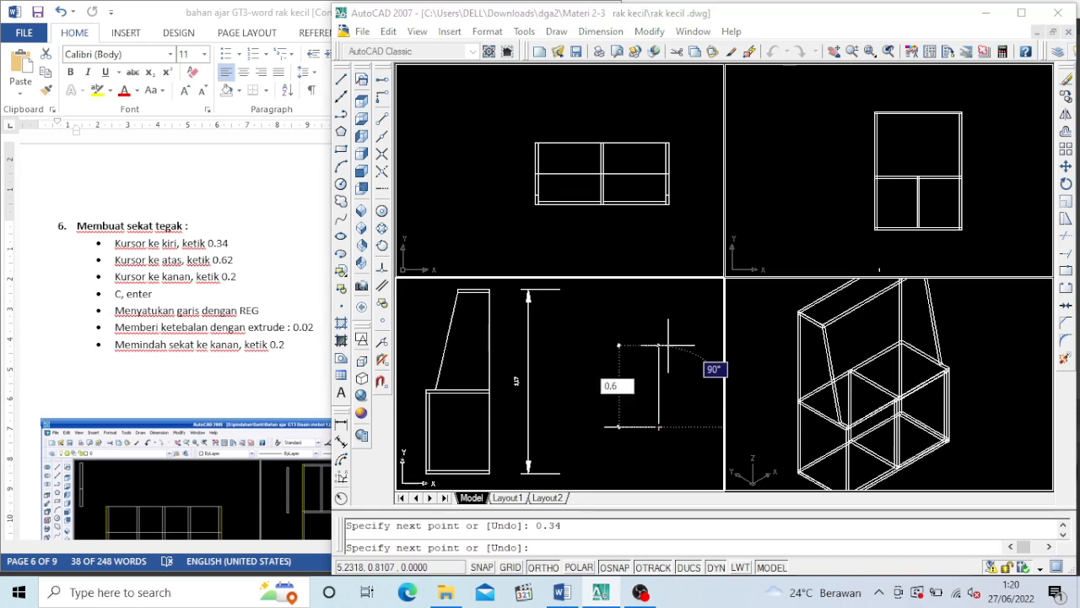
type("2")
key("Return")
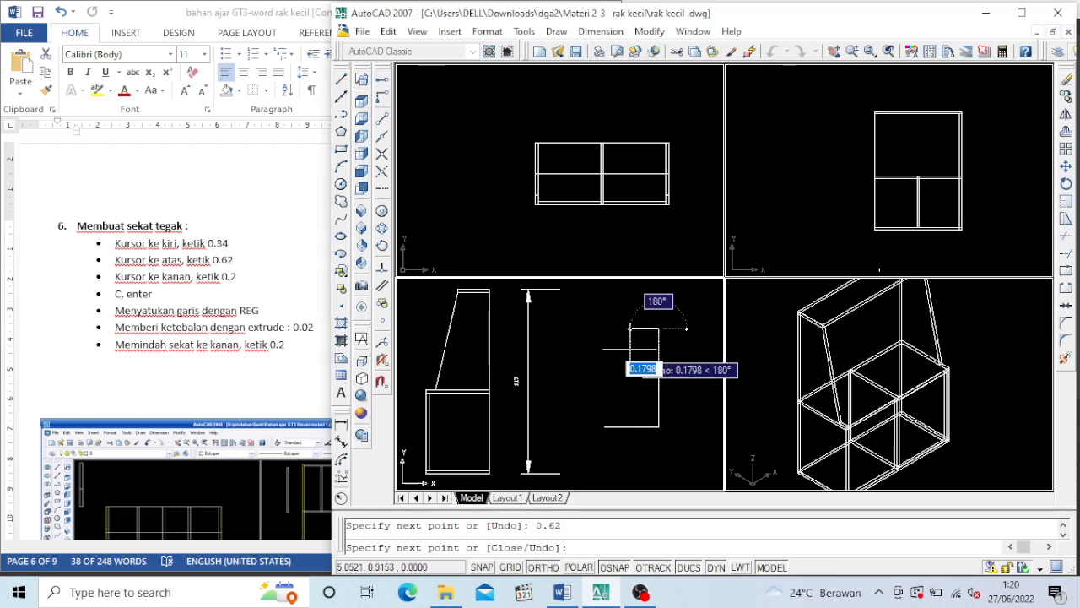
type("0")
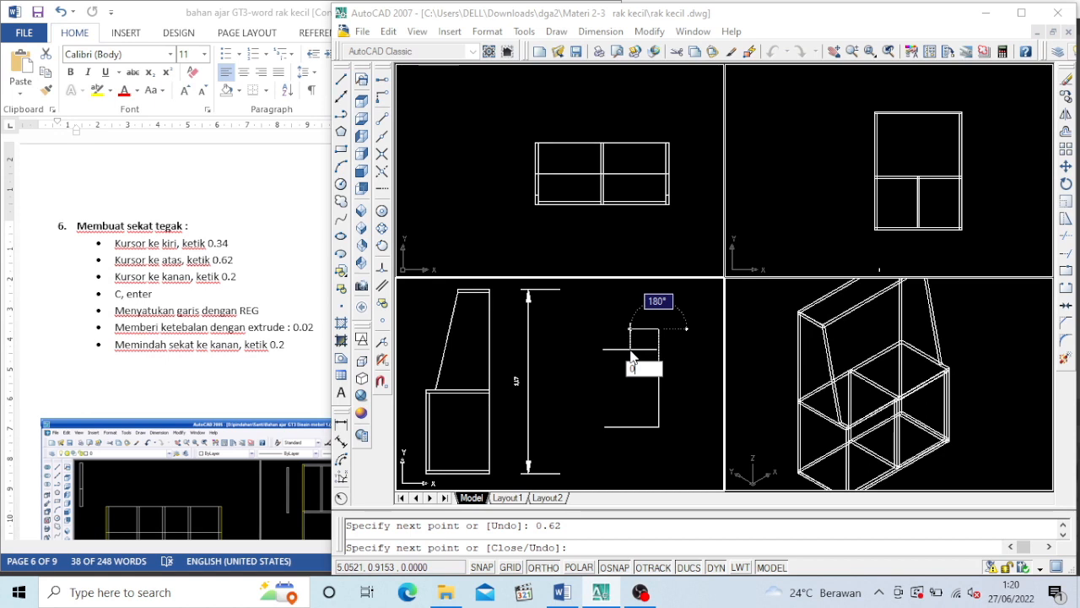
type(".2")
key("Return")
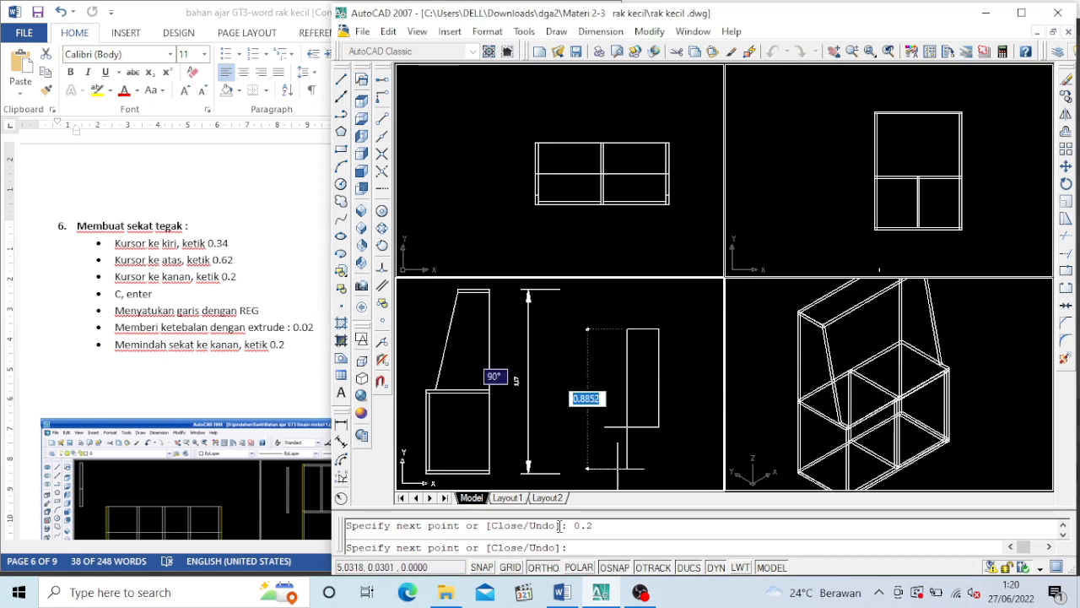
left_click(548, 569)
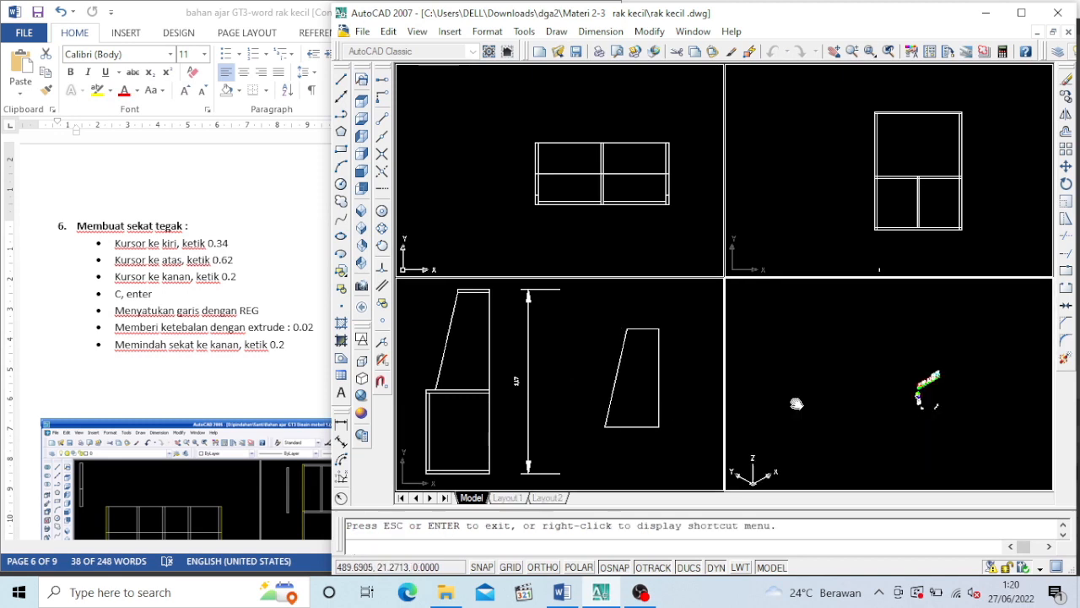
Place the extruded tapered divider in the shelf's open upper section and copy it to the other divider positions
middle_click_drag(795, 403, 849, 391)
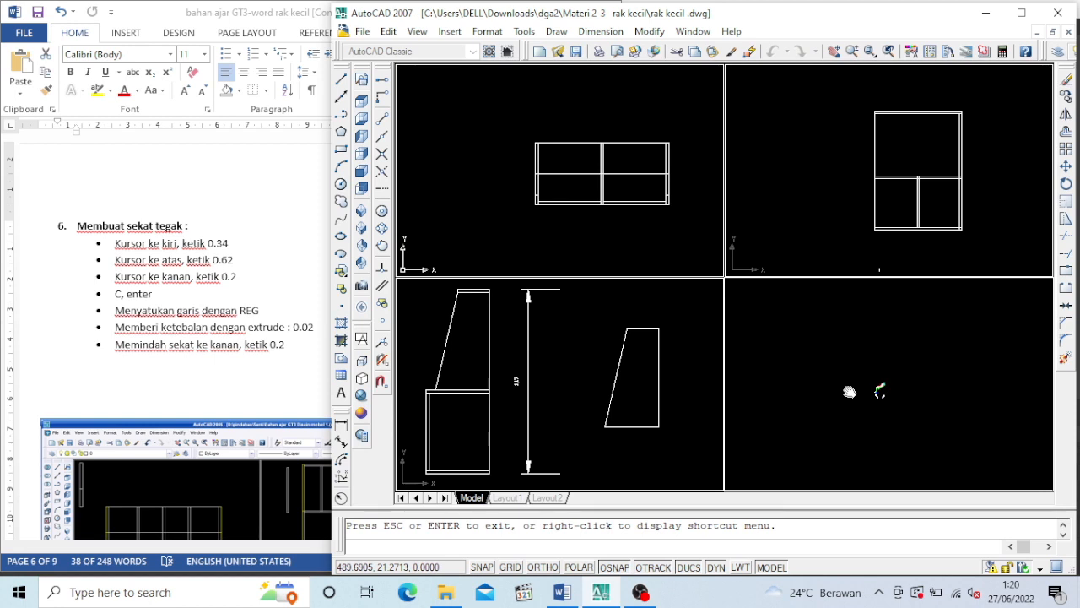
left_click(850, 391)
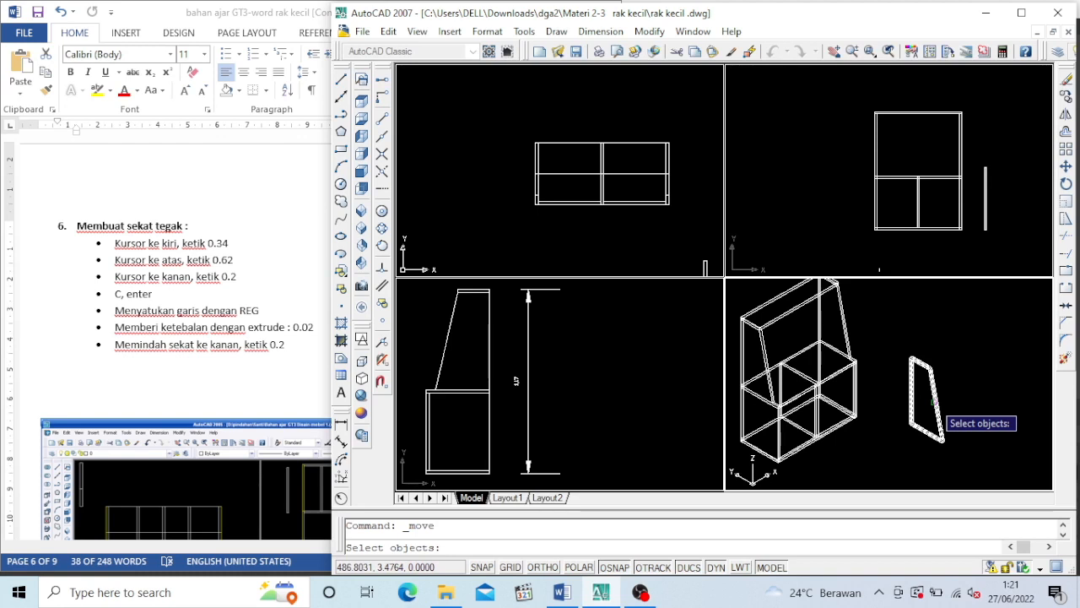
scroll(785, 372, "up", 5)
middle_click_drag(785, 372, 867, 398)
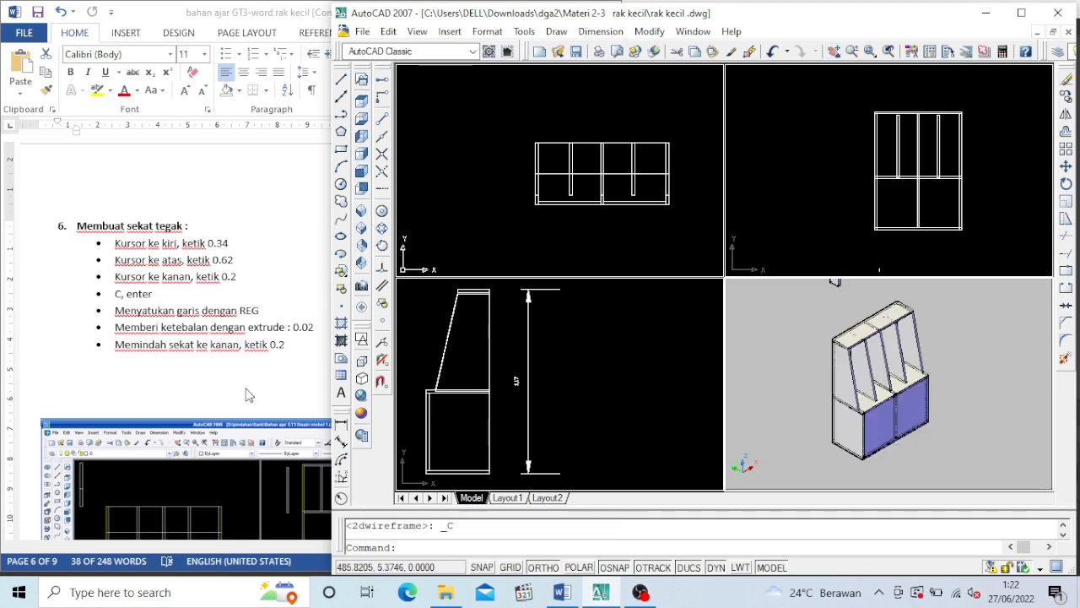
Draw the shelf leg (kaki rak) from section 8 of the Word document and move the solid leg under the shelf's lower front corner
left_click(247, 394)
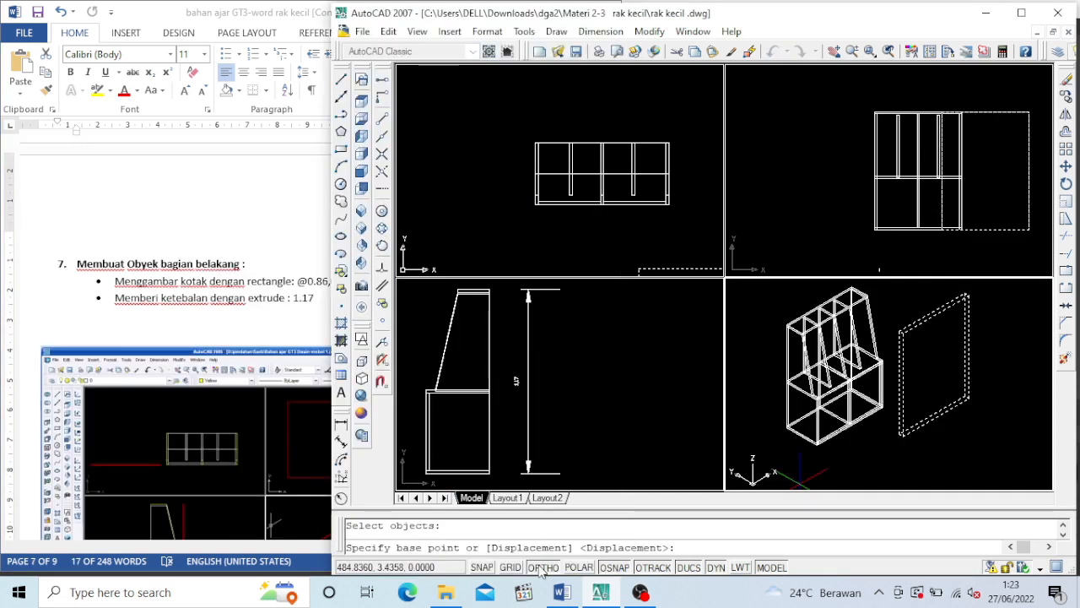
left_click(543, 568)
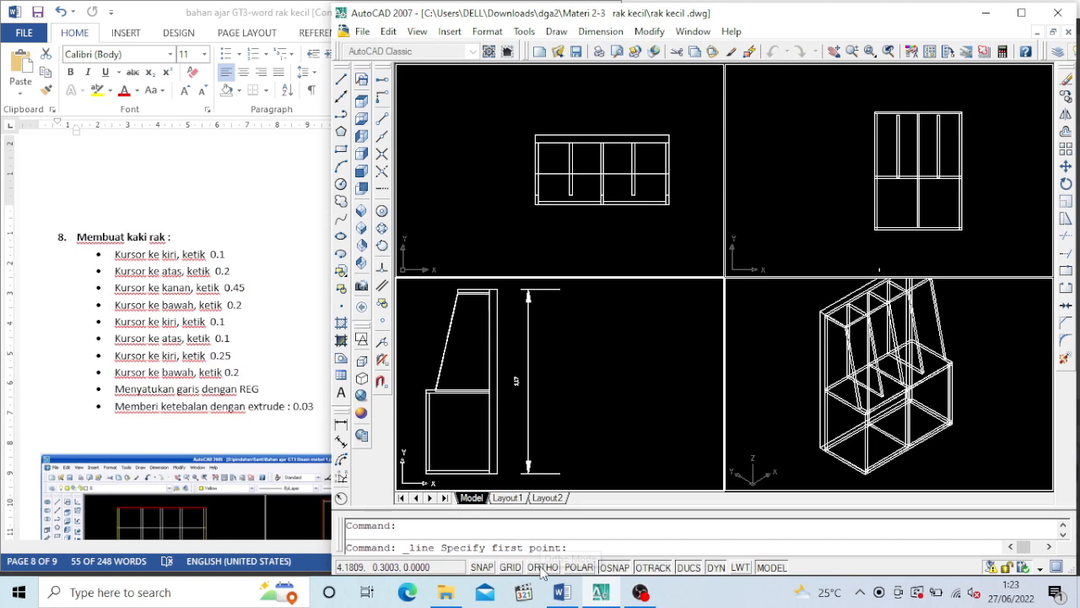
left_click(544, 567)
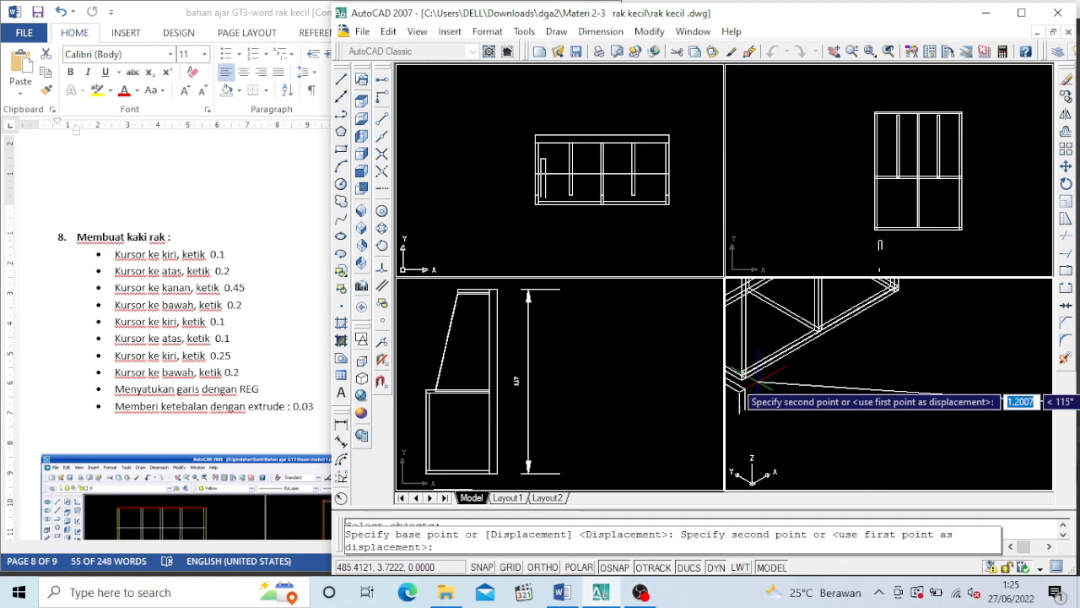
scroll(760, 381, "up", 5)
left_click(830, 421)
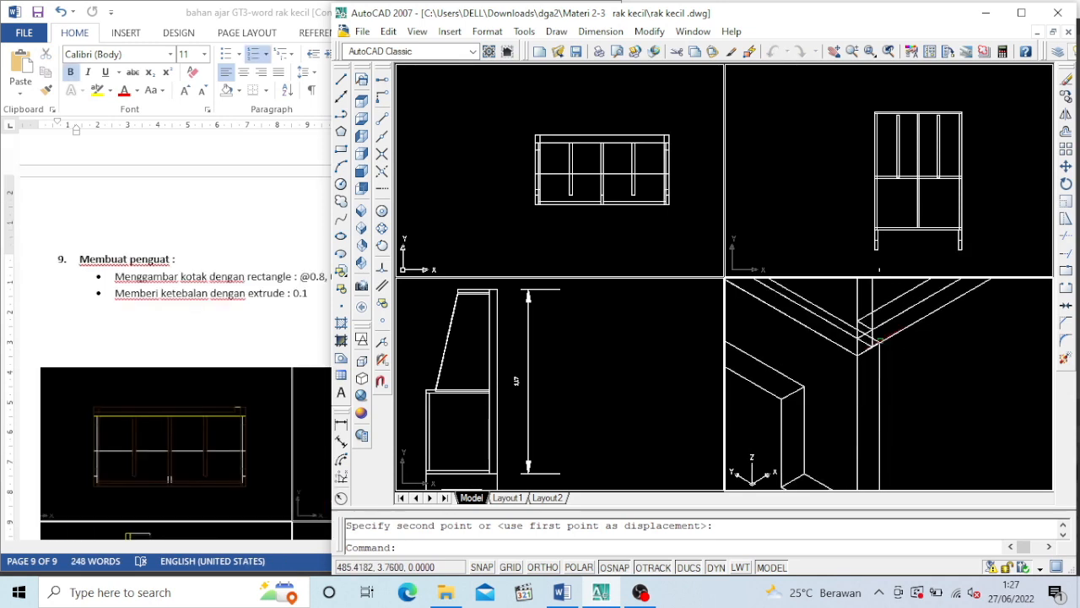
Start copying the reinforcement bar (penguat) that runs between the shelf's legs
left_click(1066, 97)
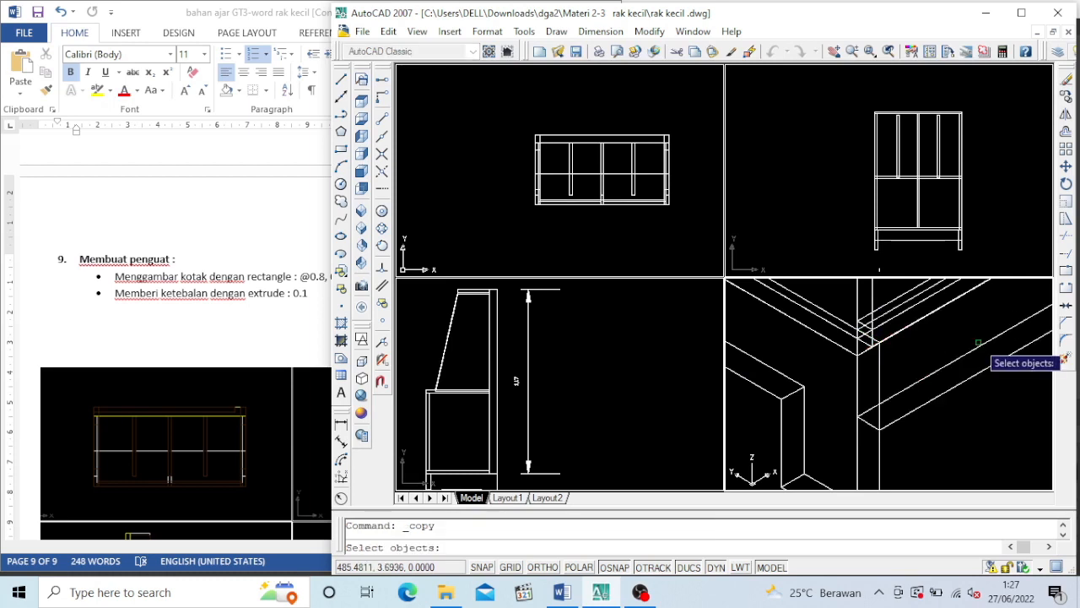